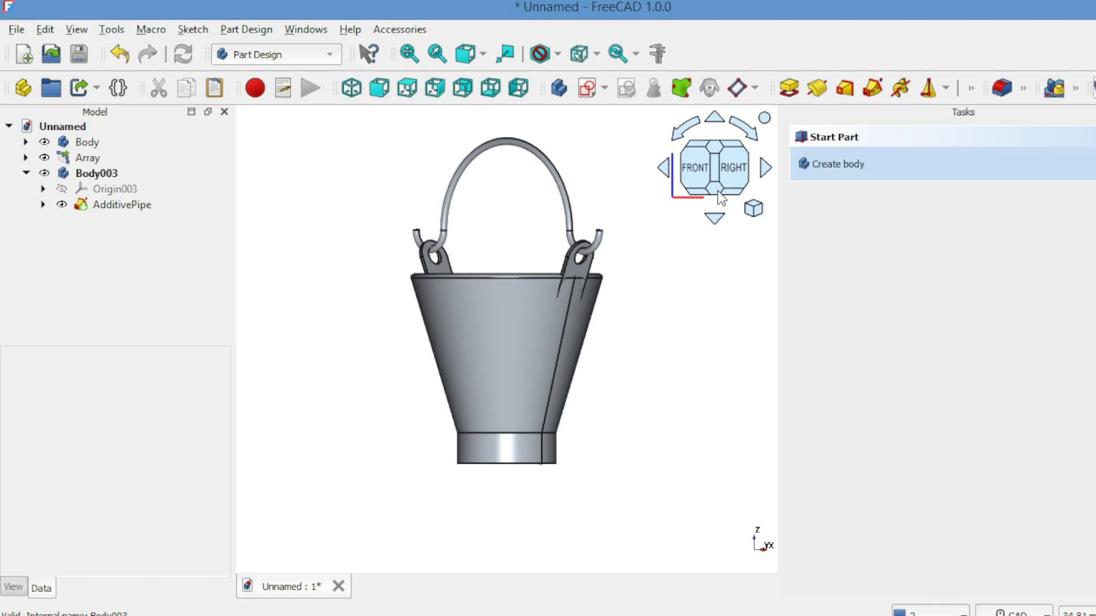
{"action": "left_click_drag", "start_coordinate": [717, 193], "coordinate": [714, 223]}
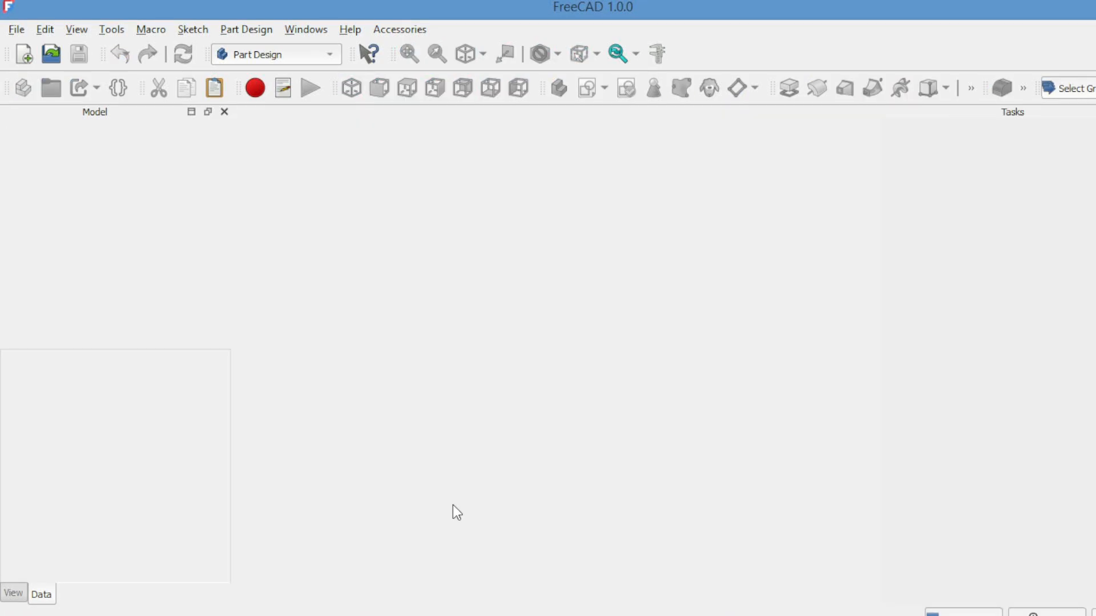
Step: Create a new document with a body and add an empty sketch on its XZ-plane
{"action": "left_click", "coordinate": [27, 51]}
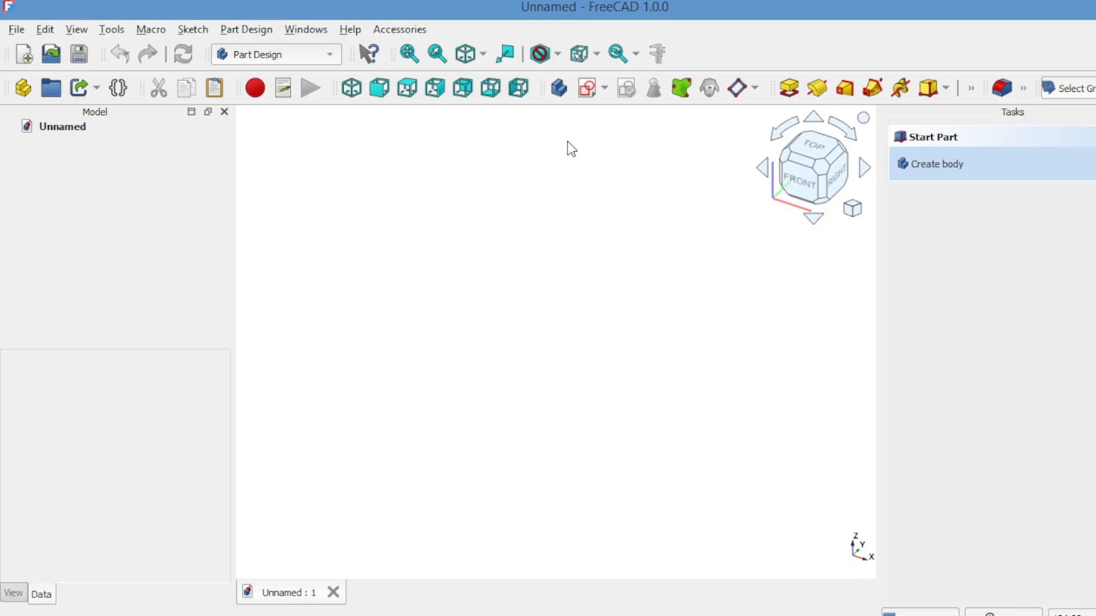
{"action": "left_click", "coordinate": [559, 90]}
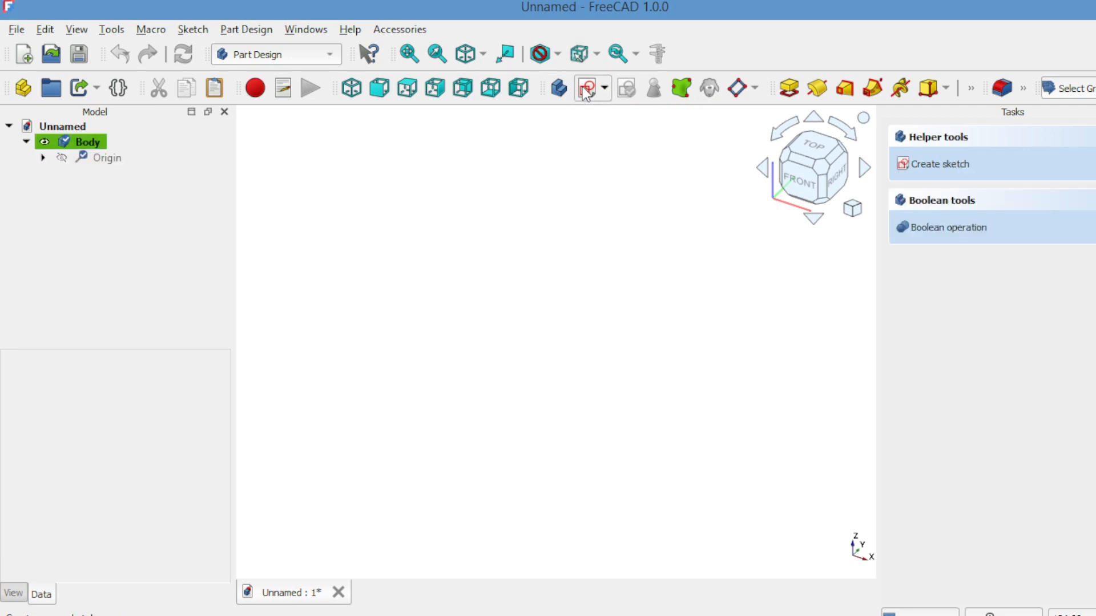
{"action": "left_click", "coordinate": [587, 90]}
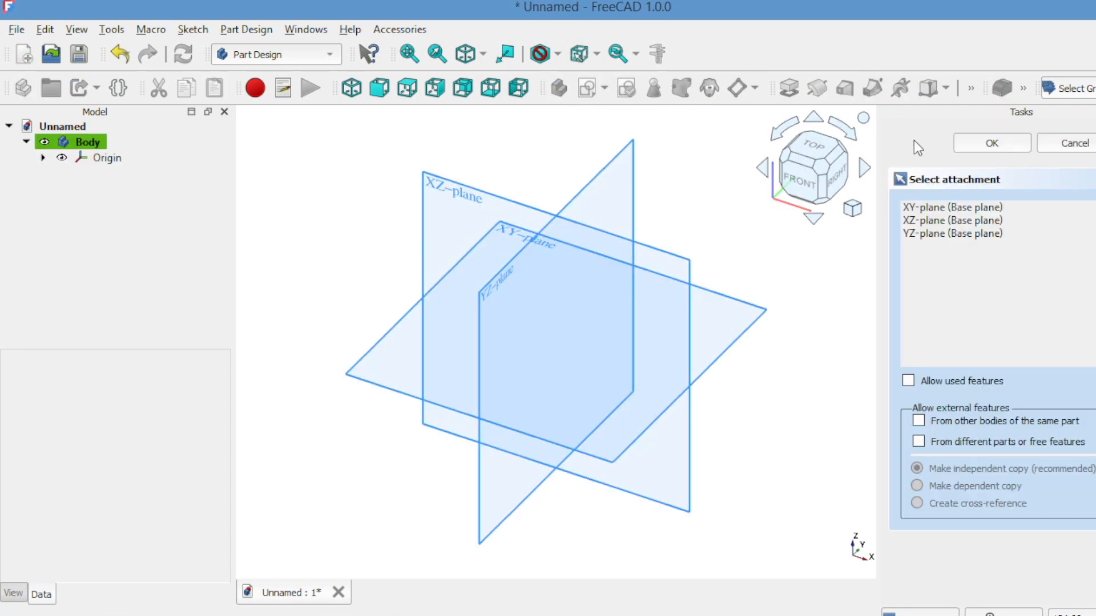
{"action": "left_click", "coordinate": [955, 209]}
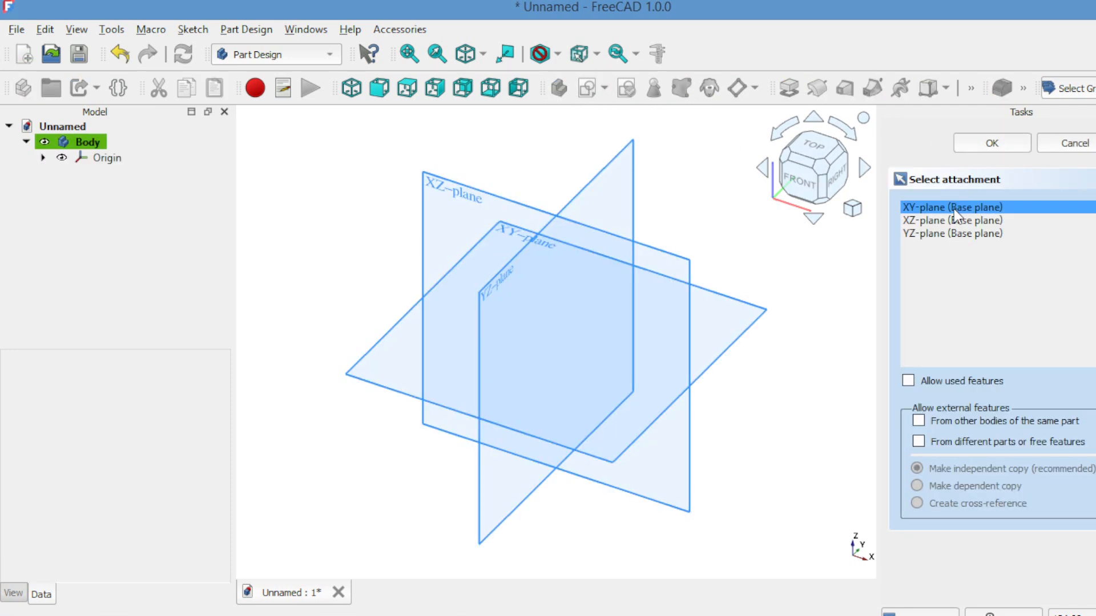
{"action": "left_click", "coordinate": [956, 220]}
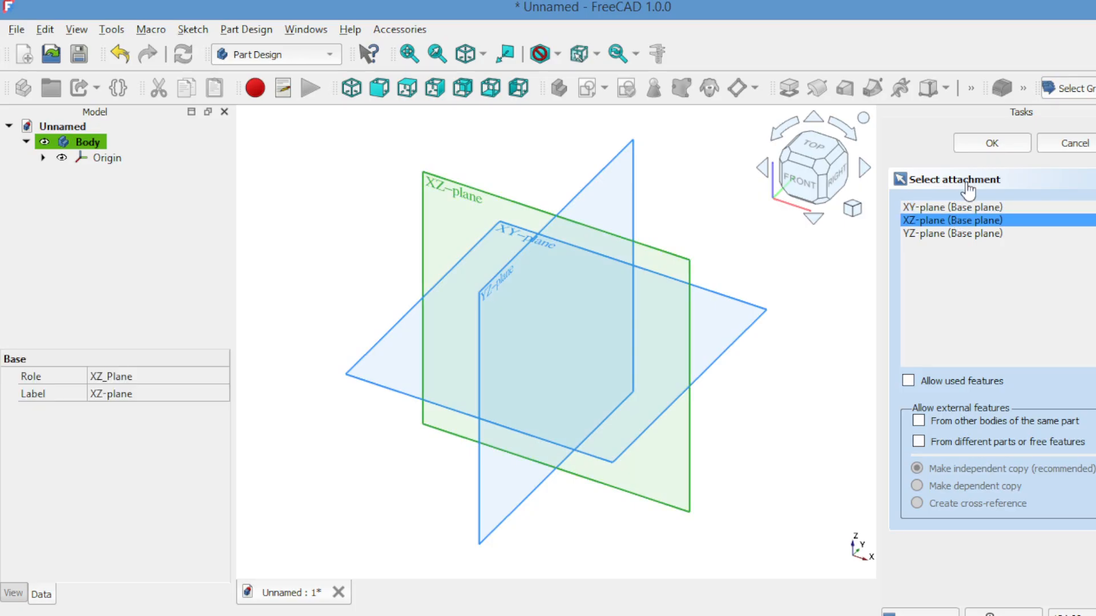
{"action": "left_click", "coordinate": [985, 139]}
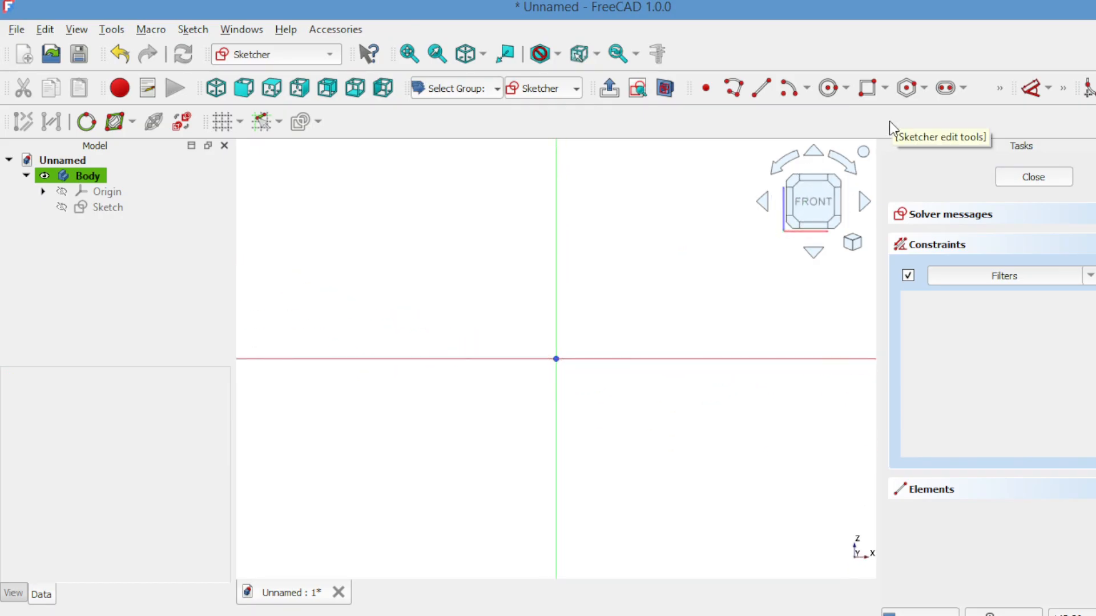
{"action": "left_click", "coordinate": [1055, 183]}
Step: Add an additive cone with Radius 1 of 3 mm and Radius 2 of 6 mm, keeping the 10 mm height
{"action": "left_click", "coordinate": [946, 89]}
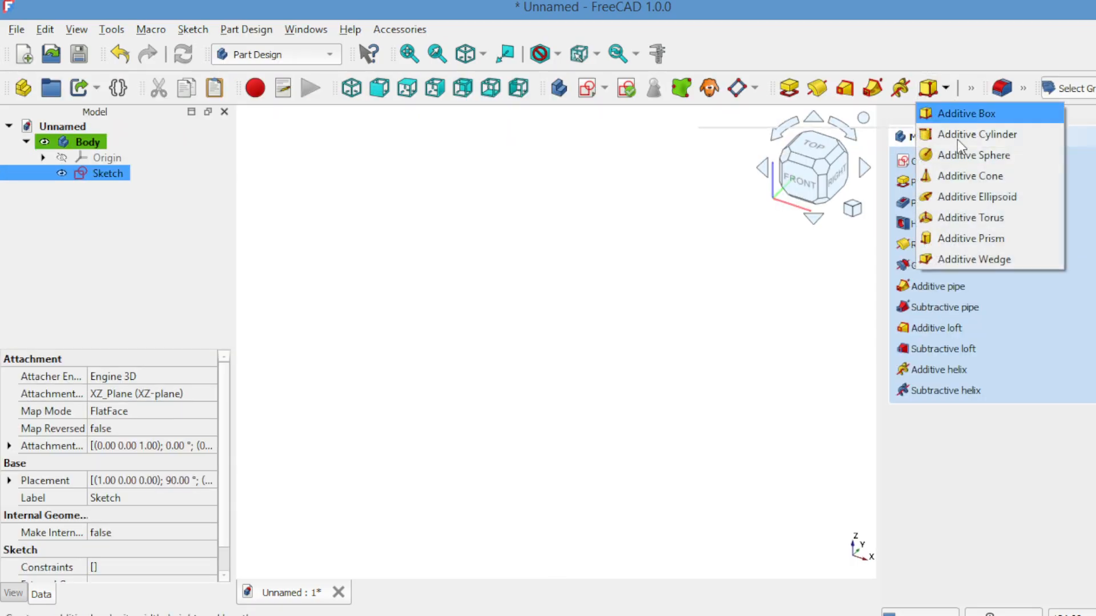
{"action": "left_click", "coordinate": [963, 176]}
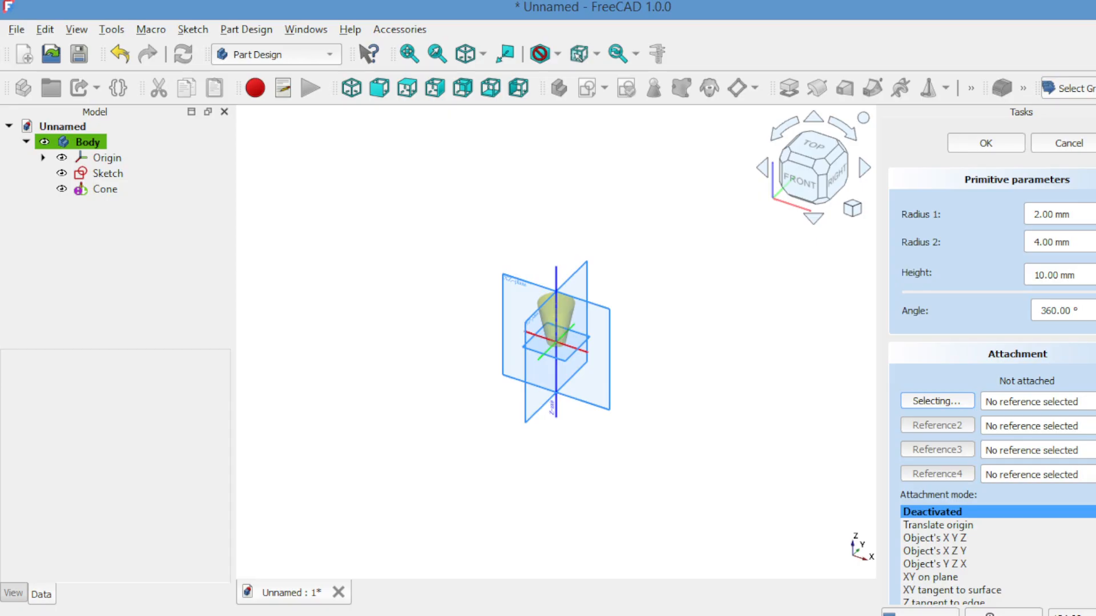
{"action": "key", "text": "Up"}
{"action": "key", "text": "Tab"}
{"action": "key", "text": "Up"}
{"action": "key", "text": "Up"}
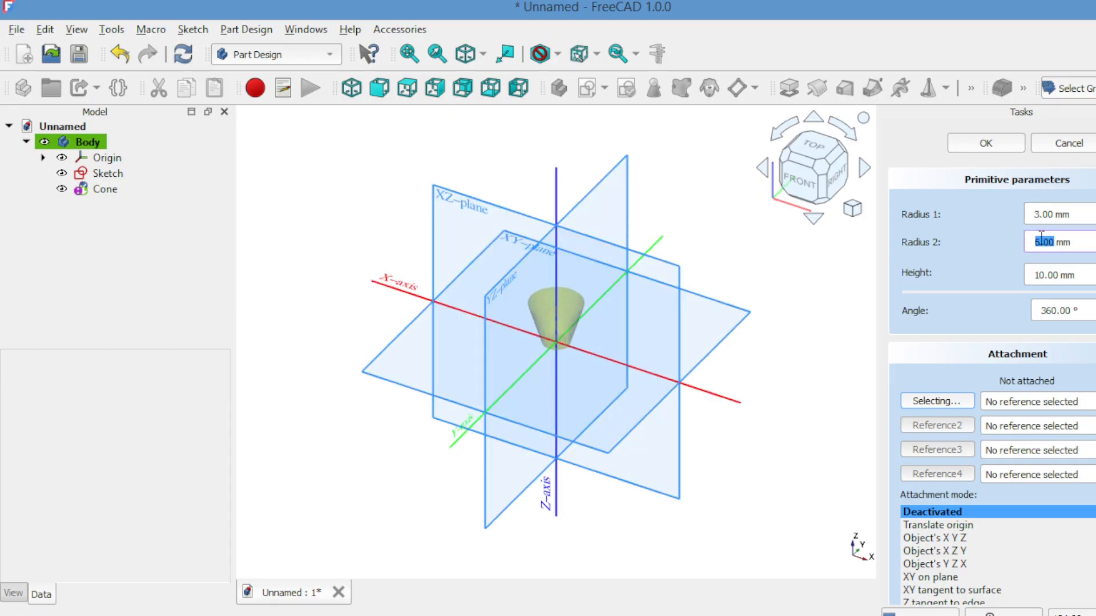
{"action": "left_click", "coordinate": [972, 144]}
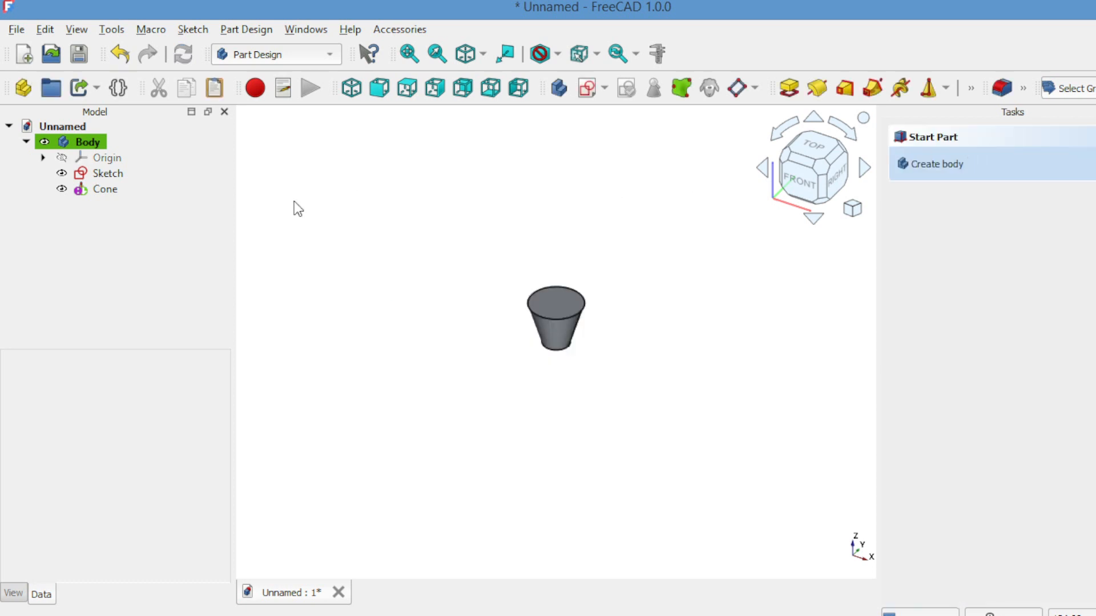
Step: Start a Thickness operation on the cone's wide top face, hollowing it inwards
{"action": "left_click", "coordinate": [555, 298]}
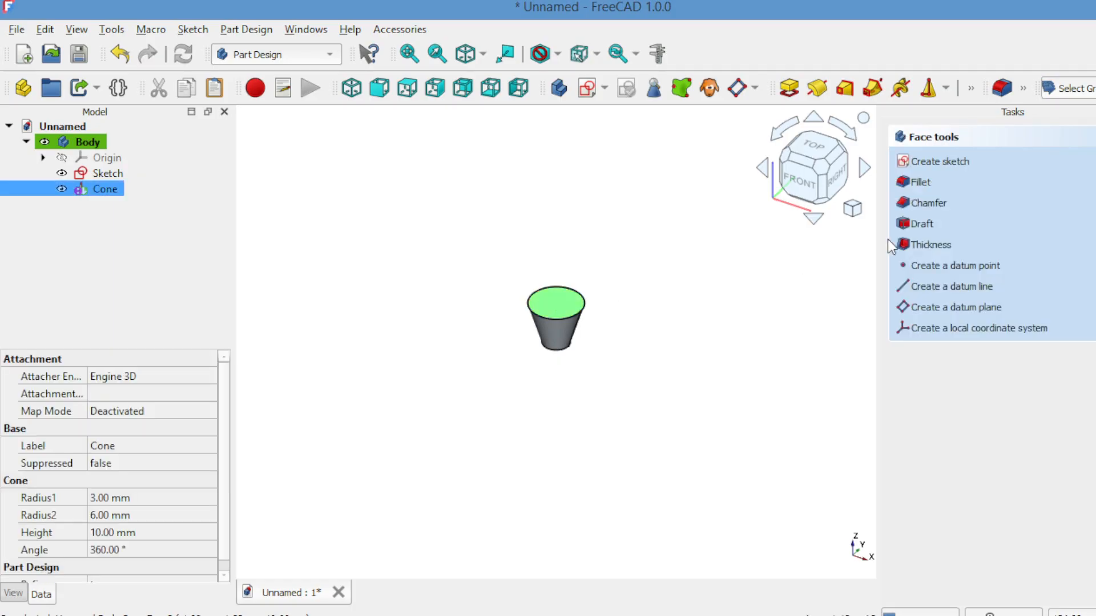
{"action": "left_click", "coordinate": [916, 241]}
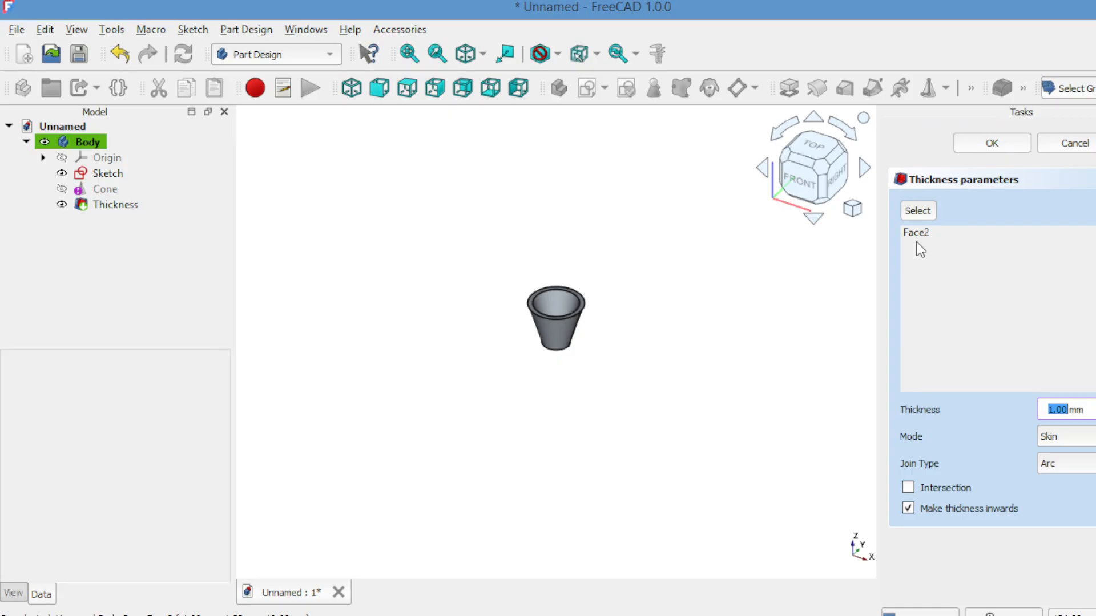
{"action": "left_click", "coordinate": [784, 255]}
{"action": "scroll", "coordinate": [784, 256], "scroll_direction": "up", "scroll_amount": 5}
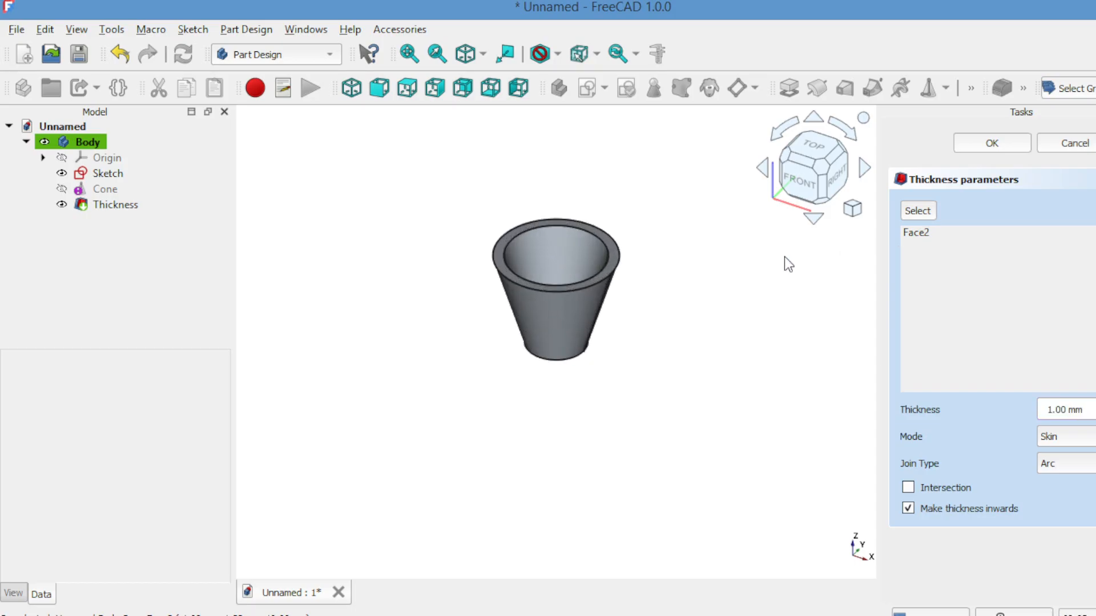
Step: Examine the hollowed cone's wall and base from above, below and all around
{"action": "left_click", "coordinate": [815, 219]}
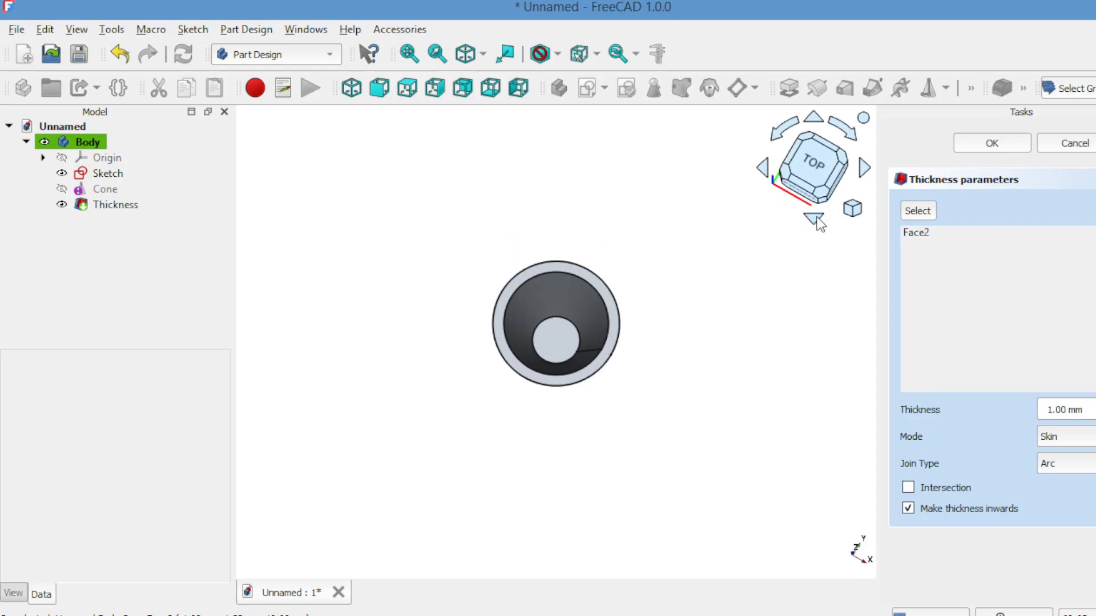
{"action": "left_click", "coordinate": [816, 218]}
{"action": "left_click", "coordinate": [816, 218]}
{"action": "left_click", "coordinate": [816, 218]}
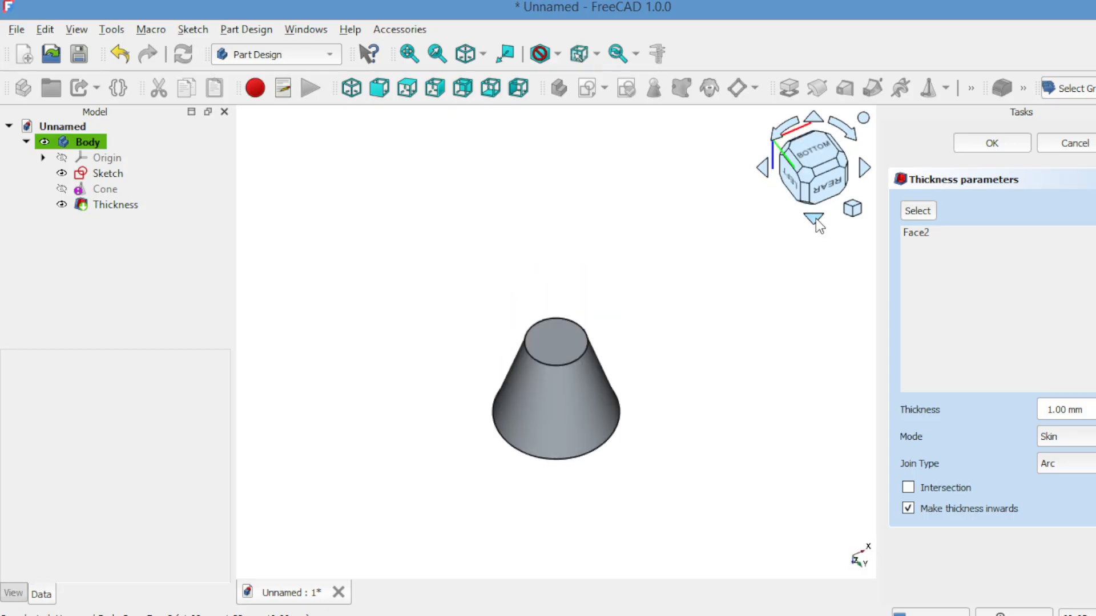
{"action": "left_click", "coordinate": [816, 218]}
{"action": "left_click", "coordinate": [816, 218]}
{"action": "left_click", "coordinate": [816, 218]}
{"action": "left_click", "coordinate": [816, 219]}
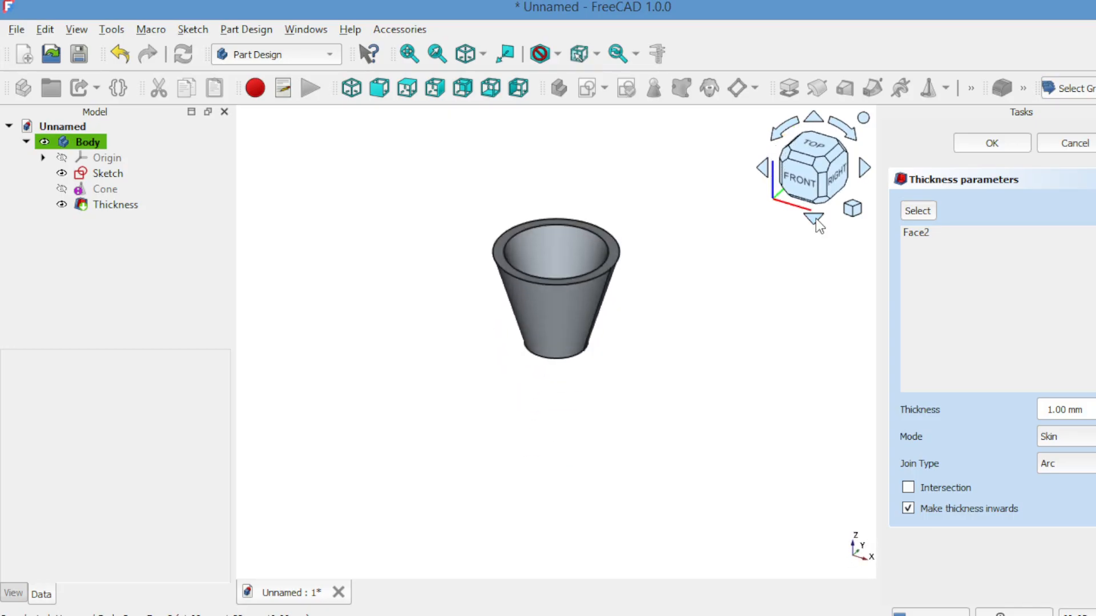
{"action": "left_click", "coordinate": [816, 218]}
{"action": "left_click", "coordinate": [817, 177]}
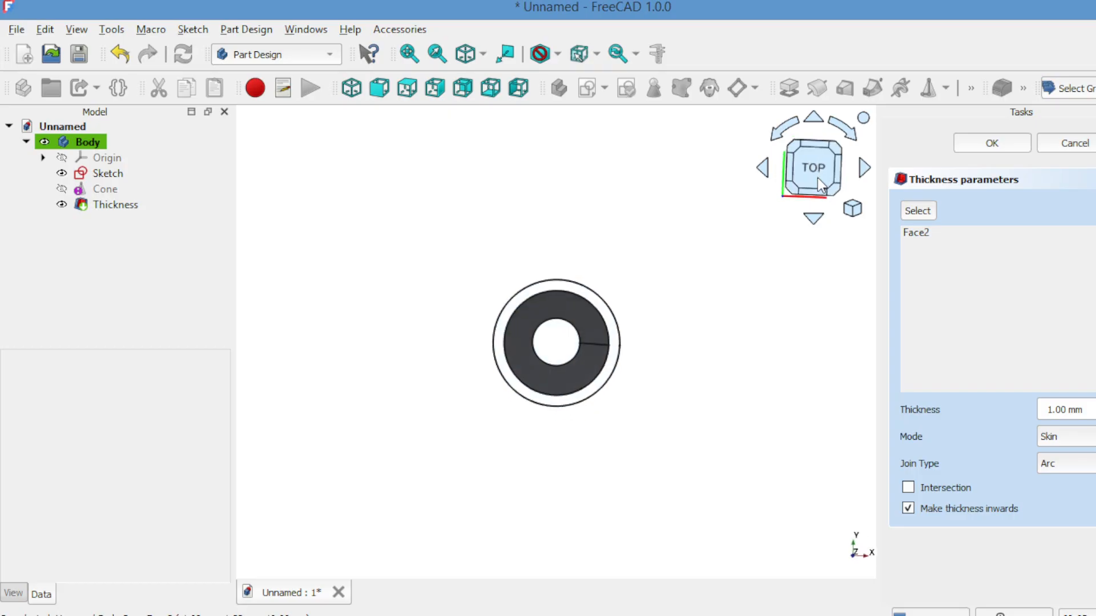
{"action": "left_click", "coordinate": [813, 119]}
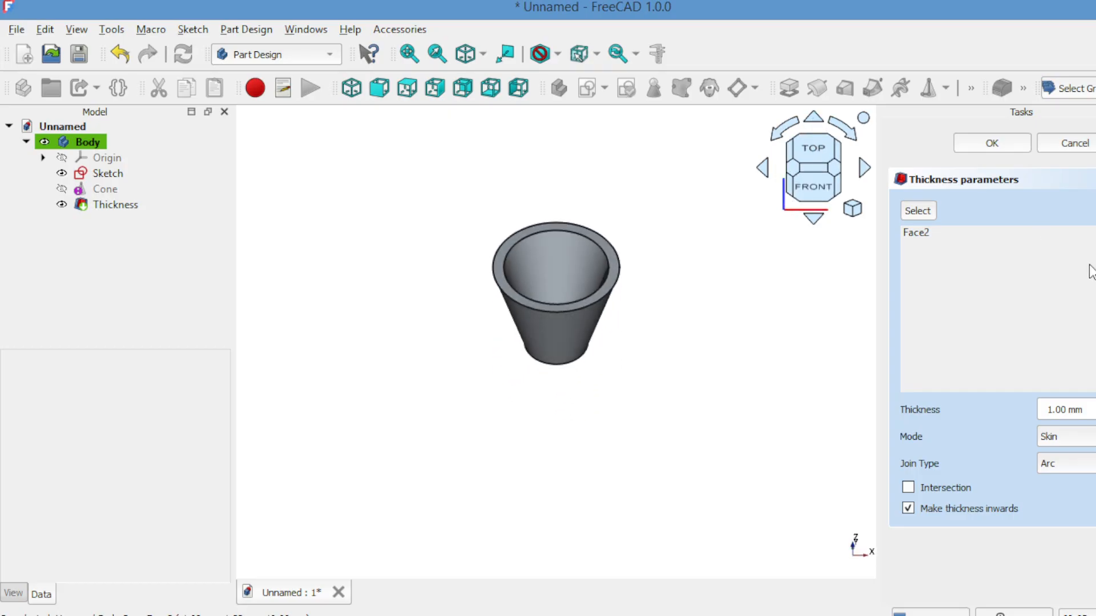
Step: Set the inward wall thickness of the cone to 0.20 mm and apply it
{"action": "scroll", "coordinate": [1065, 409], "scroll_direction": "down", "scroll_amount": 2}
{"action": "scroll", "coordinate": [1065, 409], "scroll_direction": "down", "scroll_amount": 6}
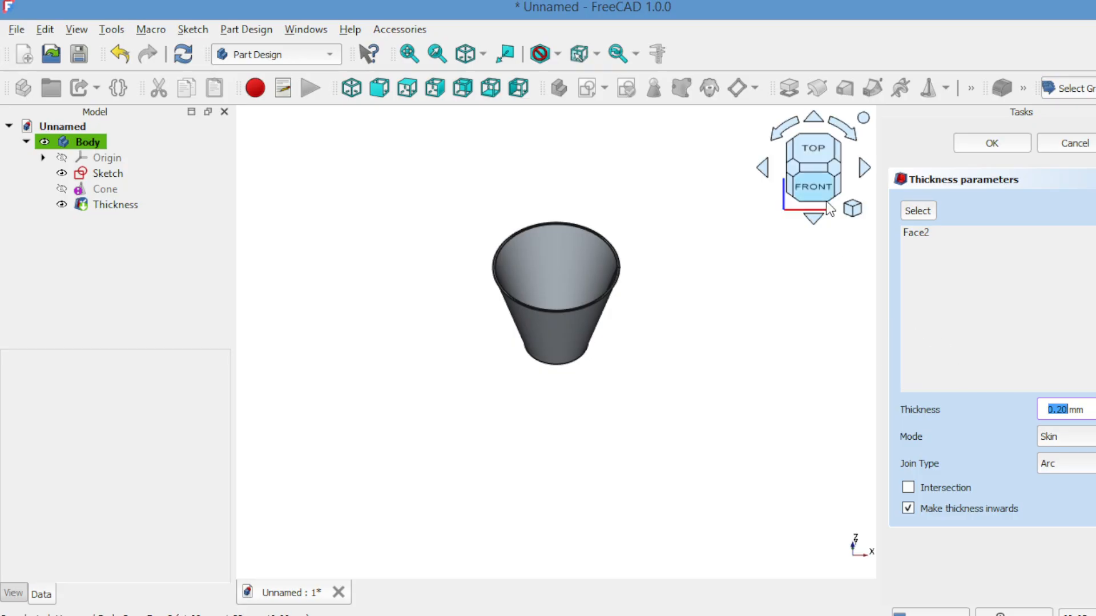
{"action": "left_click", "coordinate": [814, 121]}
{"action": "left_click", "coordinate": [814, 121]}
{"action": "left_click", "coordinate": [813, 121]}
{"action": "left_click", "coordinate": [813, 121]}
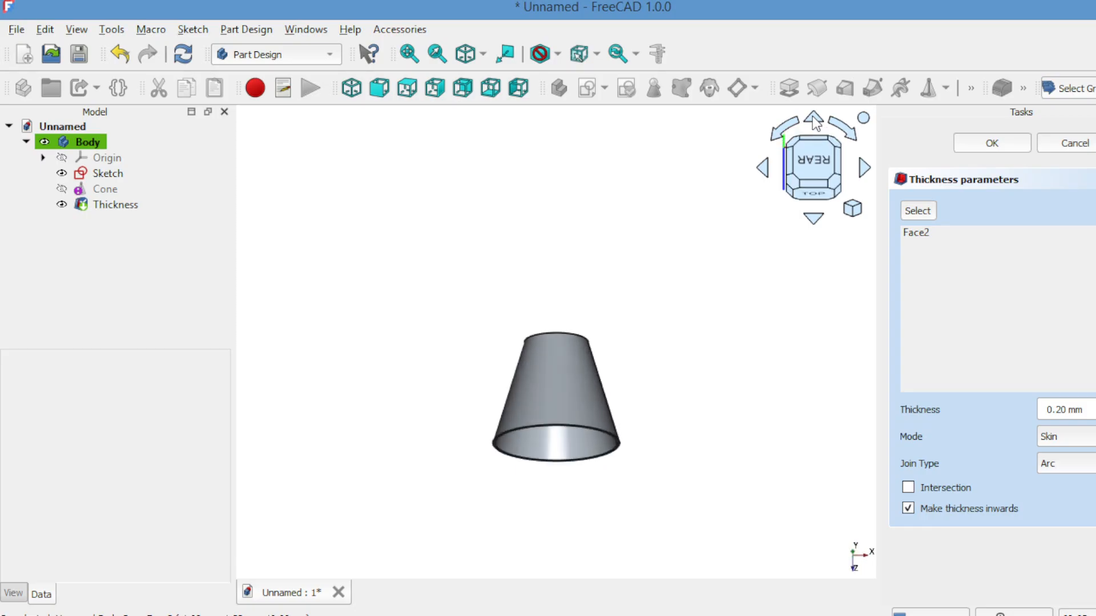
{"action": "left_click", "coordinate": [814, 120]}
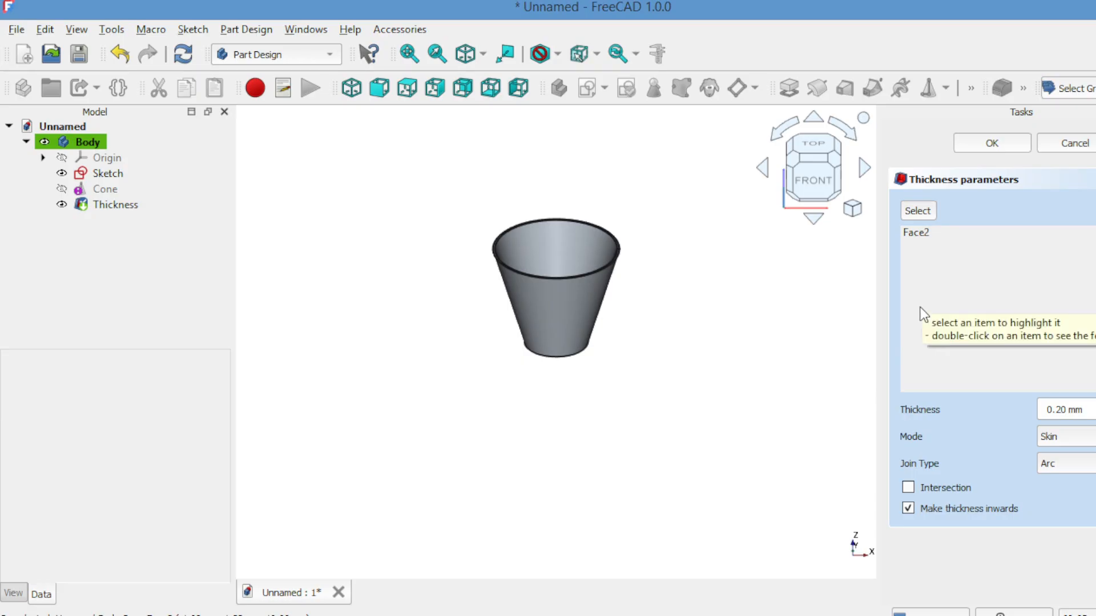
{"action": "left_click", "coordinate": [989, 150]}
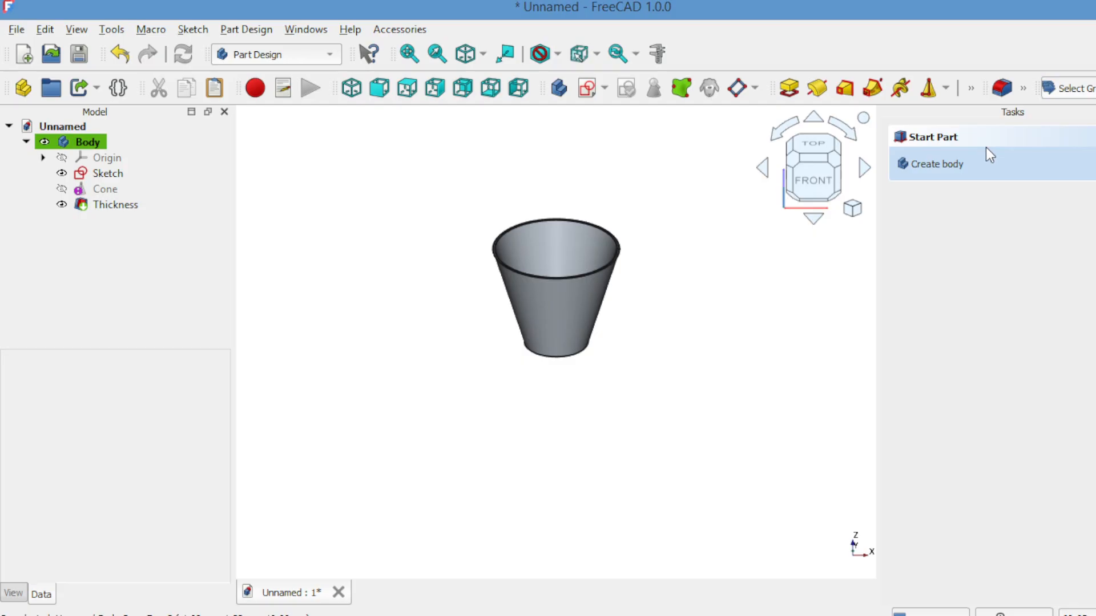
Step: Pad the circular bottom edge of the cone in the reversed direction, with a length of 2 mm
{"action": "left_click", "coordinate": [813, 121]}
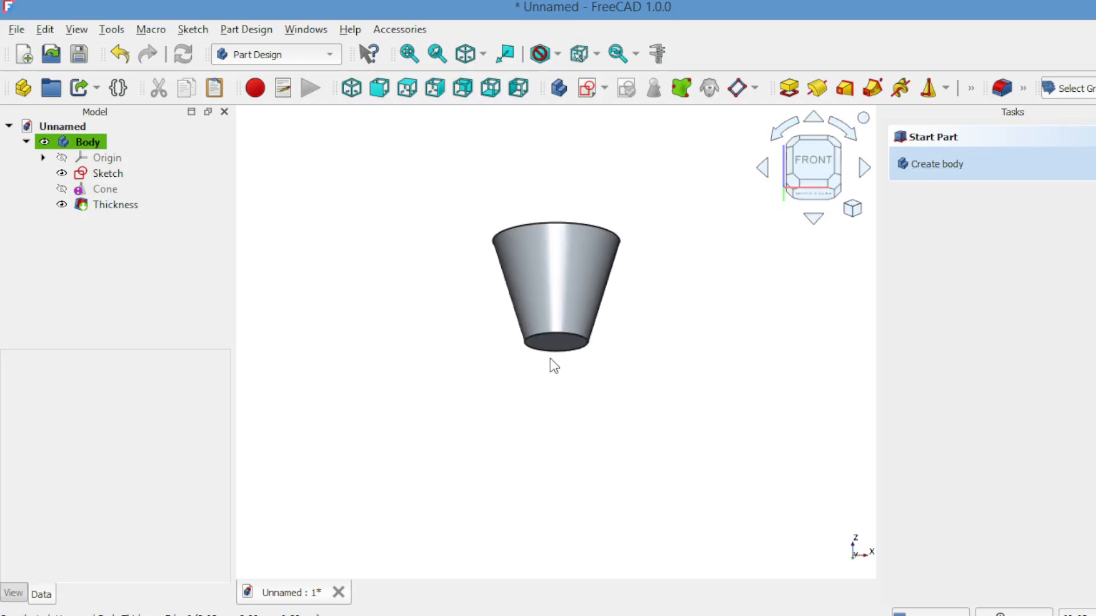
{"action": "left_click", "coordinate": [556, 343]}
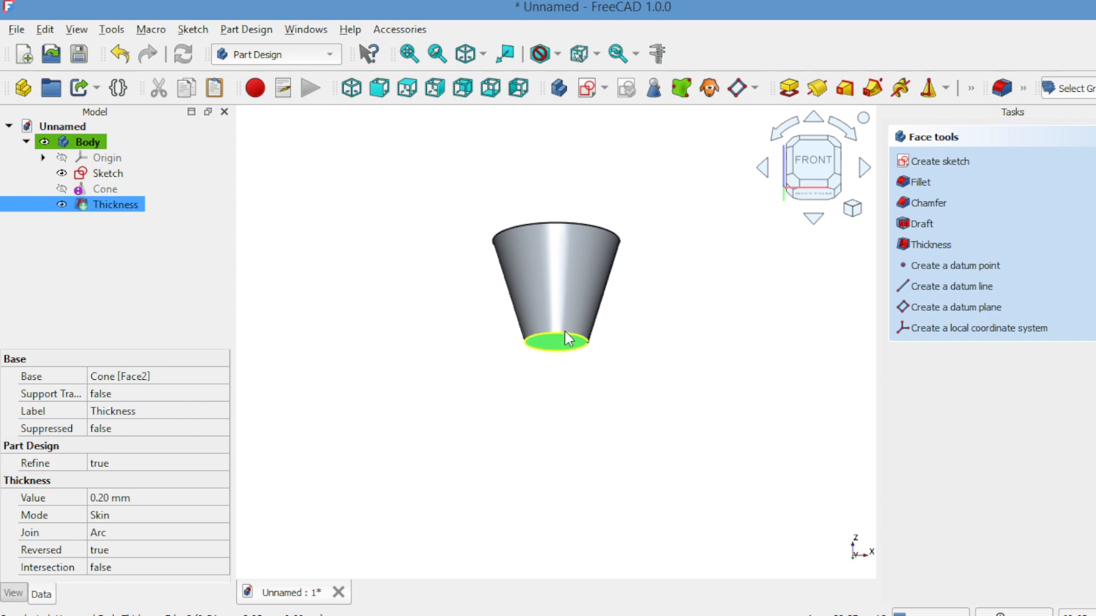
{"action": "left_click", "coordinate": [566, 334]}
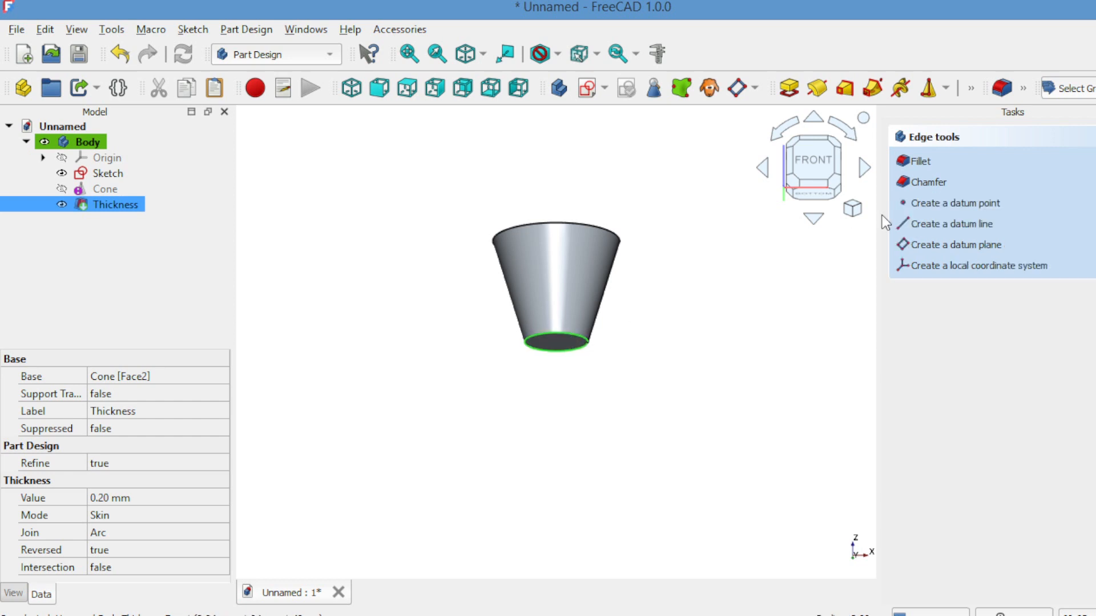
{"action": "left_click", "coordinate": [784, 92]}
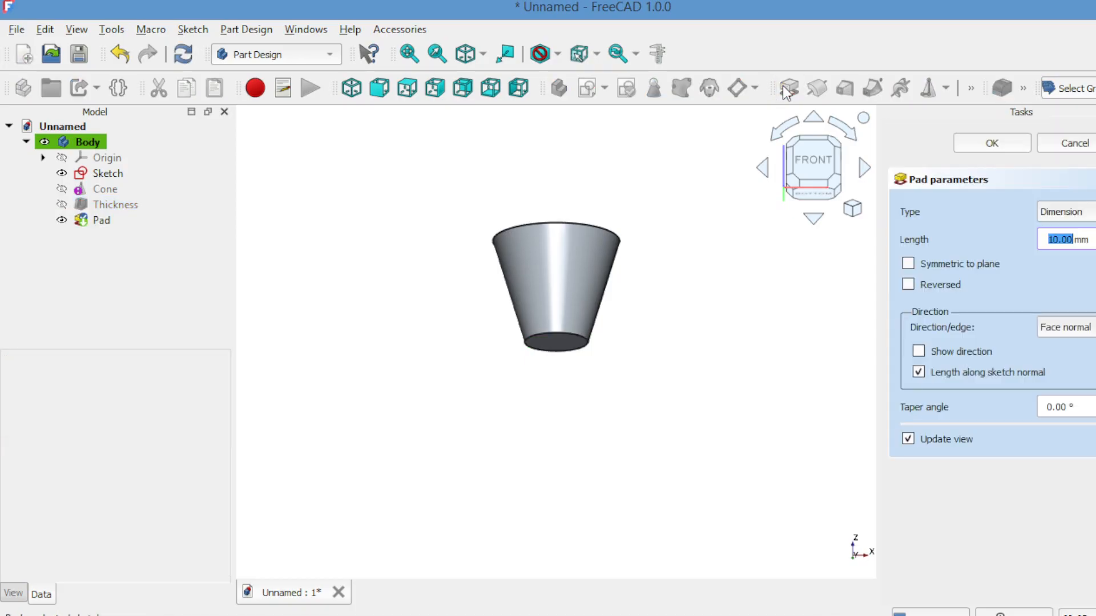
{"action": "left_click", "coordinate": [912, 284]}
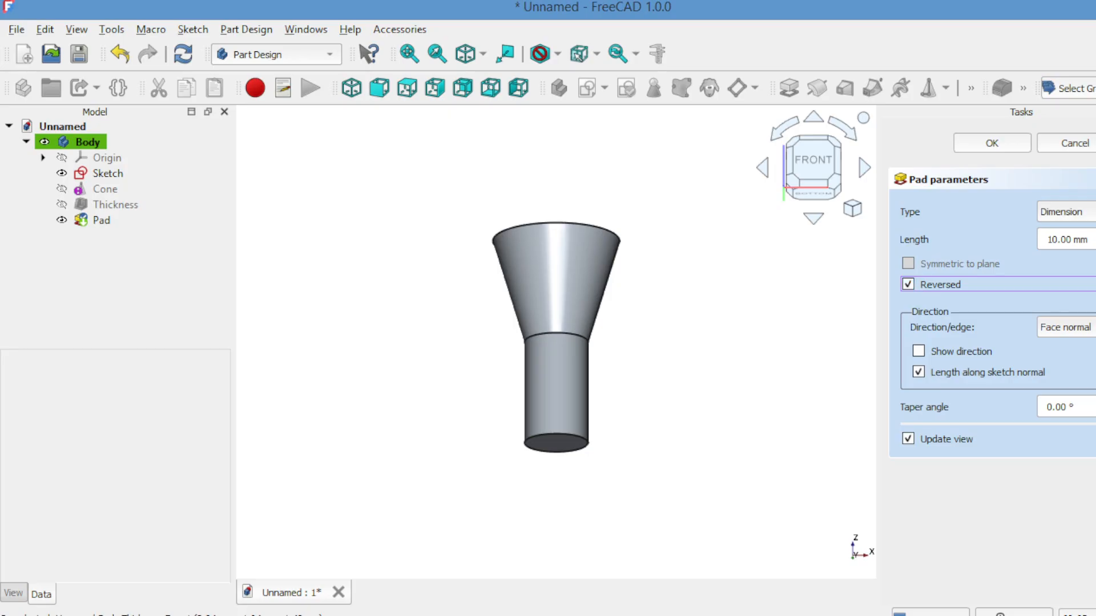
{"action": "left_click", "coordinate": [1095, 244]}
{"action": "left_click", "coordinate": [1095, 244]}
{"action": "left_click", "coordinate": [1095, 244]}
{"action": "left_click", "coordinate": [1095, 243]}
{"action": "left_click", "coordinate": [1095, 244]}
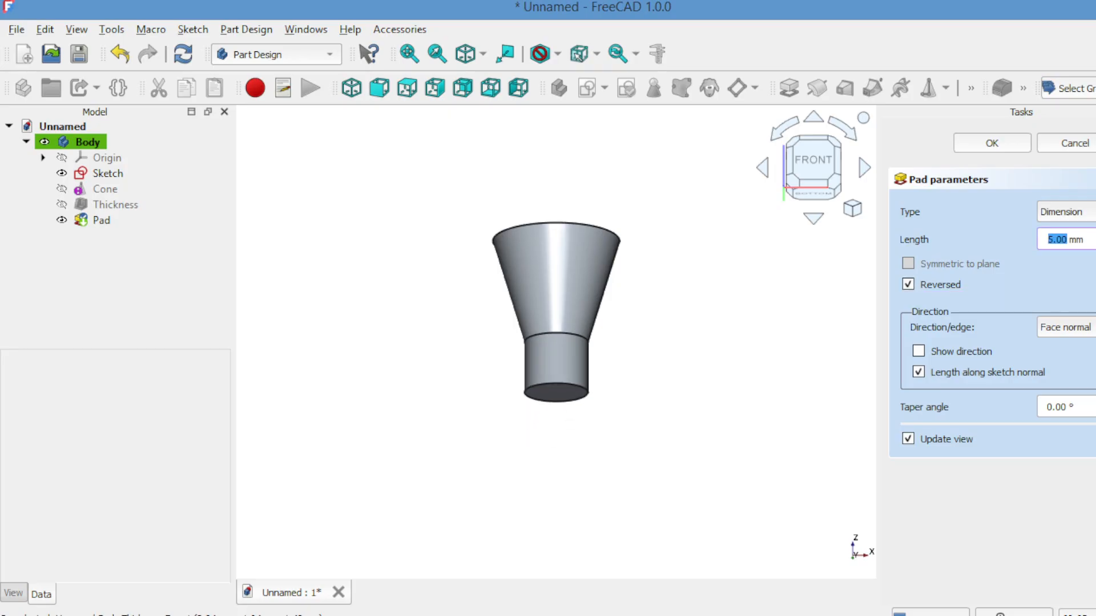
{"action": "left_click", "coordinate": [1095, 244]}
{"action": "left_click", "coordinate": [1095, 243]}
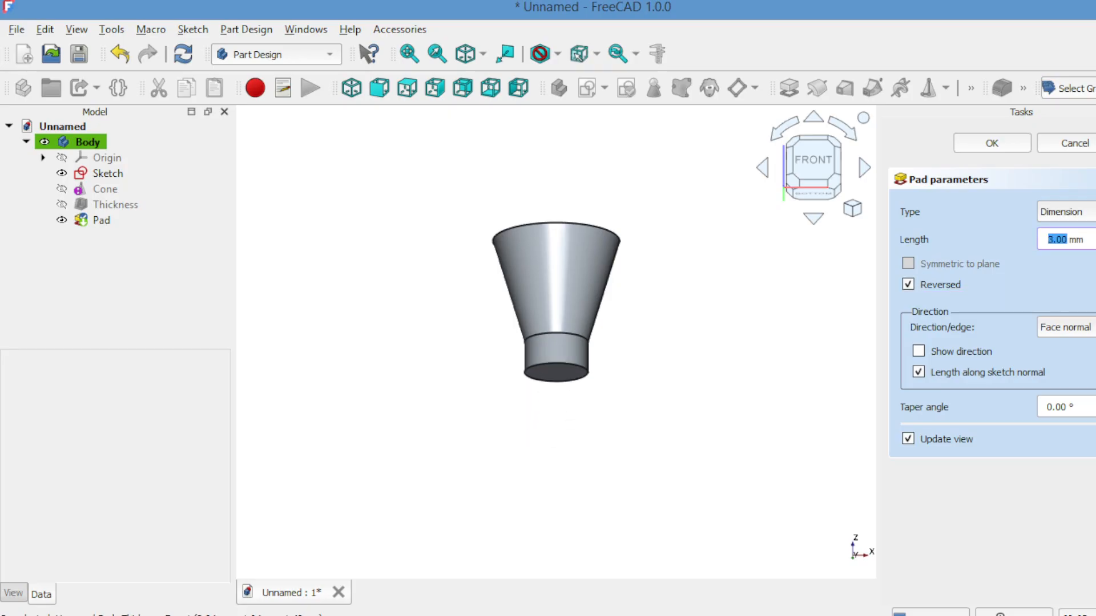
{"action": "left_click", "coordinate": [1095, 243]}
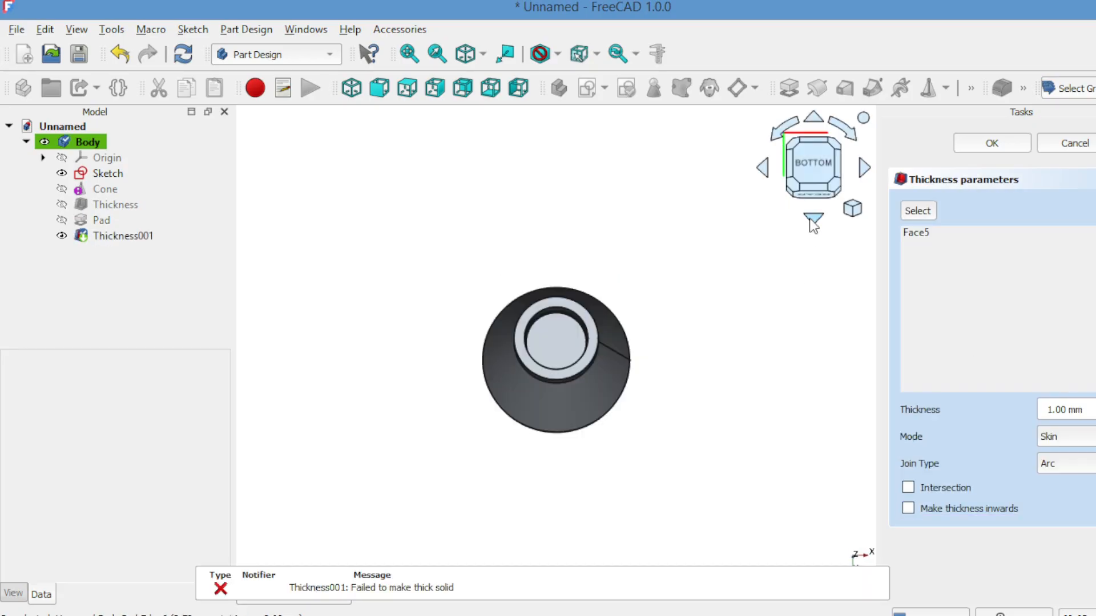
Step: Set the outward thickness of the padded base ring to 0.20 mm and apply it
{"action": "left_click", "coordinate": [813, 220]}
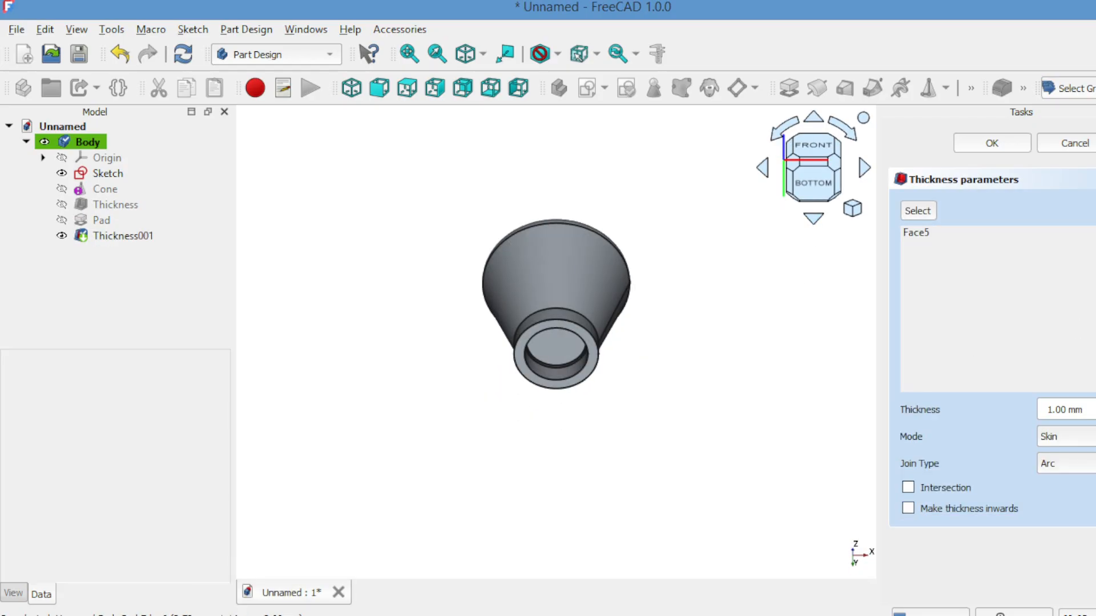
{"action": "left_click", "coordinate": [1095, 414]}
{"action": "left_click", "coordinate": [1095, 415]}
{"action": "left_click", "coordinate": [1095, 414]}
{"action": "left_click", "coordinate": [1095, 414]}
{"action": "left_click", "coordinate": [1095, 415]}
{"action": "left_click", "coordinate": [1095, 414]}
{"action": "left_click", "coordinate": [1095, 415]}
{"action": "left_click", "coordinate": [1095, 415]}
{"action": "left_click", "coordinate": [1095, 415]}
{"action": "left_click", "coordinate": [1095, 414]}
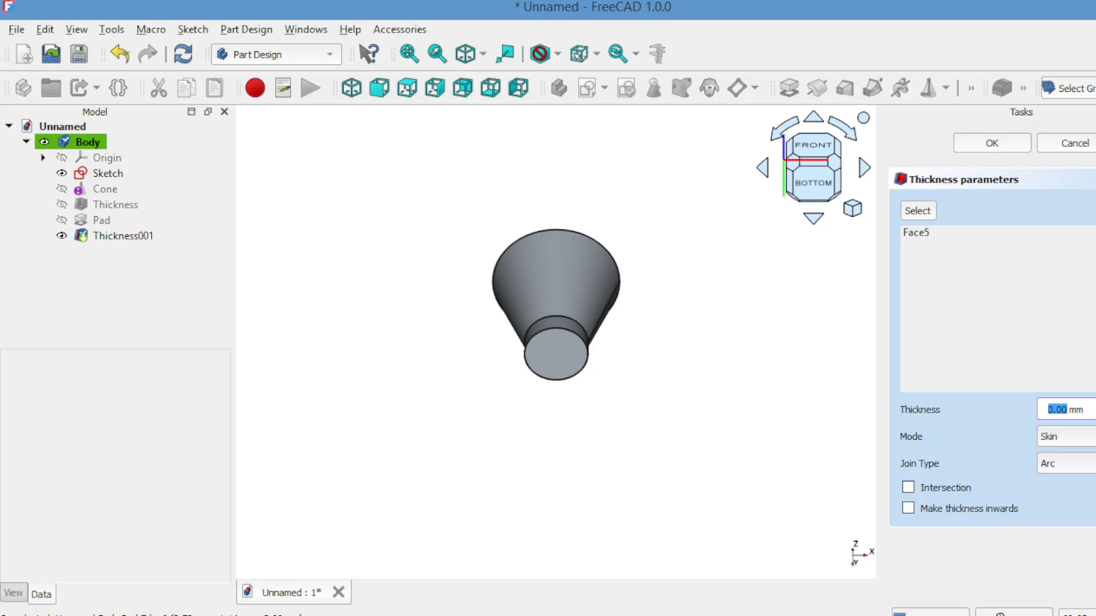
{"action": "left_click", "coordinate": [1095, 405]}
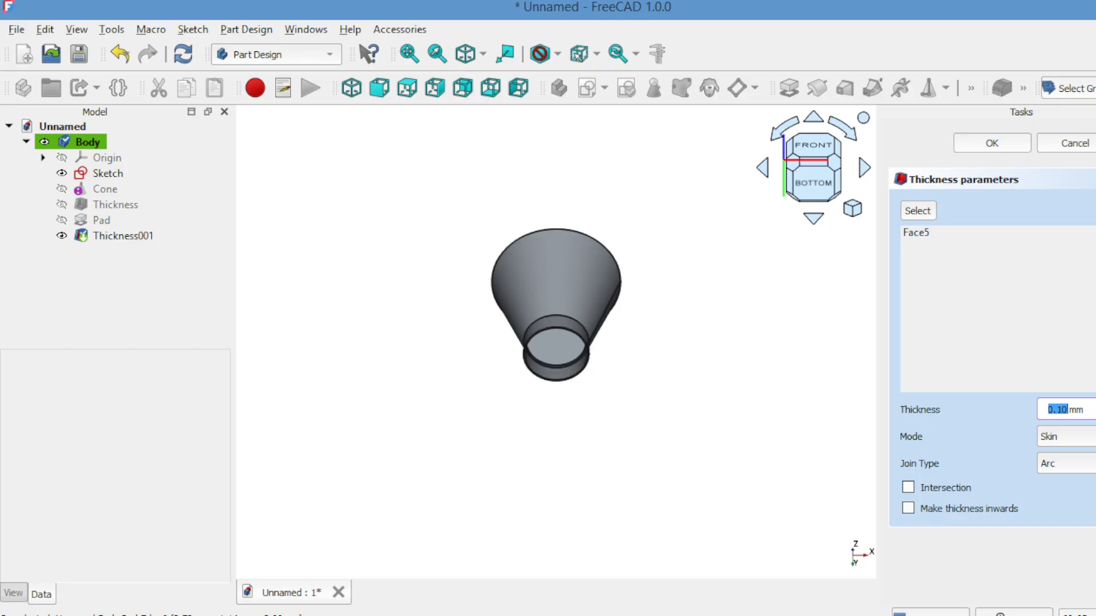
{"action": "left_click", "coordinate": [1095, 405]}
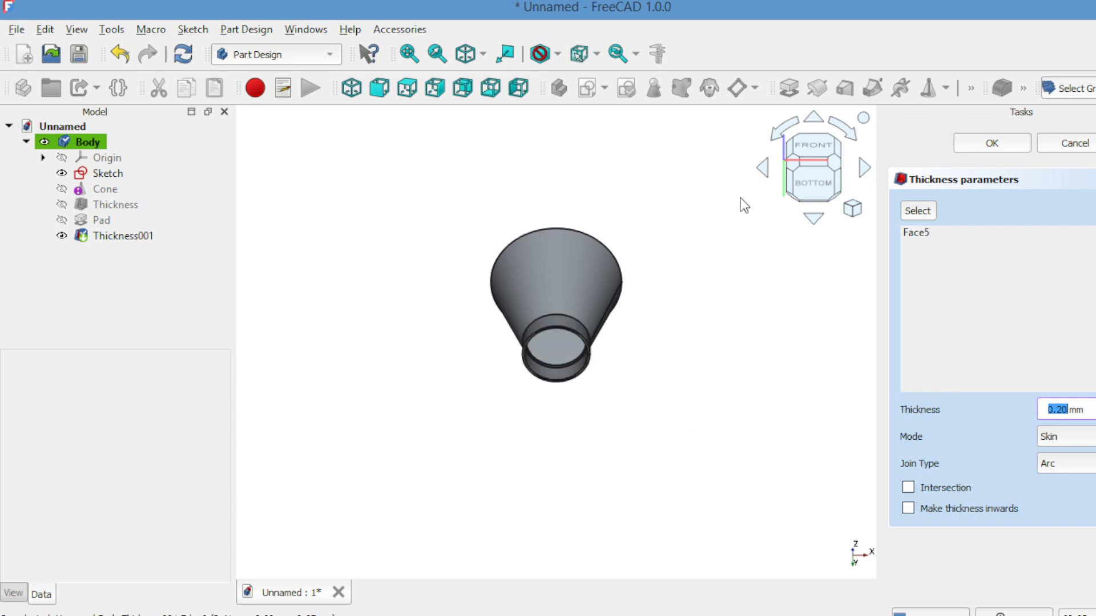
{"action": "left_click", "coordinate": [809, 217]}
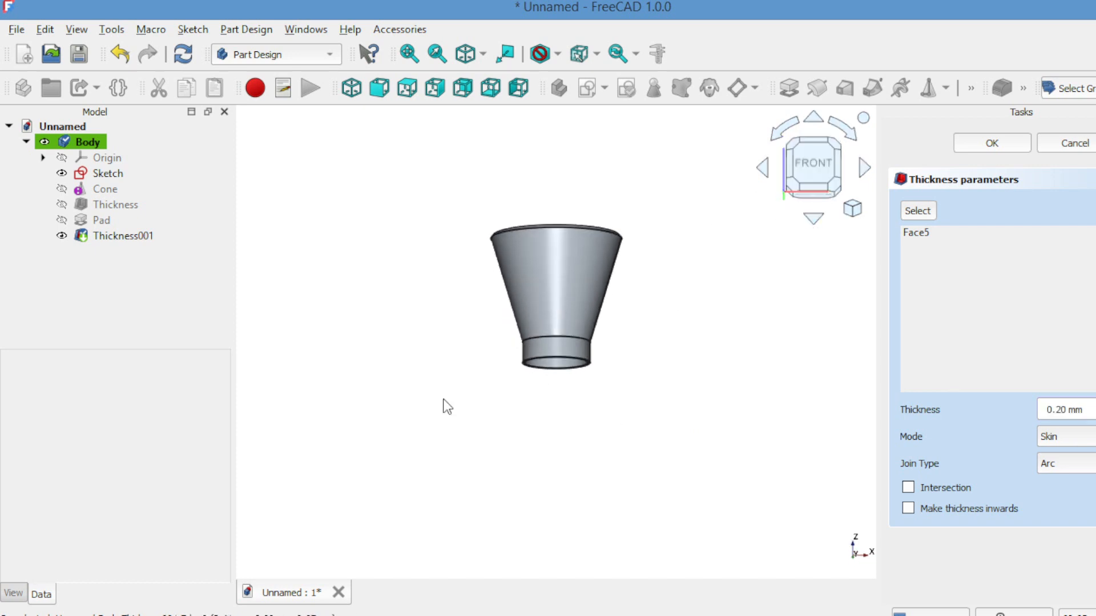
{"action": "left_click", "coordinate": [992, 143]}
Step: Create a second body and start a sketch on its YZ plane, seen from the right side
{"action": "key", "text": "3"}
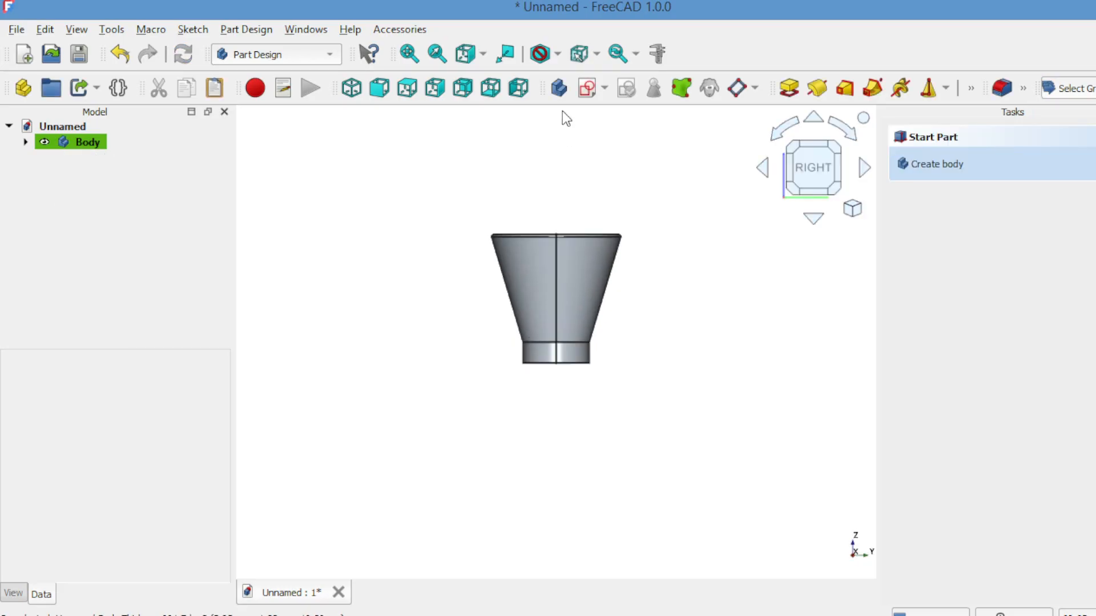
{"action": "left_click", "coordinate": [558, 92]}
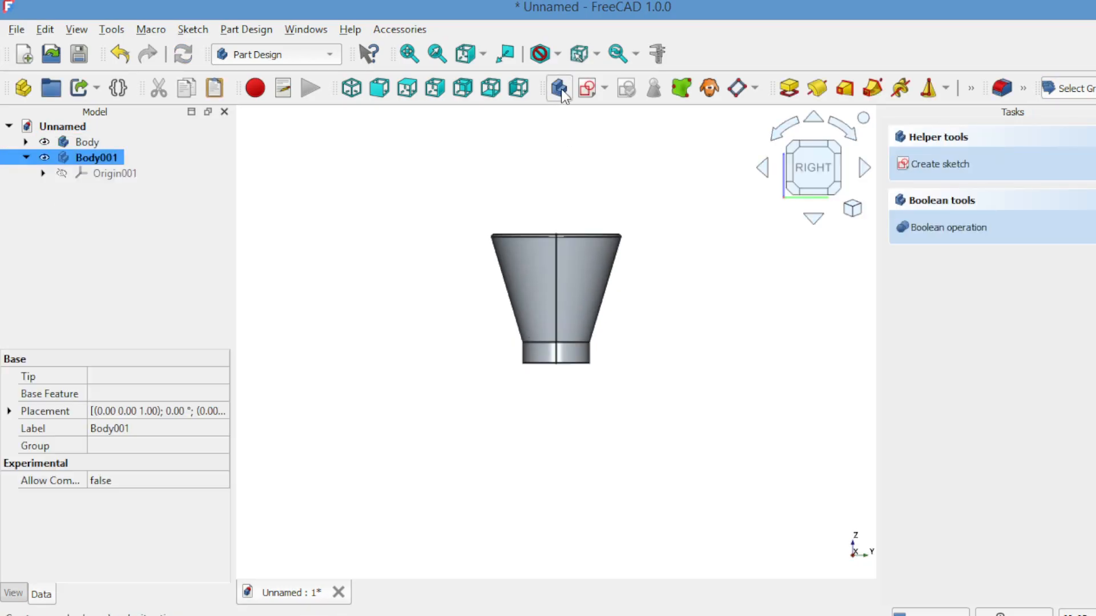
{"action": "left_click", "coordinate": [585, 91]}
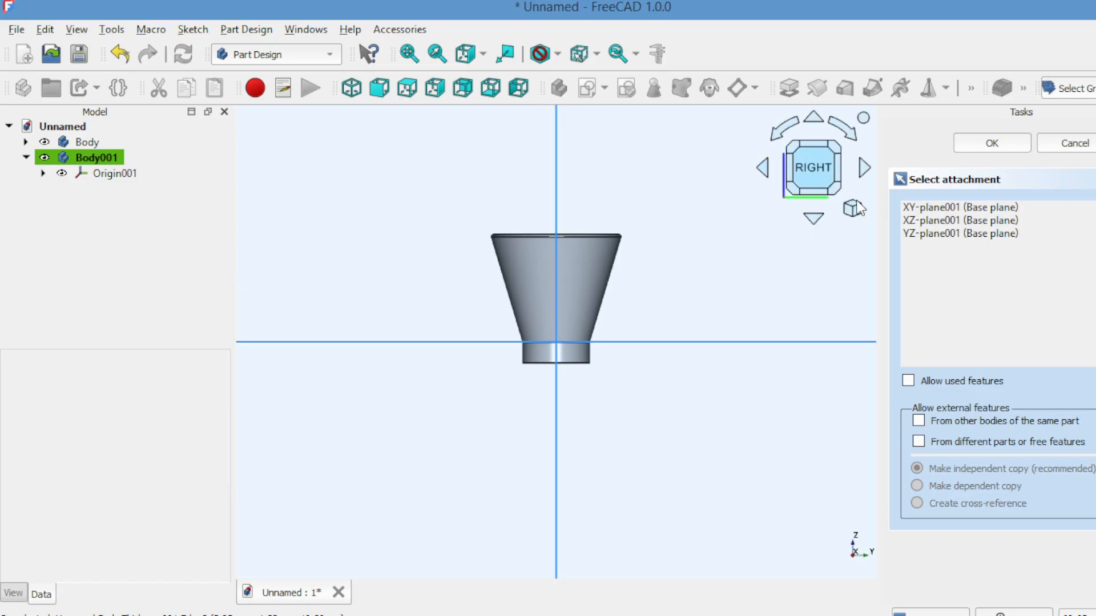
{"action": "left_click", "coordinate": [917, 234]}
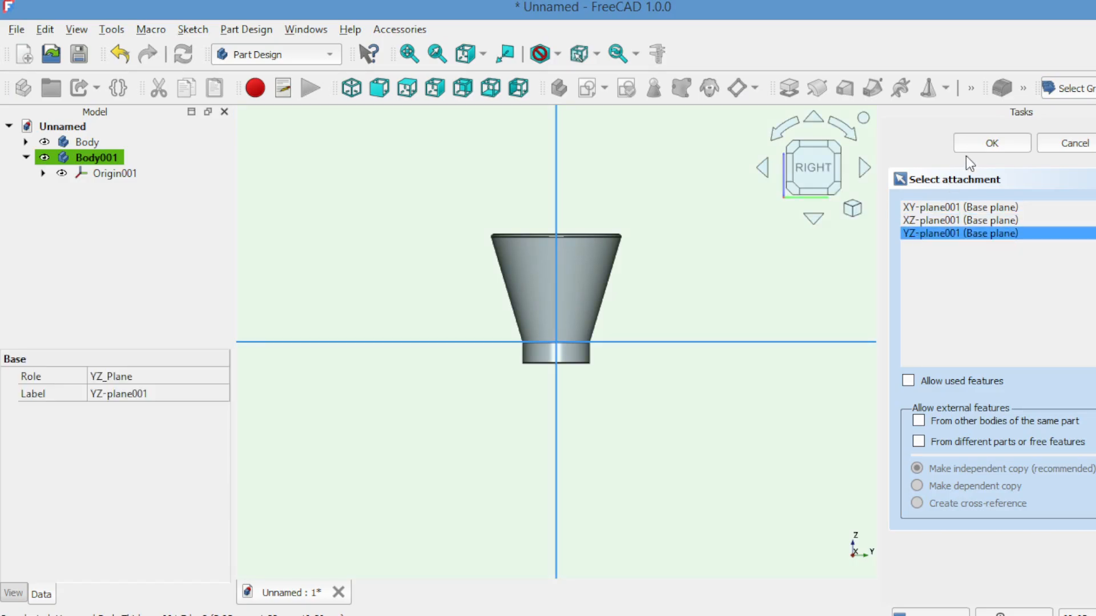
{"action": "left_click", "coordinate": [981, 144]}
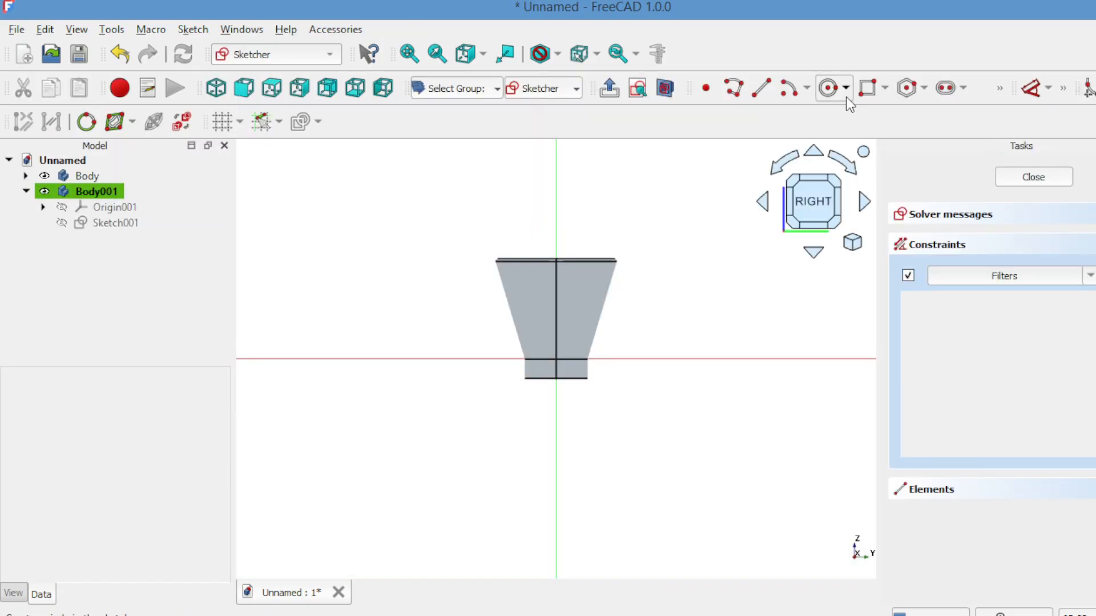
Step: Sketch a vertical slot on the vertical axis across the bucket's rim, about 2.5 mm between centres with about 1.1 mm radius, and close the sketch
{"action": "left_click", "coordinate": [950, 91]}
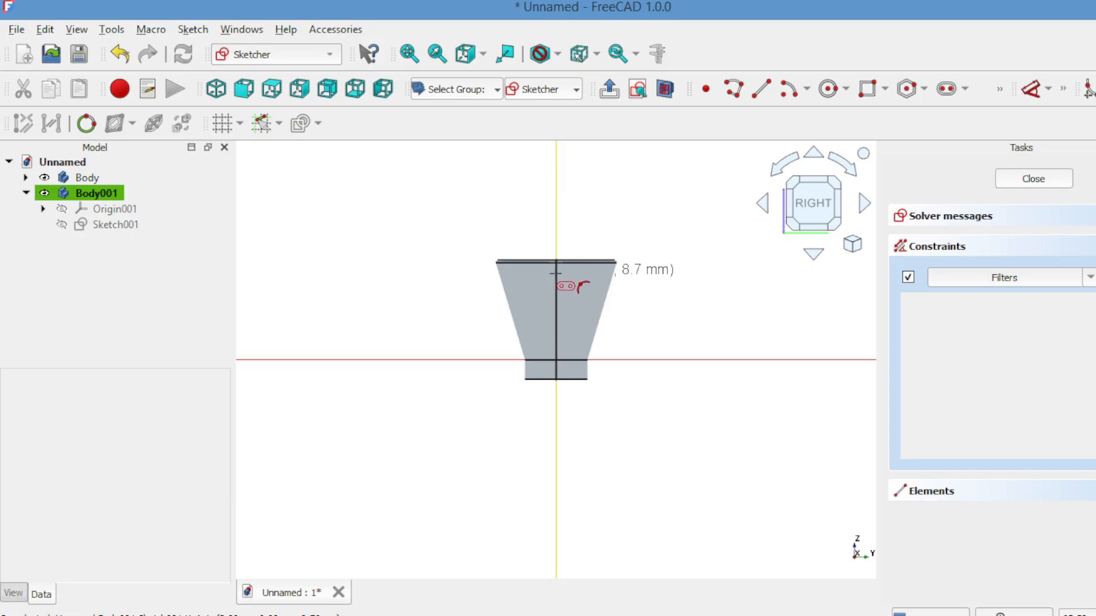
{"action": "left_click", "coordinate": [555, 273]}
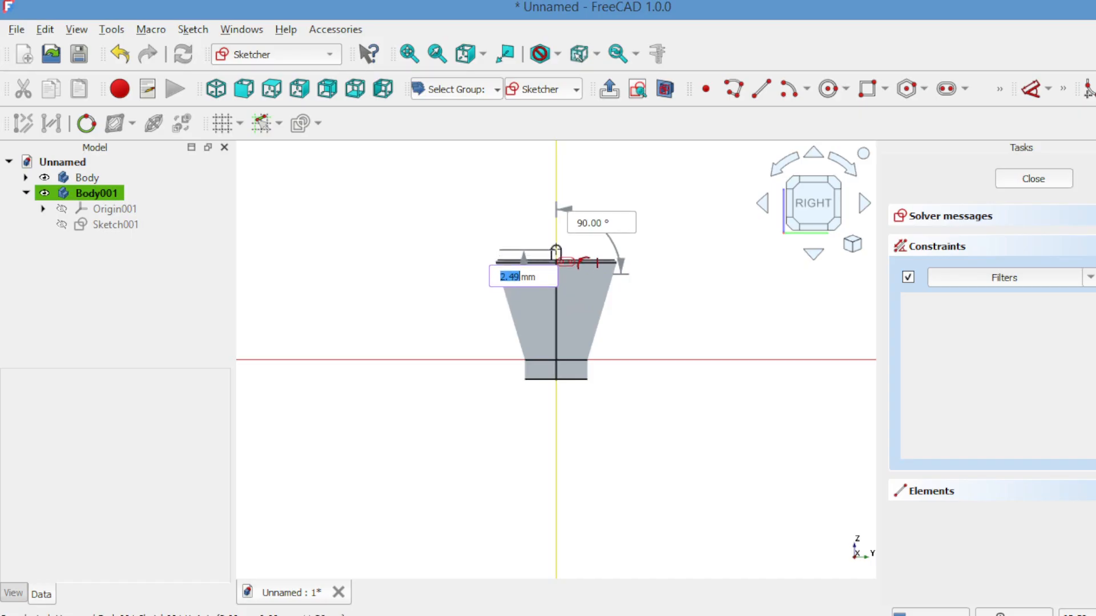
{"action": "left_click", "coordinate": [556, 249]}
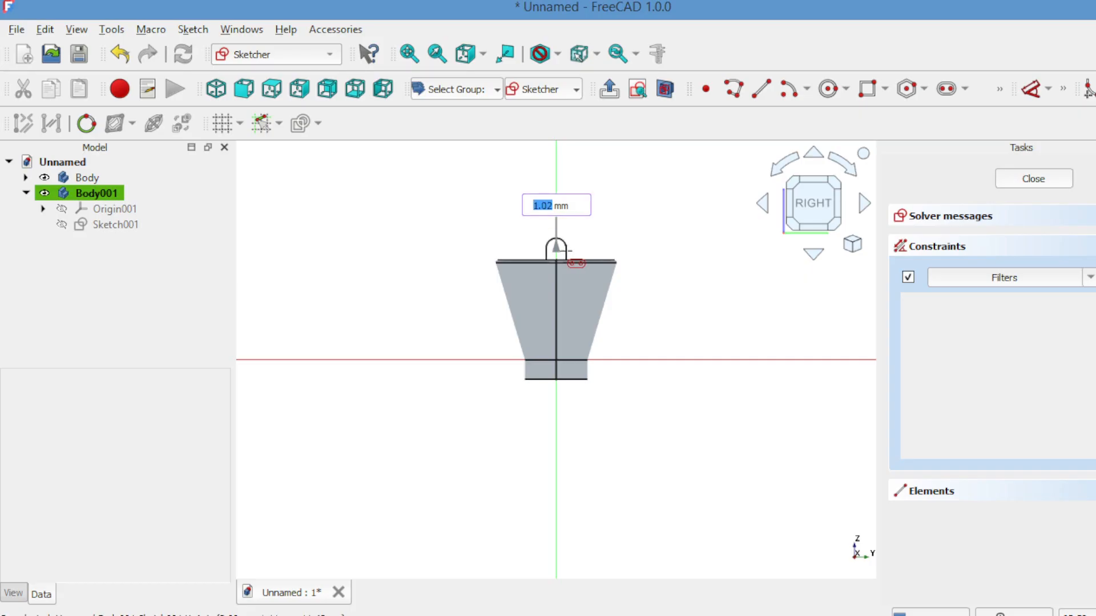
{"action": "left_click", "coordinate": [568, 249]}
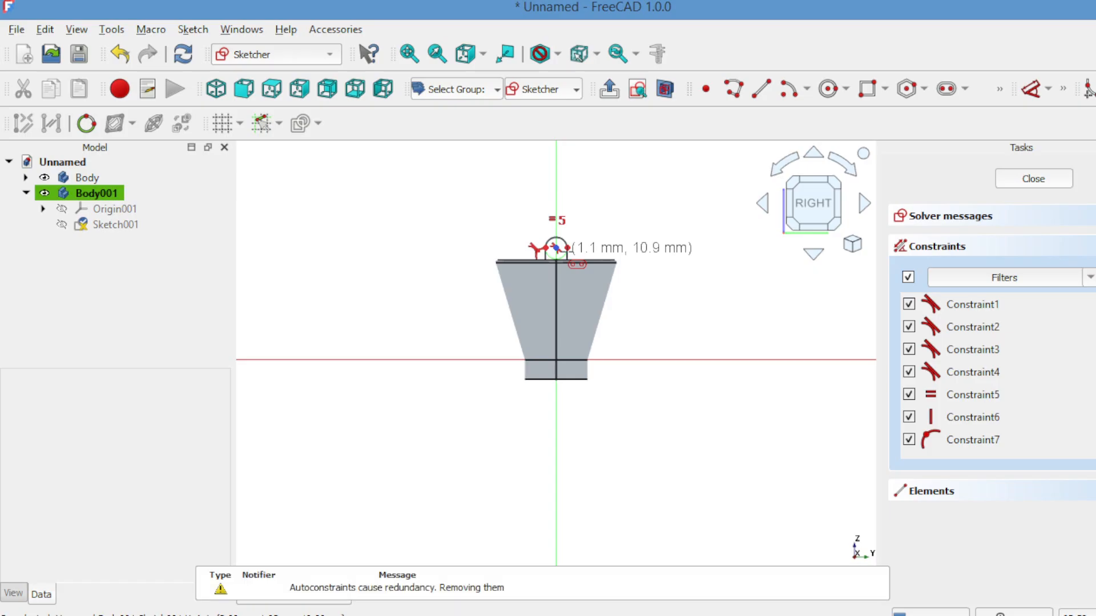
{"action": "left_click", "coordinate": [1007, 177]}
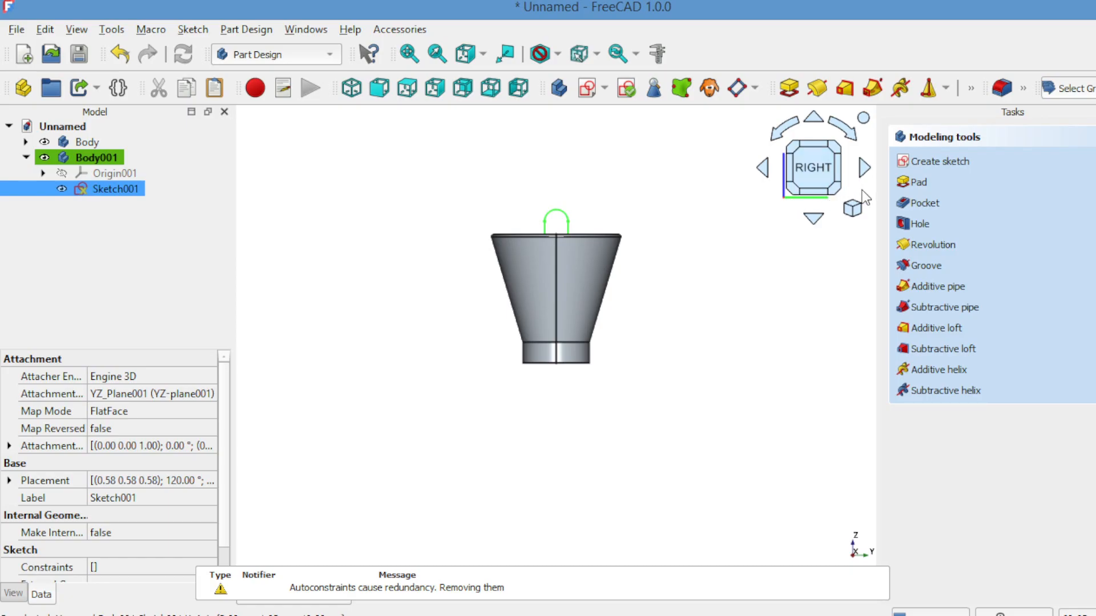
Step: Start a pad of the slot sketch and set its length to 2 mm
{"action": "left_click", "coordinate": [915, 182]}
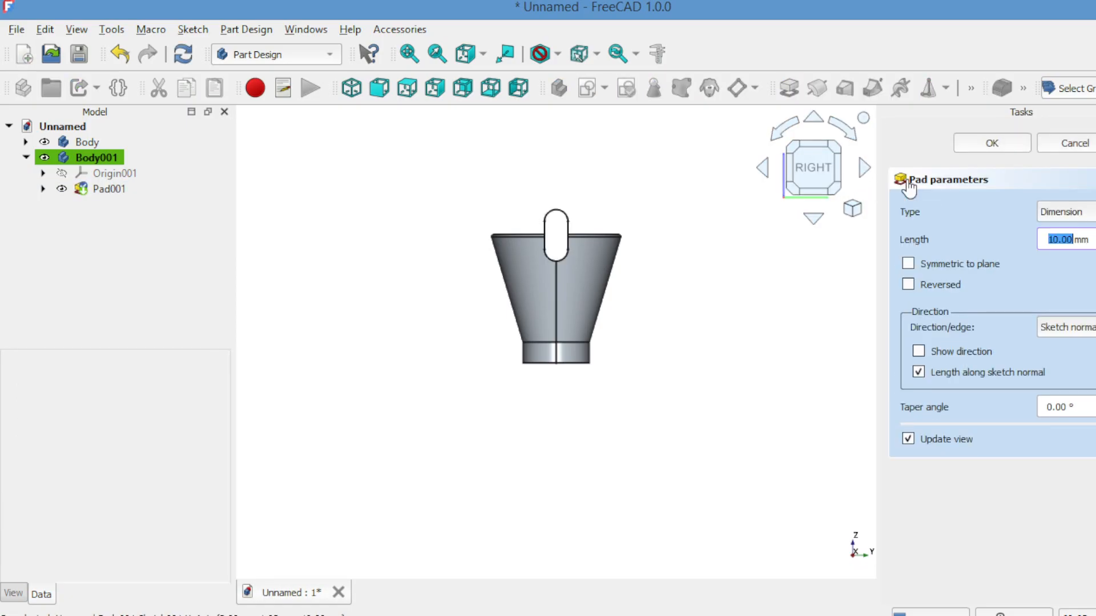
{"action": "left_click", "coordinate": [764, 169]}
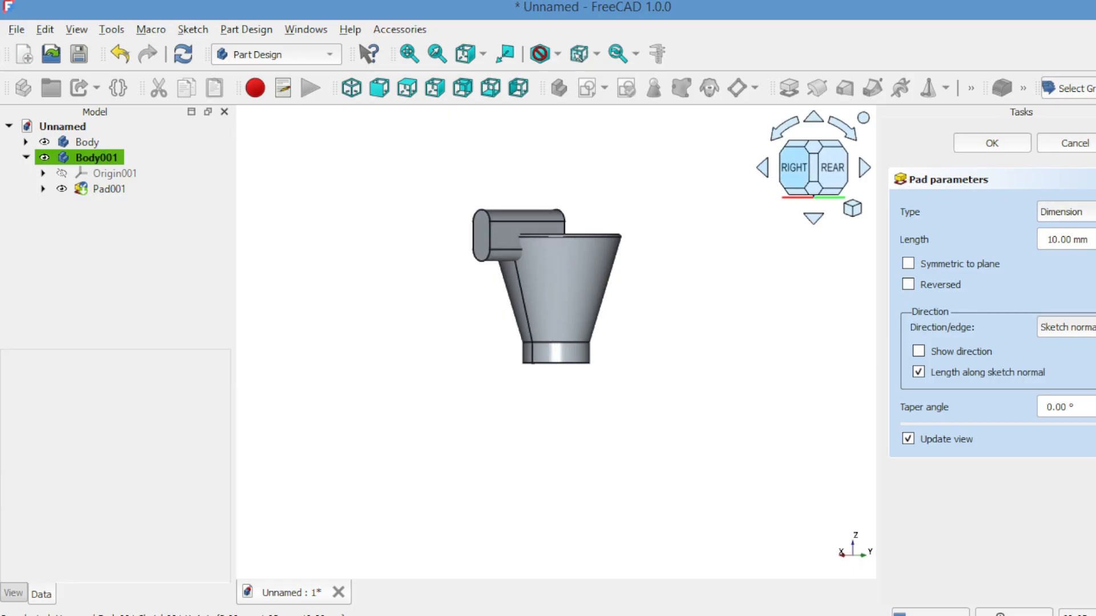
{"action": "left_click", "coordinate": [1095, 240]}
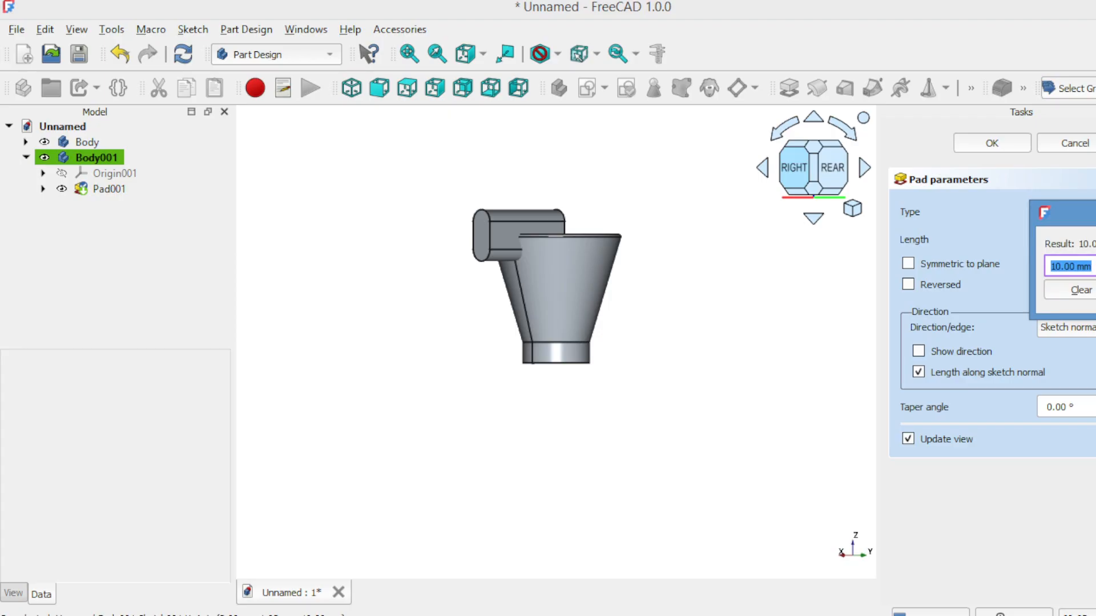
{"action": "type", "text": "2"}
{"action": "key", "text": "Return"}
{"action": "key", "text": "Return"}
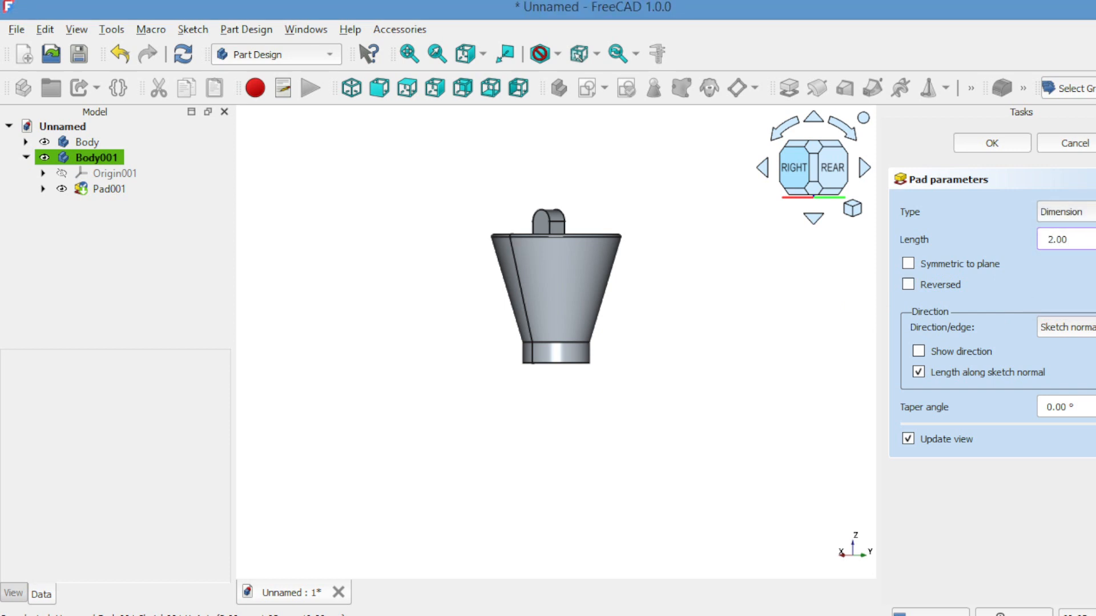
Step: Reduce the slot pad's length to 0.2 mm and apply the pad
{"action": "key", "text": "equal"}
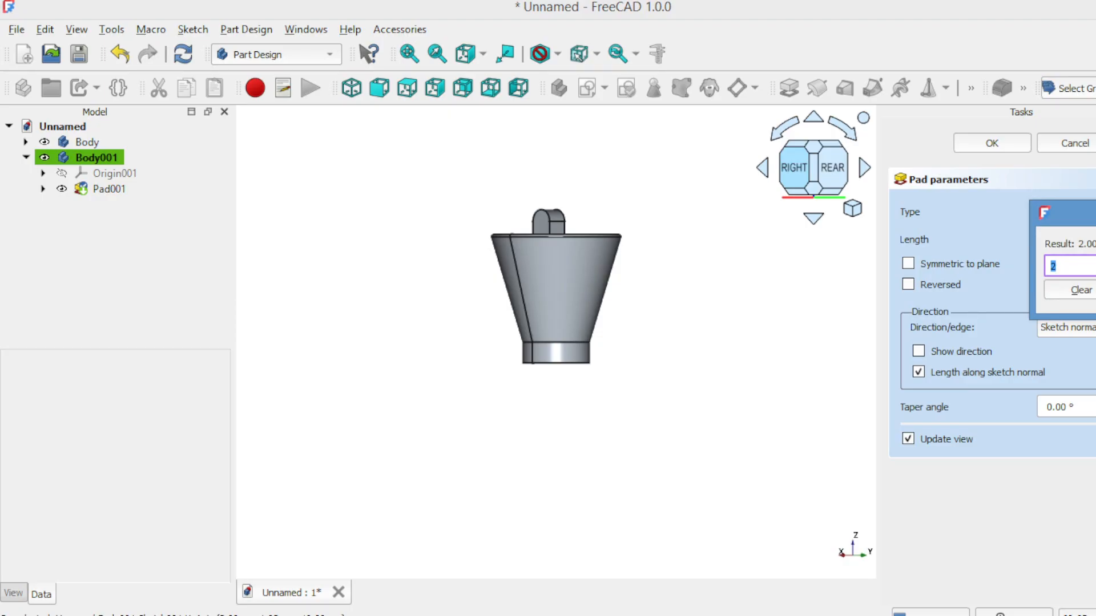
{"action": "type", "text": "0.2"}
{"action": "key", "text": "Return"}
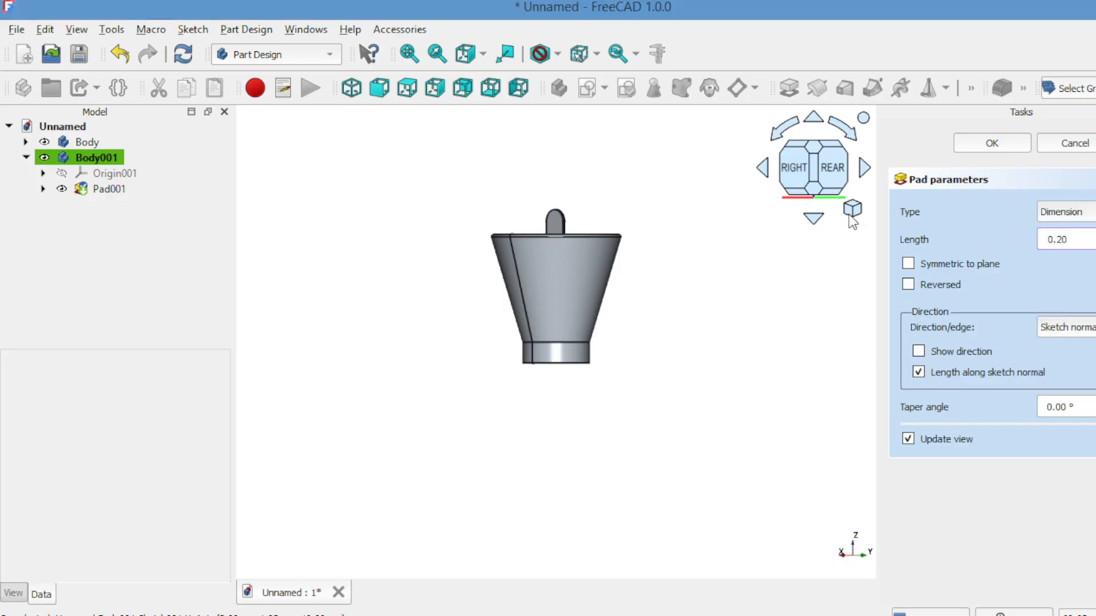
{"action": "left_click", "coordinate": [828, 177]}
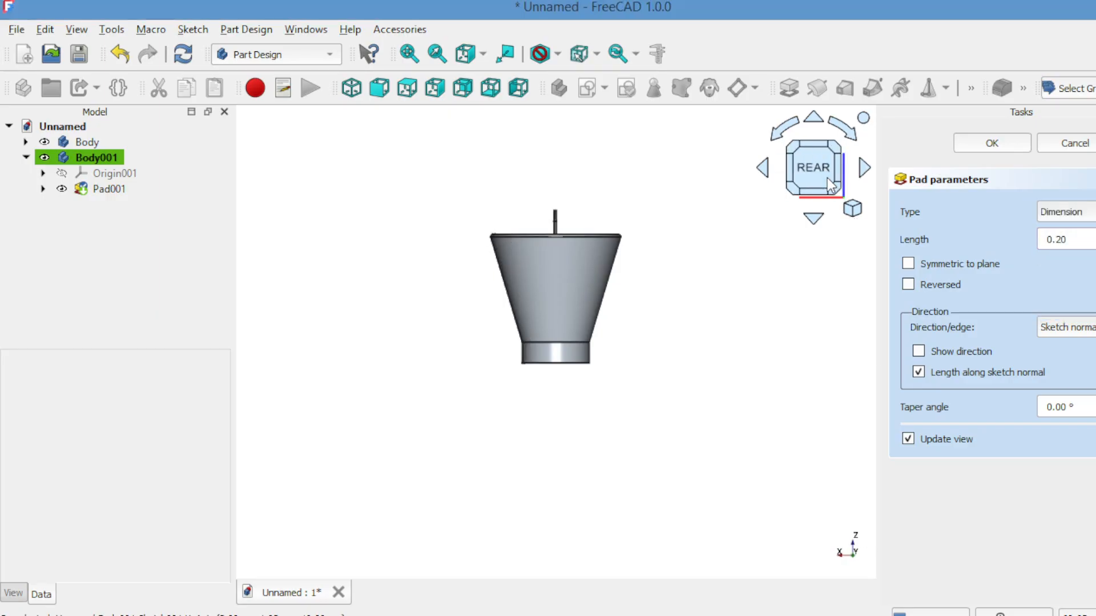
{"action": "left_click", "coordinate": [964, 151]}
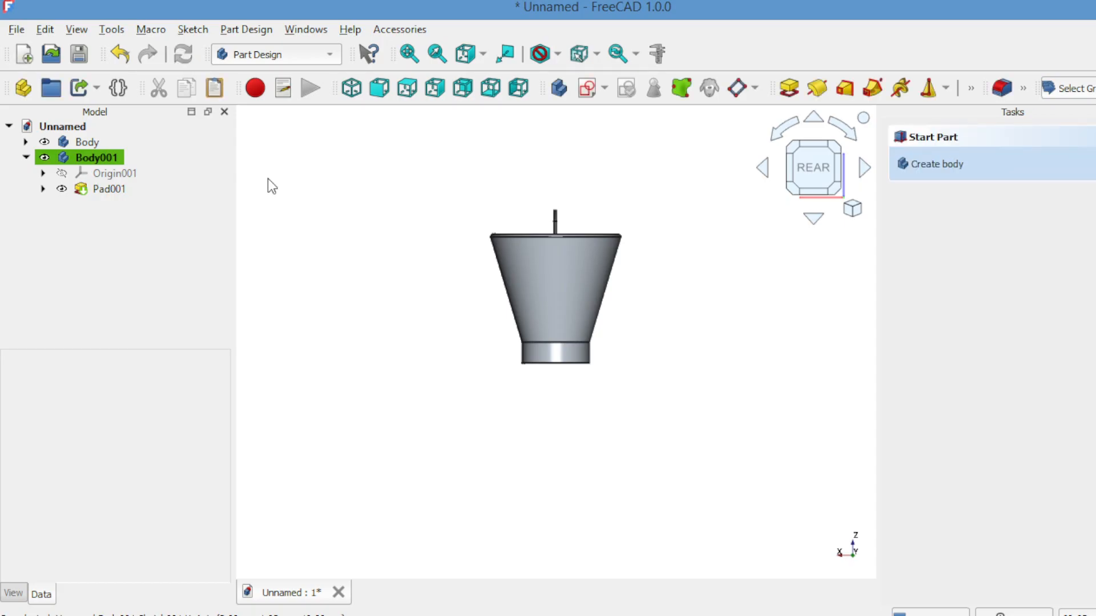
Step: Transform the lug body, moving it along the X axis to the bucket's side wall and tilting it 22.5° about the Y axis
{"action": "left_click", "coordinate": [93, 156]}
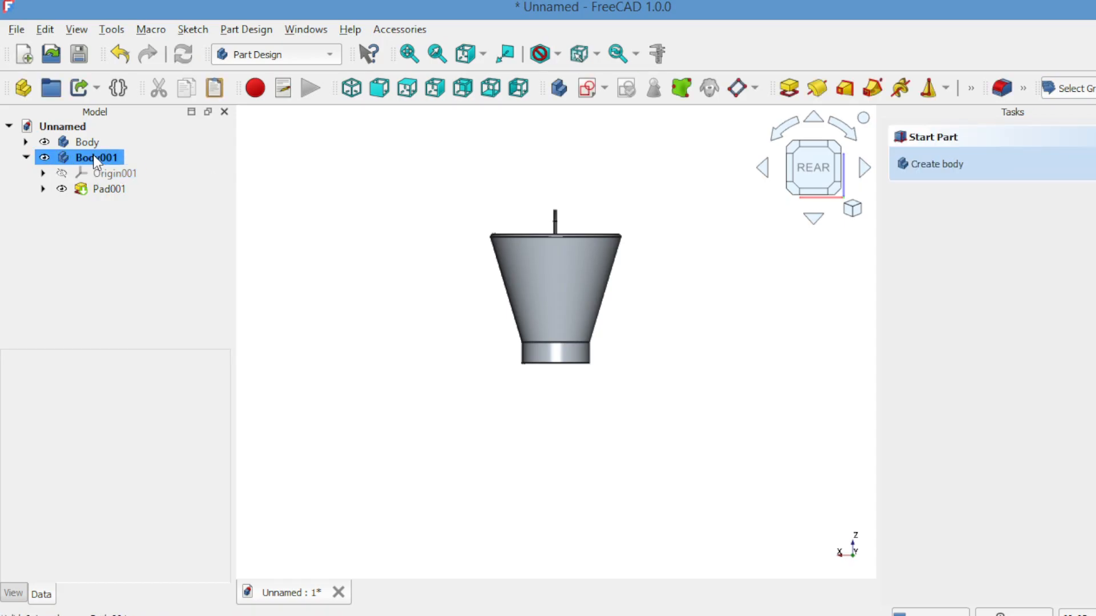
{"action": "right_click", "coordinate": [386, 218]}
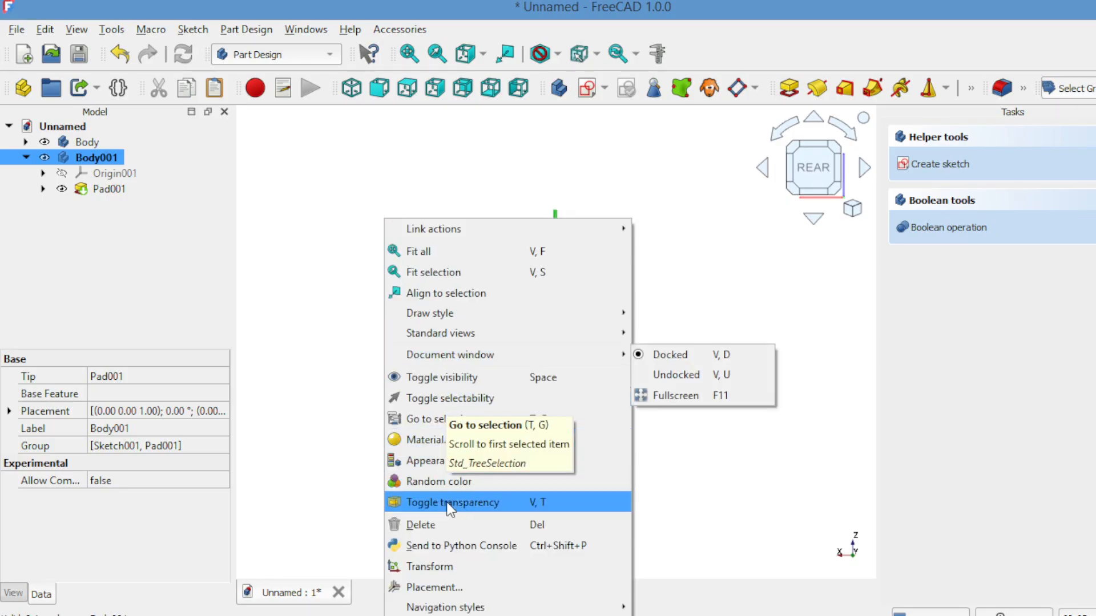
{"action": "left_click", "coordinate": [444, 567]}
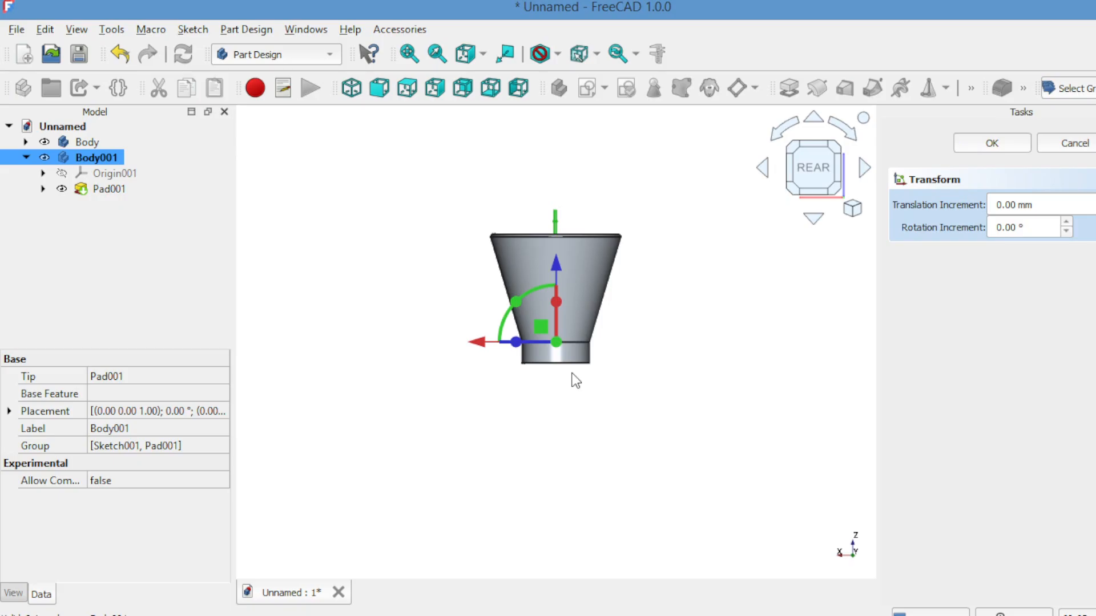
{"action": "left_click_drag", "start_coordinate": [479, 345], "coordinate": [443, 347]}
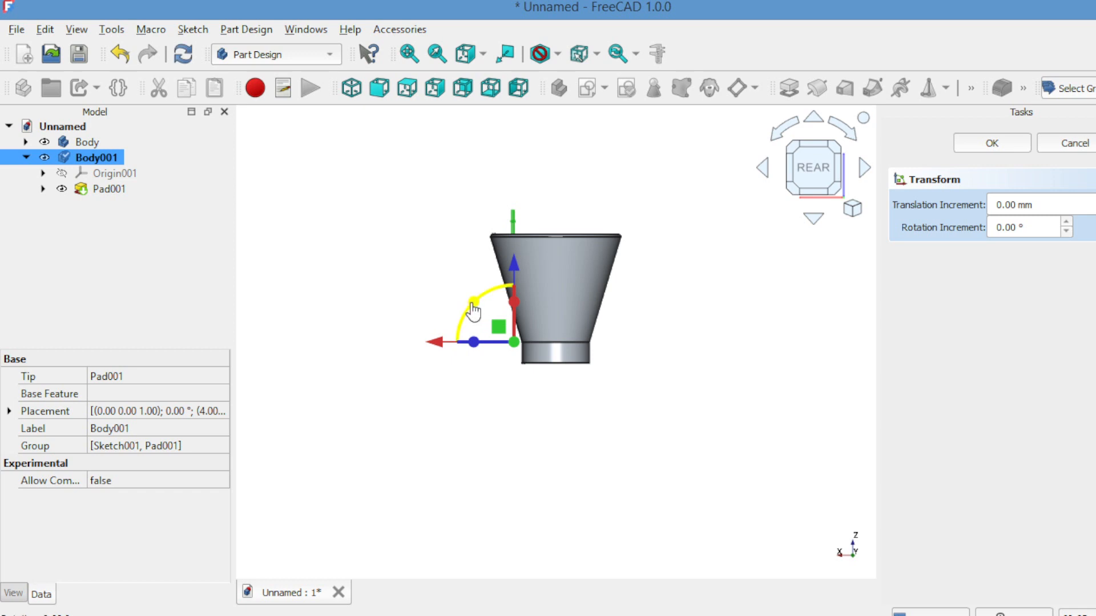
{"action": "left_click_drag", "start_coordinate": [473, 318], "coordinate": [514, 344]}
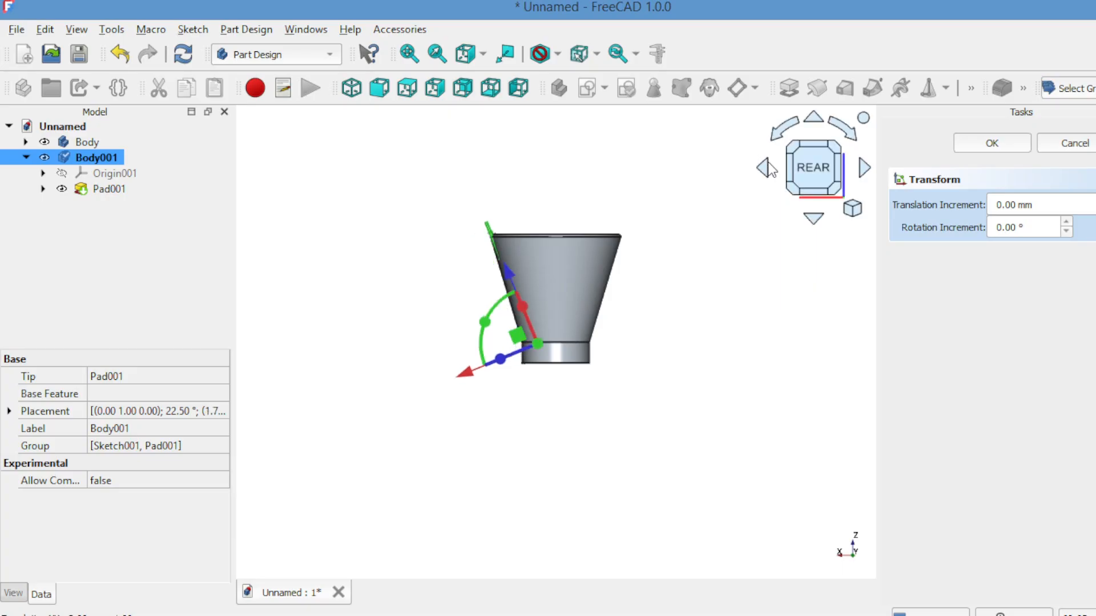
Step: Shift the tilted lug slightly upwards and outwards along the side wall so it stands further above the rim
{"action": "left_click", "coordinate": [764, 168]}
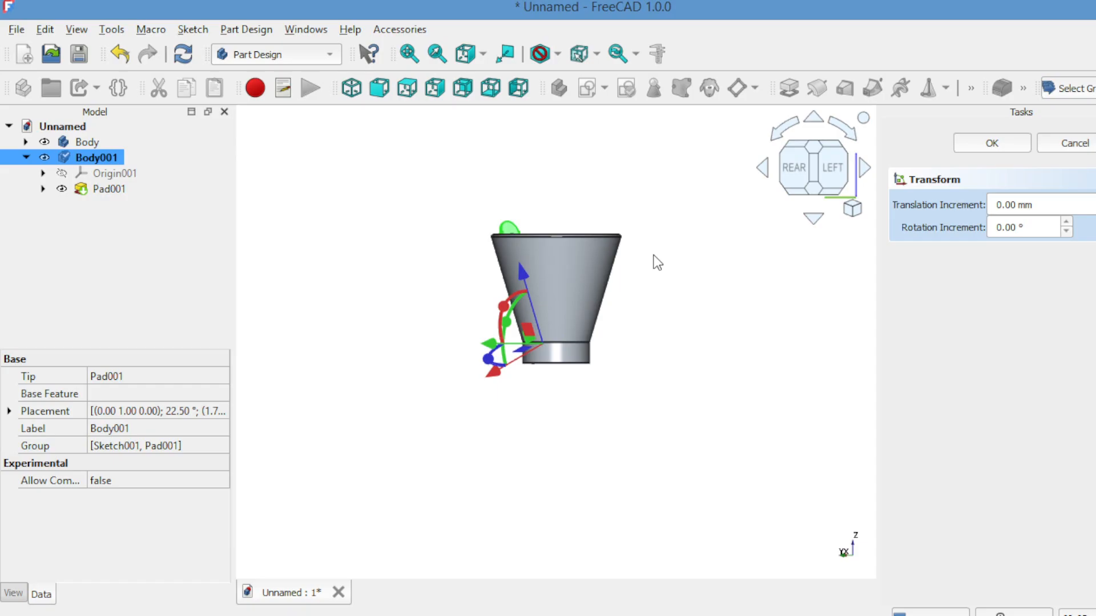
{"action": "left_click", "coordinate": [797, 167]}
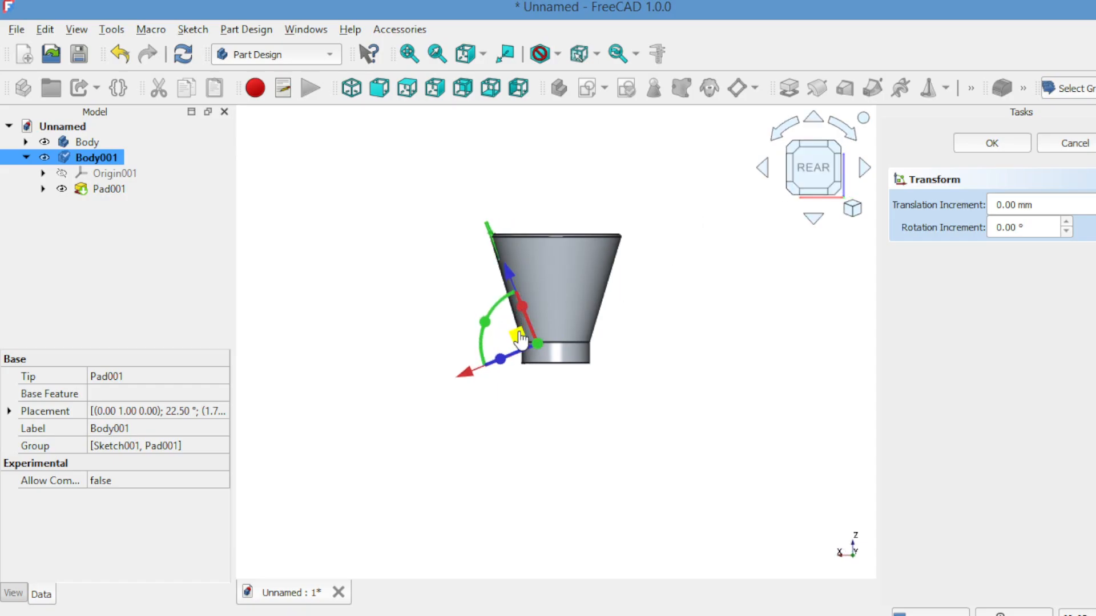
{"action": "left_click_drag", "start_coordinate": [519, 338], "coordinate": [517, 335]}
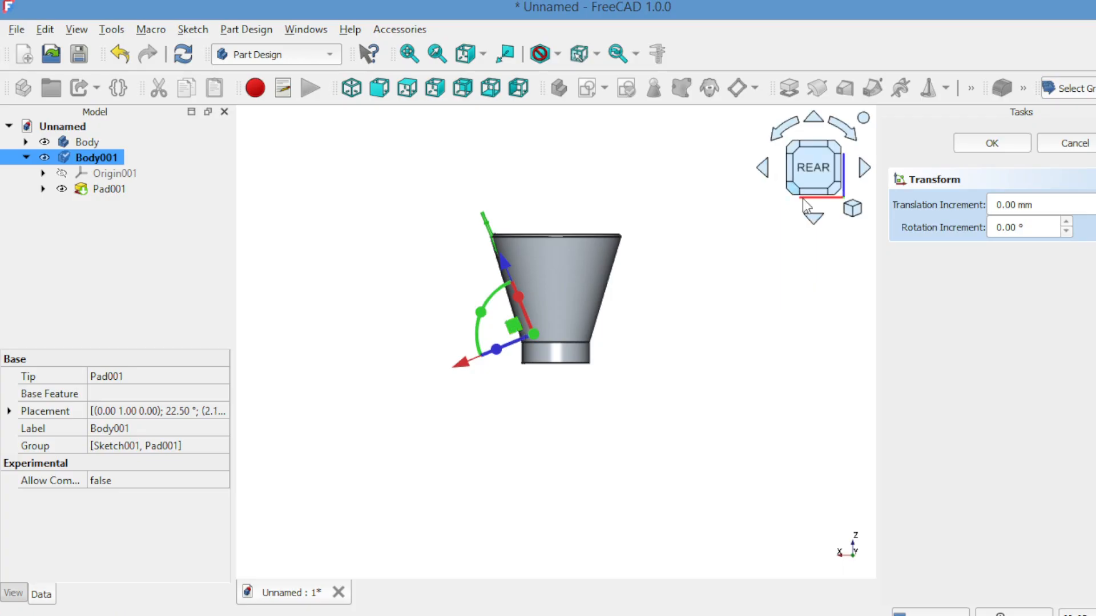
Step: Check the lug's position against the rim from above and around the bucket, and accept the transform
{"action": "left_click", "coordinate": [814, 217]}
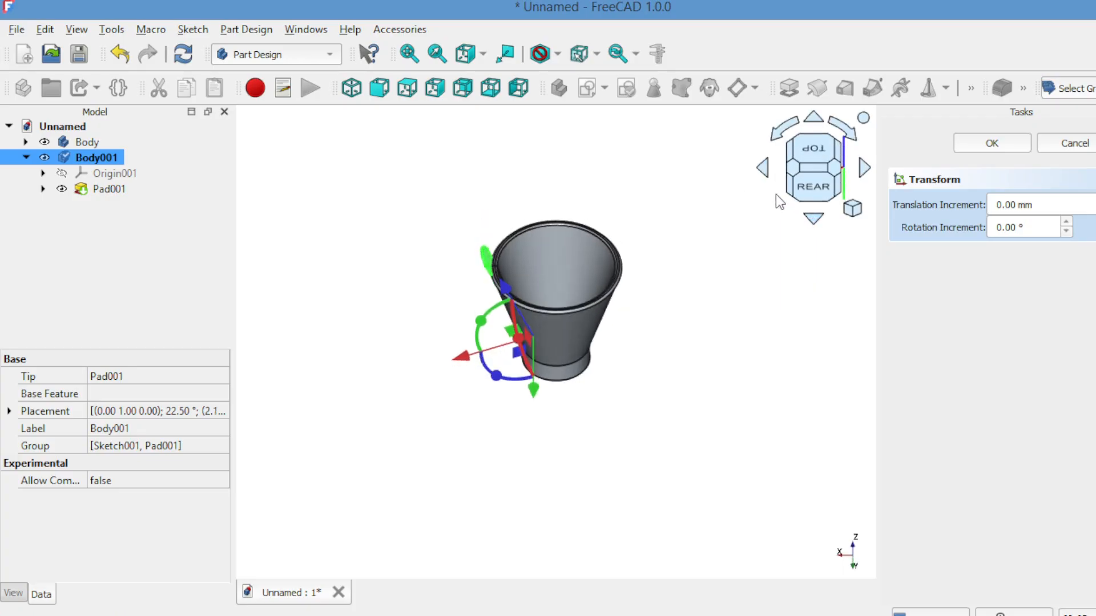
{"action": "left_click", "coordinate": [764, 170]}
{"action": "left_click", "coordinate": [765, 171]}
{"action": "left_click", "coordinate": [765, 170]}
{"action": "left_click", "coordinate": [766, 171]}
{"action": "left_click", "coordinate": [765, 171]}
{"action": "left_click", "coordinate": [766, 172]}
{"action": "left_click", "coordinate": [766, 172]}
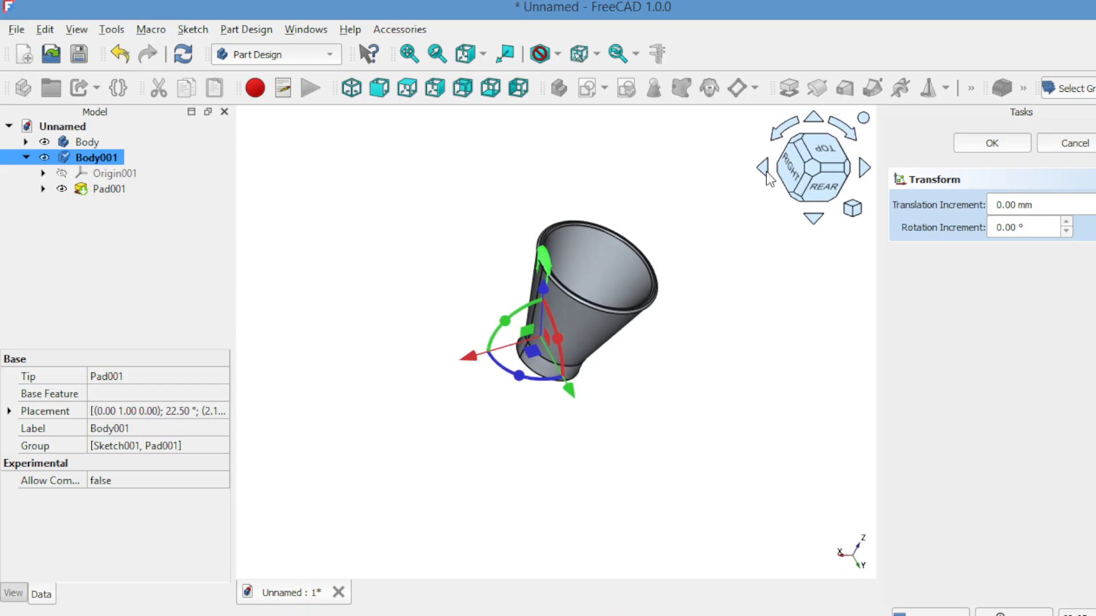
{"action": "left_click", "coordinate": [766, 172]}
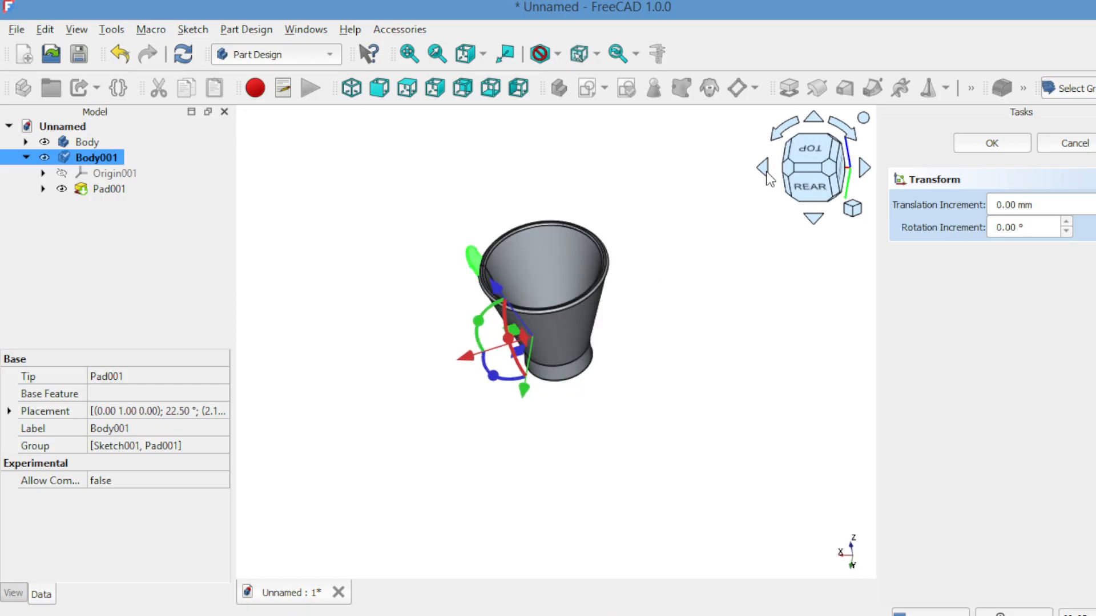
{"action": "left_click", "coordinate": [976, 142]}
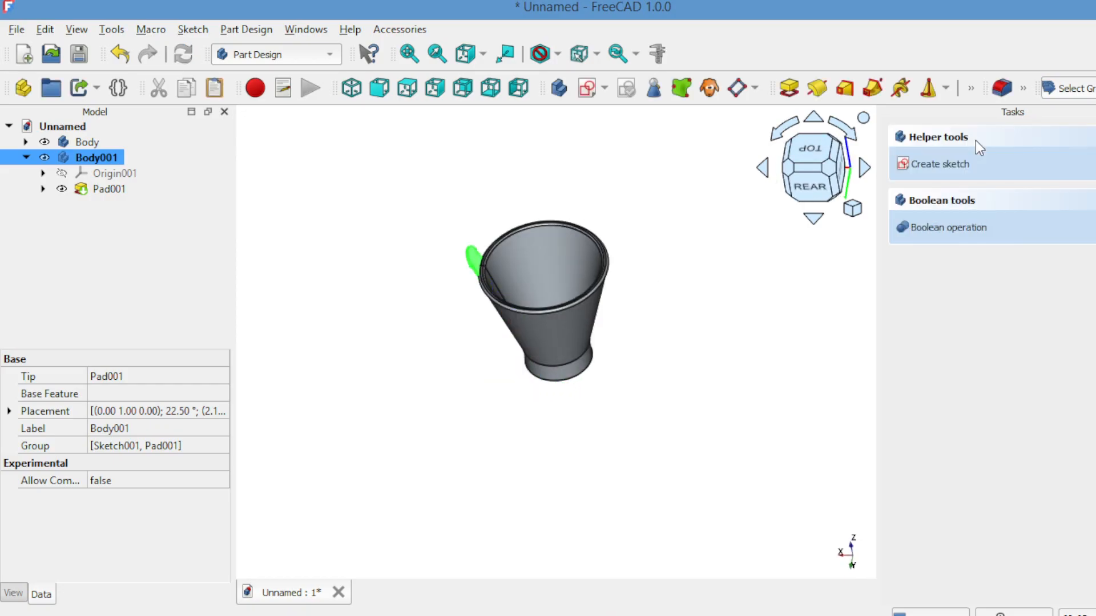
Step: Create a new body and start a sketch in it on the YZ base plane
{"action": "left_click", "coordinate": [809, 184]}
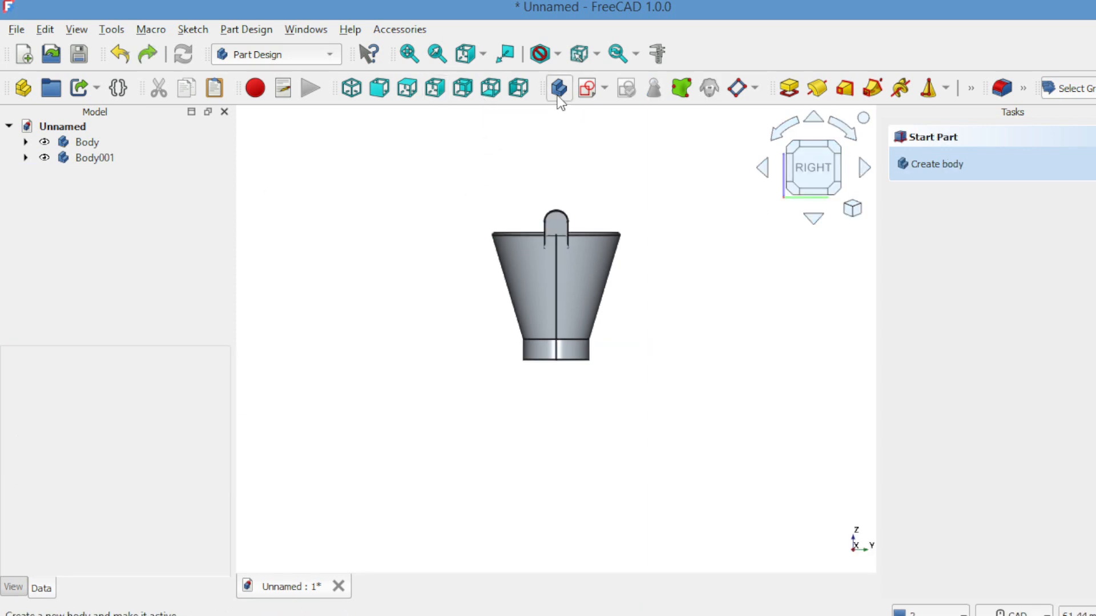
{"action": "left_click", "coordinate": [558, 89]}
{"action": "left_click", "coordinate": [586, 87]}
{"action": "left_click", "coordinate": [959, 233]}
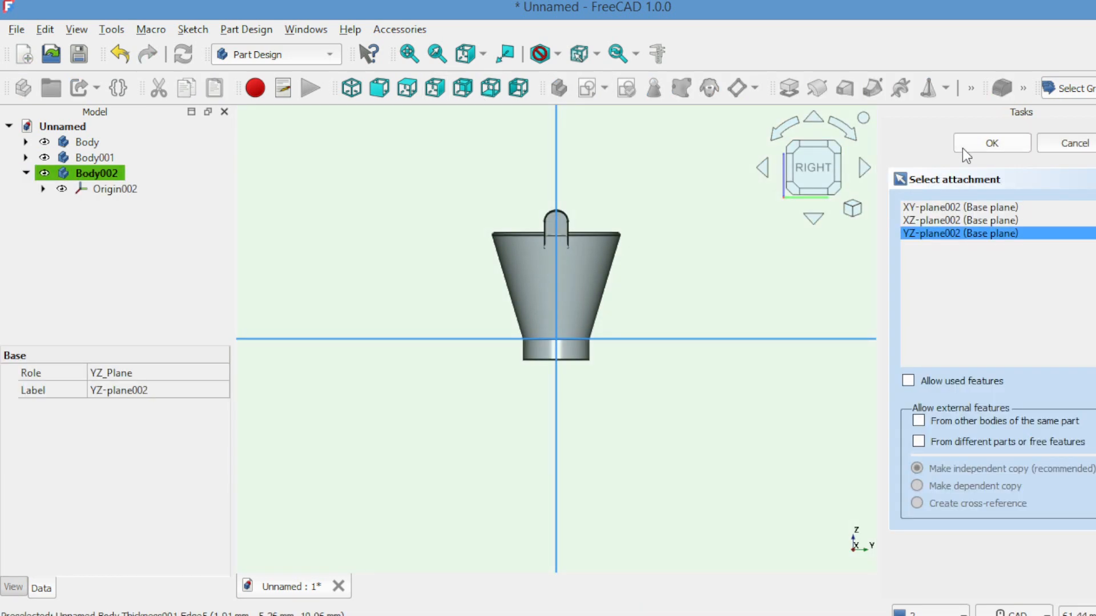
{"action": "left_click", "coordinate": [964, 144]}
Step: Sketch a circle of about 0.5 mm radius centred on the vertical axis inside the lug's rounded head, and close the sketch
{"action": "left_click", "coordinate": [827, 89]}
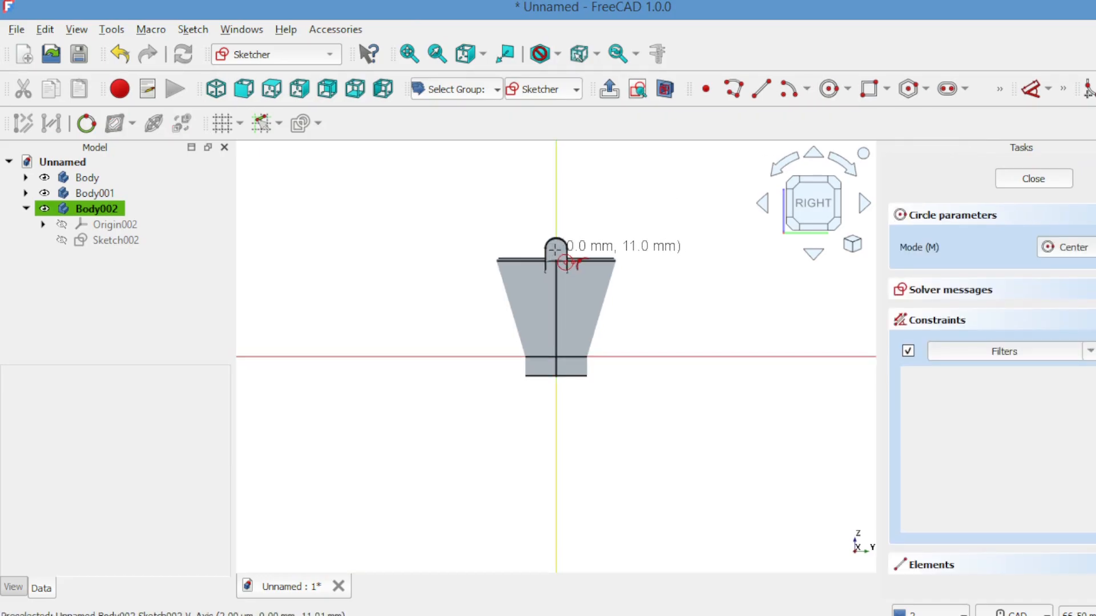
{"action": "scroll", "coordinate": [555, 249], "scroll_direction": "up", "scroll_amount": 3}
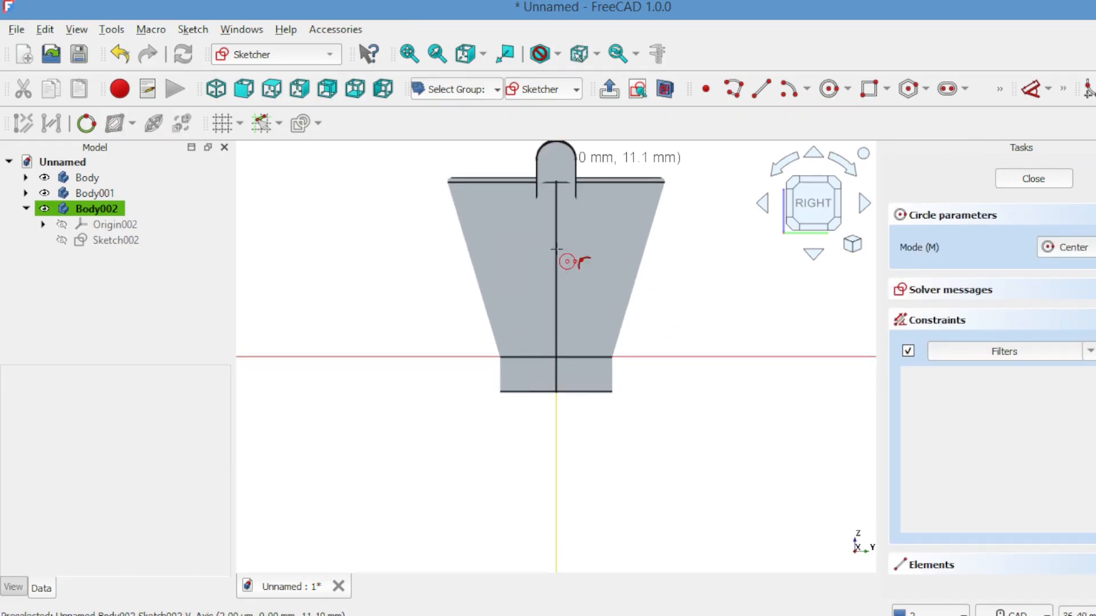
{"action": "scroll", "coordinate": [555, 249], "scroll_direction": "up", "scroll_amount": 2}
{"action": "left_click", "coordinate": [556, 244]}
{"action": "left_click", "coordinate": [566, 246]}
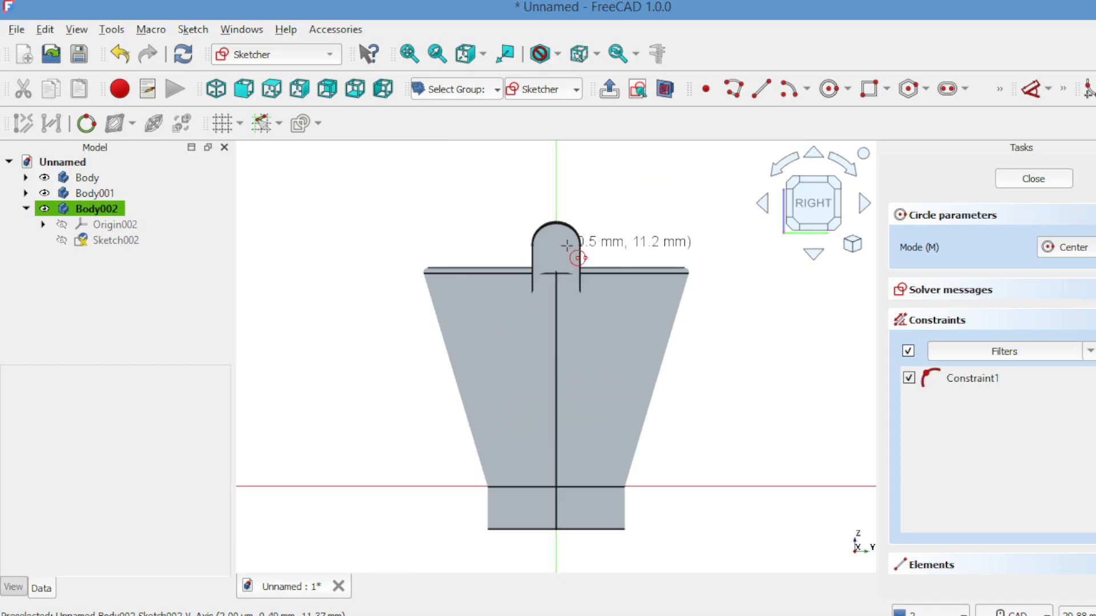
{"action": "left_click", "coordinate": [1009, 178]}
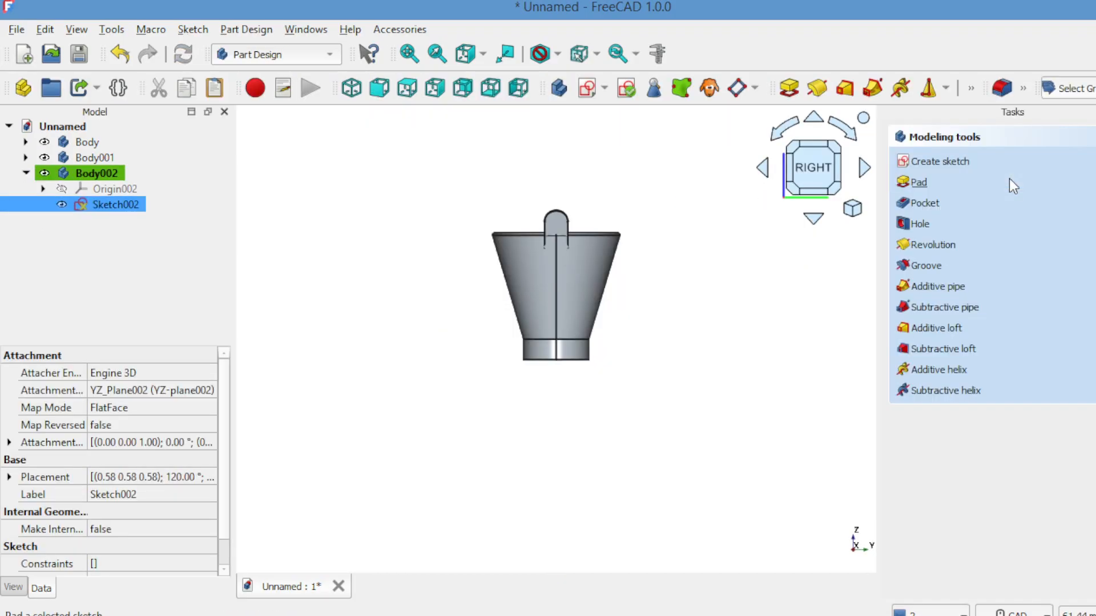
Step: Pad the circle sketch to a length of 4 mm to form a small pin
{"action": "left_click", "coordinate": [913, 181]}
{"action": "left_click", "coordinate": [762, 169]}
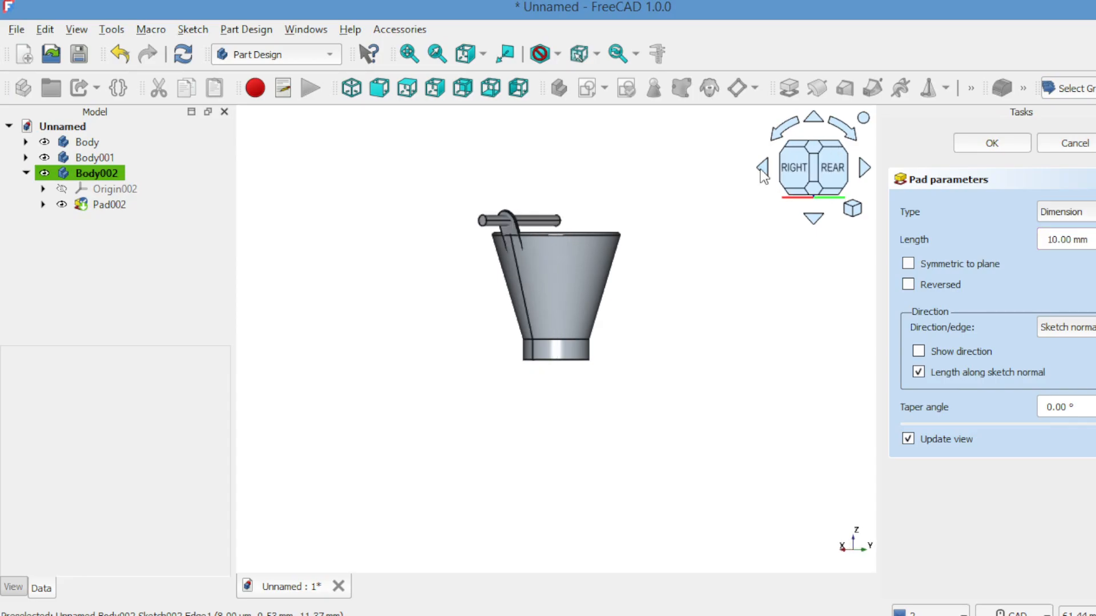
{"action": "scroll", "coordinate": [1094, 242], "scroll_direction": "down", "scroll_amount": 3}
{"action": "scroll", "coordinate": [1094, 242], "scroll_direction": "down", "scroll_amount": 1}
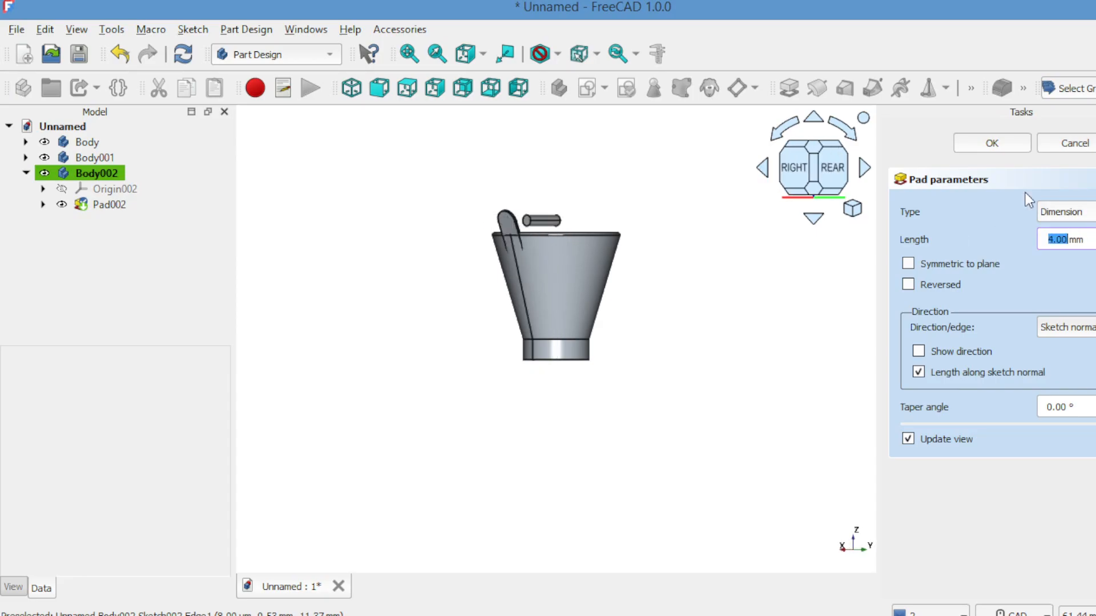
{"action": "left_click", "coordinate": [993, 144]}
Step: Transform the pin body, moving it 5 mm along the X axis so it passes through the tilted lug
{"action": "left_click", "coordinate": [838, 166]}
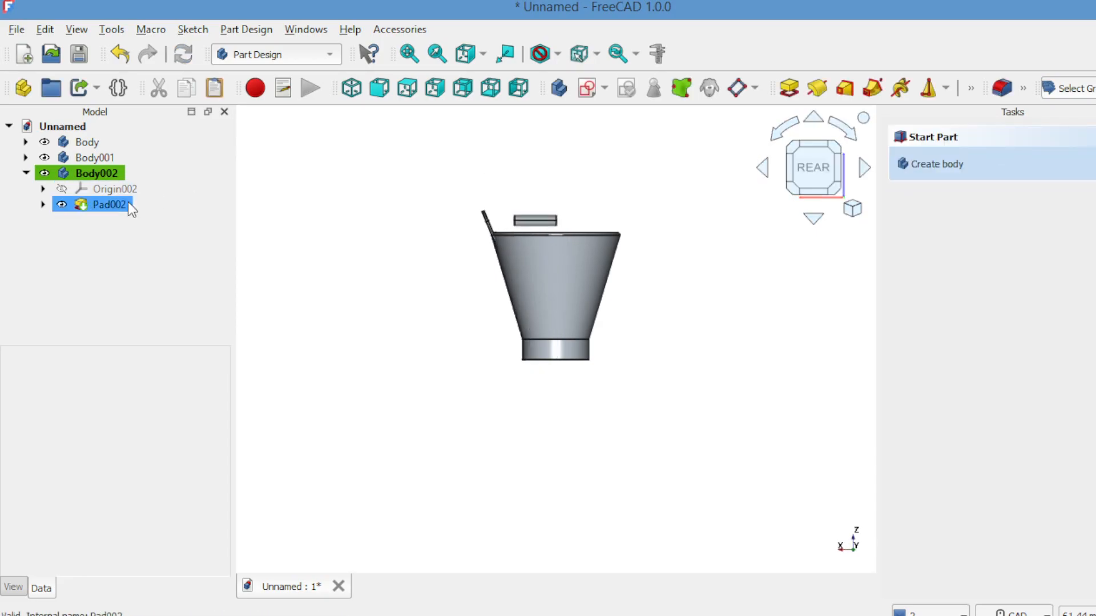
{"action": "left_click", "coordinate": [102, 174]}
{"action": "right_click", "coordinate": [307, 219]}
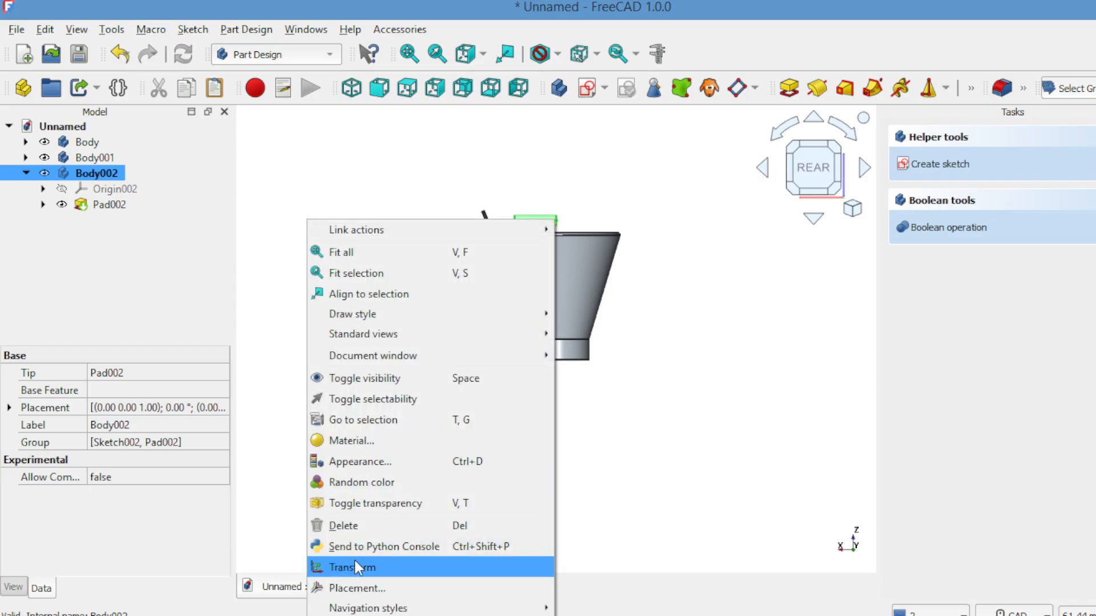
{"action": "left_click", "coordinate": [360, 567]}
{"action": "left_click_drag", "start_coordinate": [479, 346], "coordinate": [427, 344]}
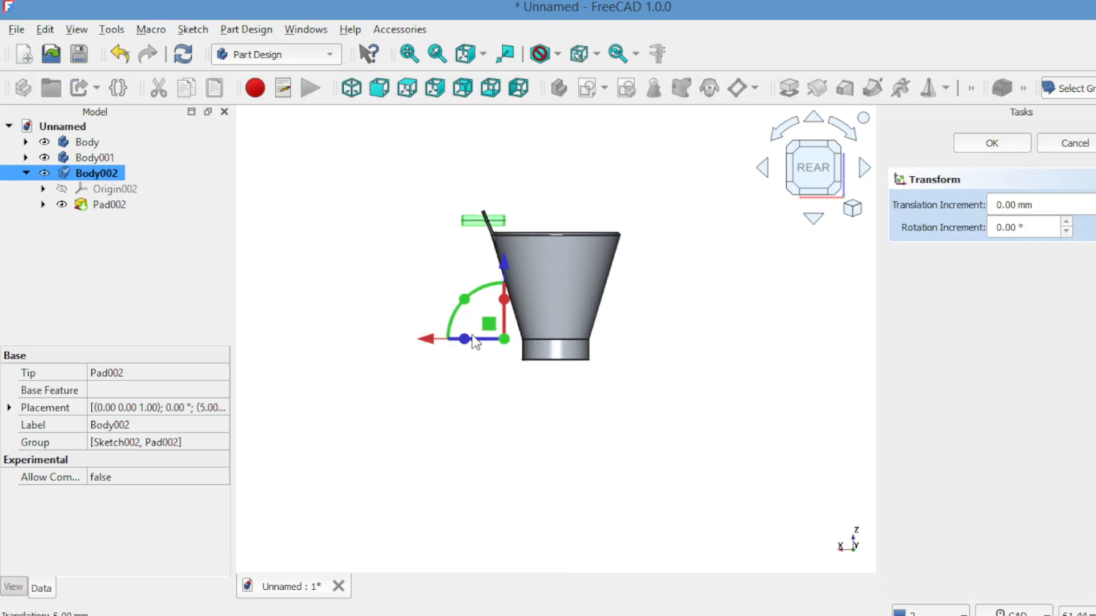
{"action": "left_click", "coordinate": [972, 142]}
{"action": "left_click", "coordinate": [797, 174]}
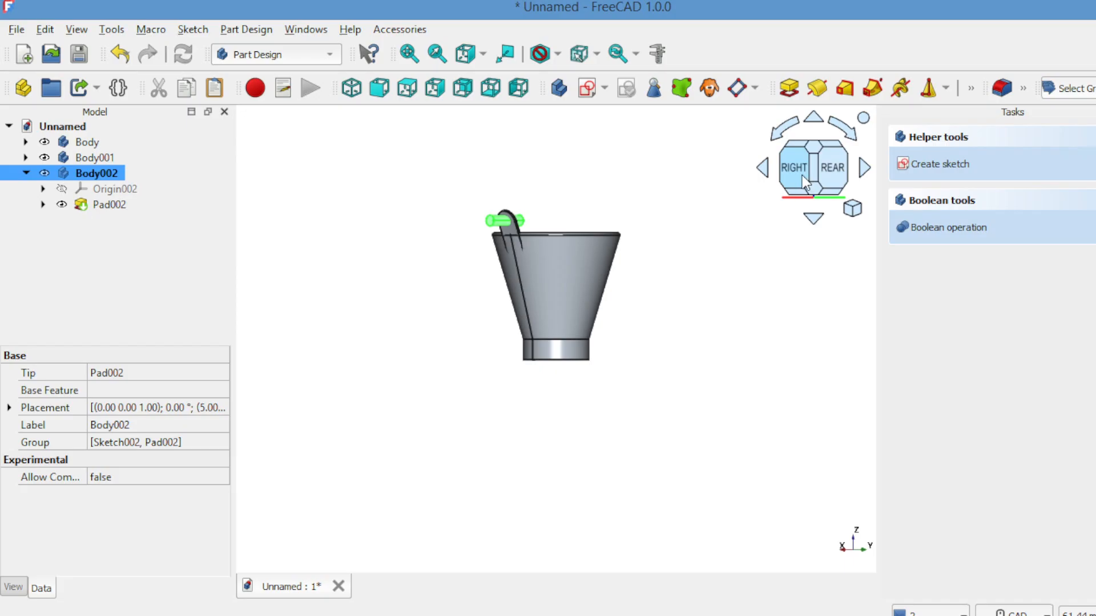
{"action": "left_click", "coordinate": [729, 254]}
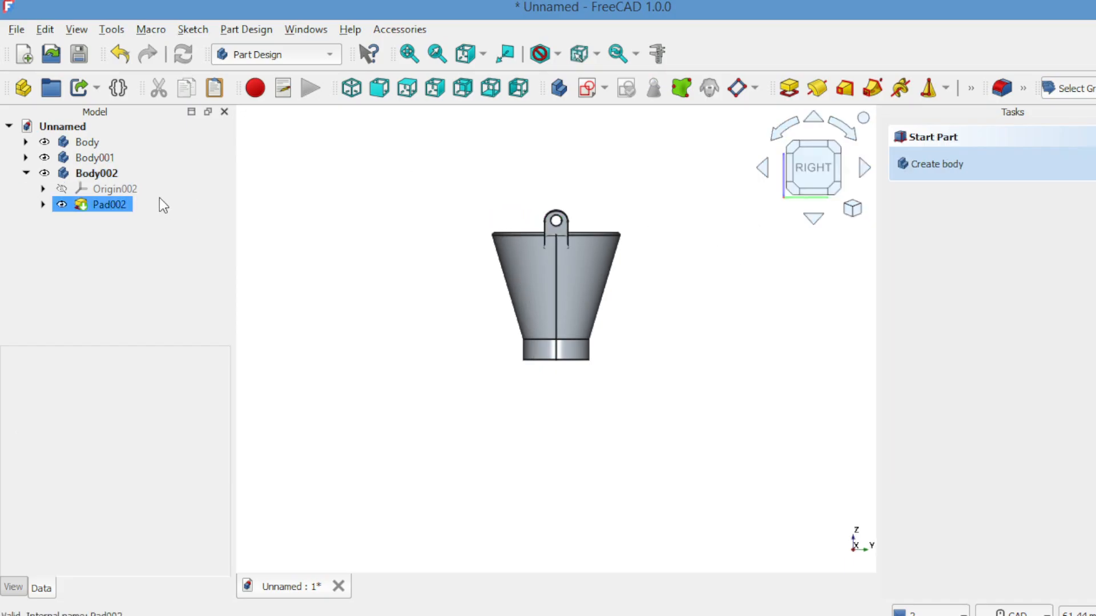
Step: Subtract the pin body from the lug body with a Part Boolean Cut, and check the lug's hole from an angle
{"action": "left_click", "coordinate": [109, 162]}
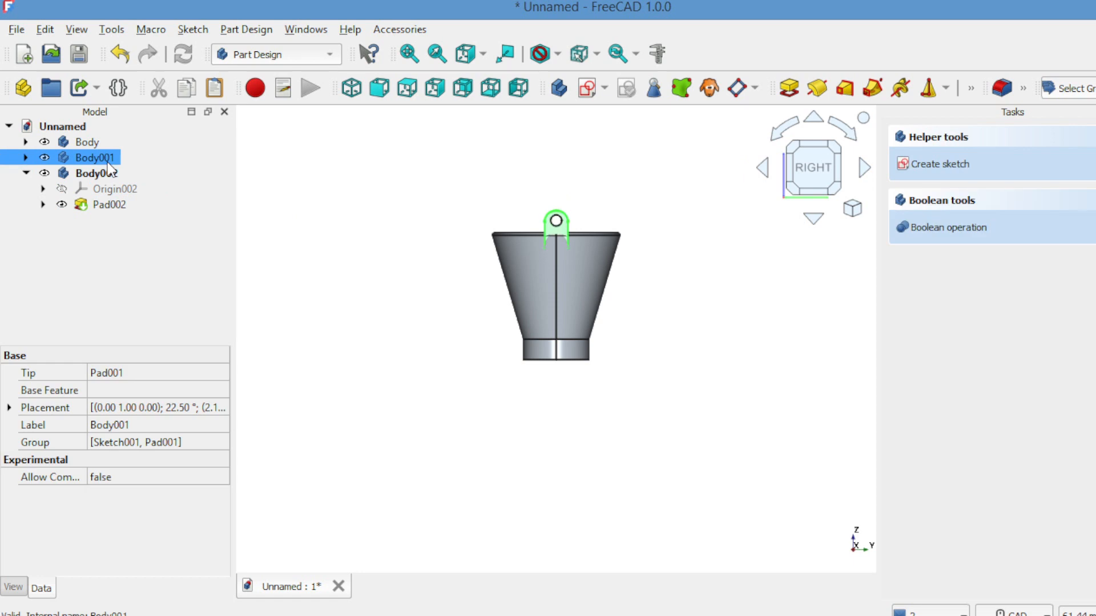
{"action": "left_click", "coordinate": [110, 171], "text": "ctrl"}
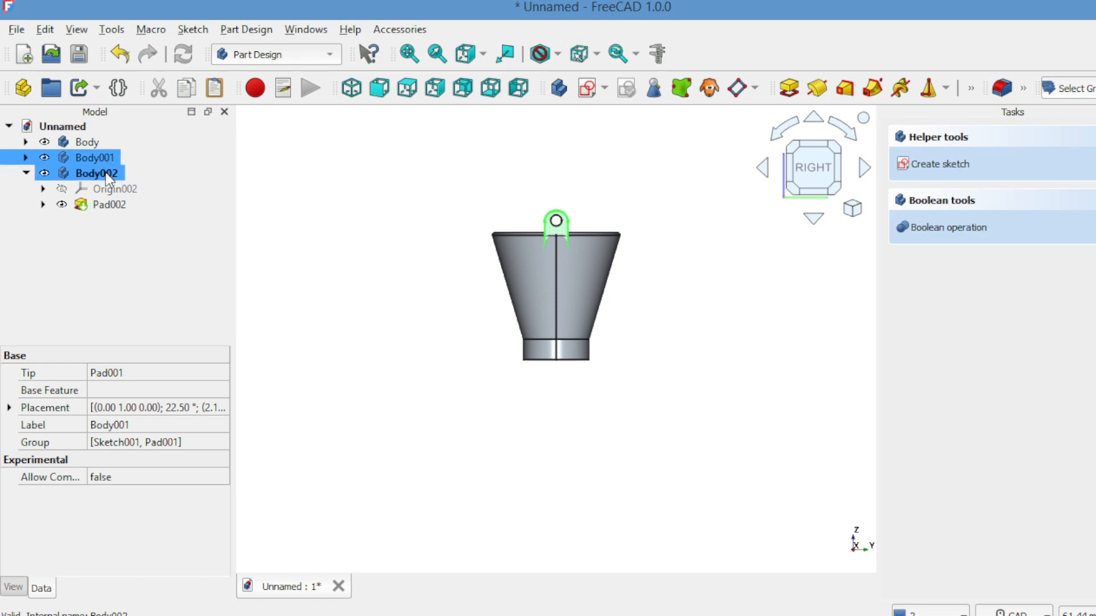
{"action": "left_click", "coordinate": [267, 55]}
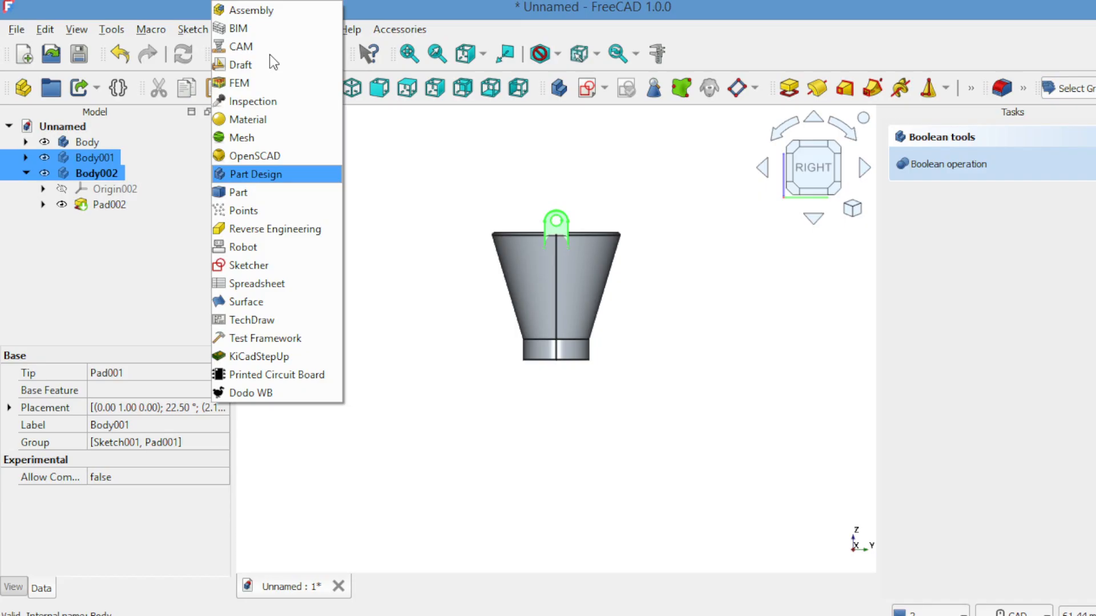
{"action": "left_click", "coordinate": [256, 188]}
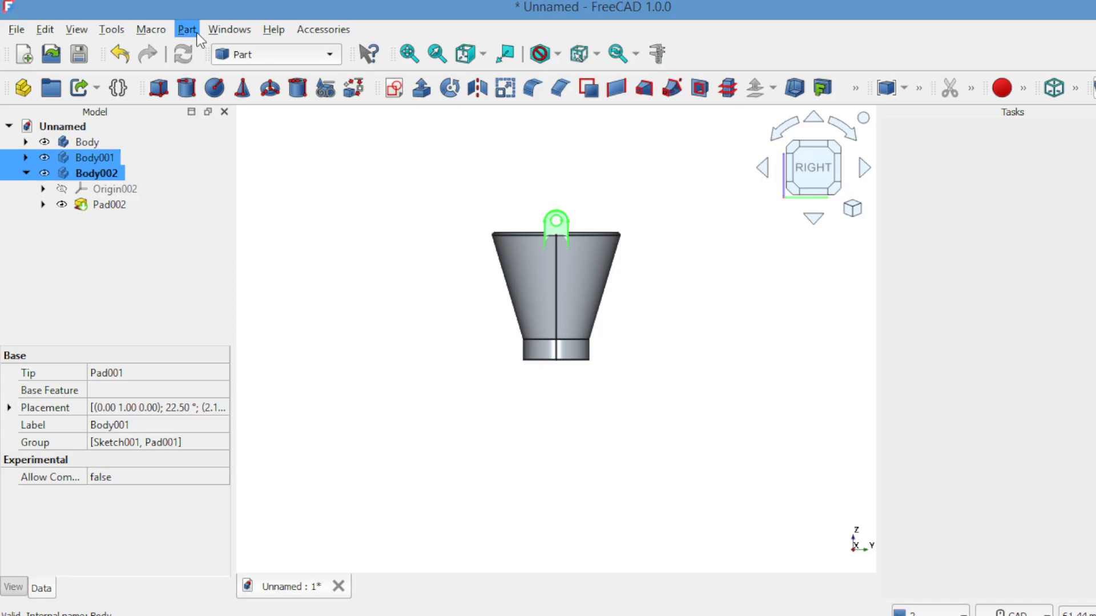
{"action": "left_click", "coordinate": [195, 32]}
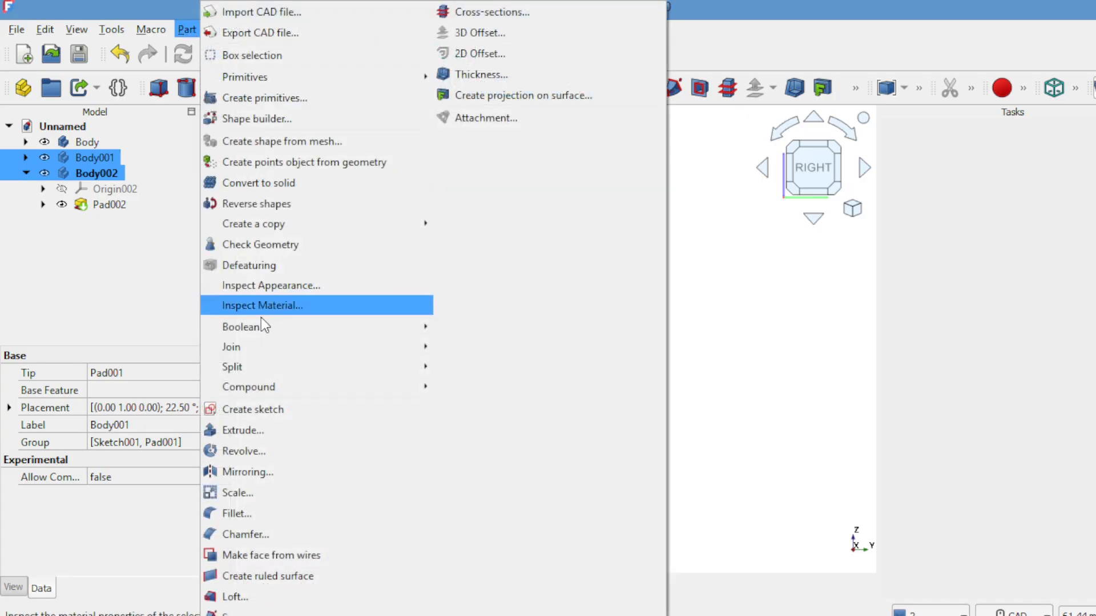
{"action": "mouse_move", "coordinate": [271, 330]}
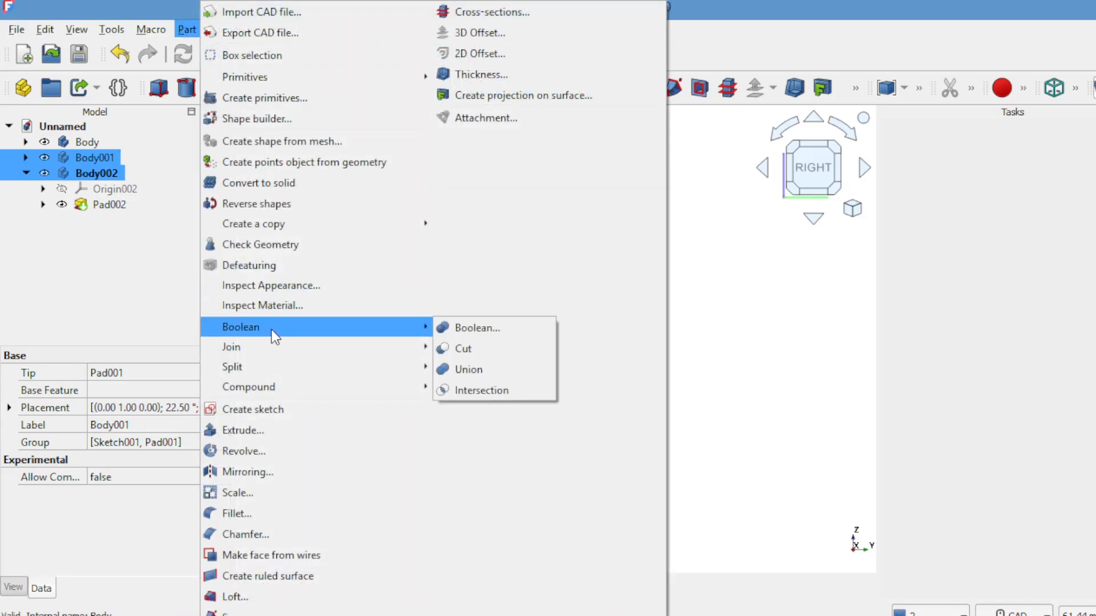
{"action": "left_click", "coordinate": [455, 349]}
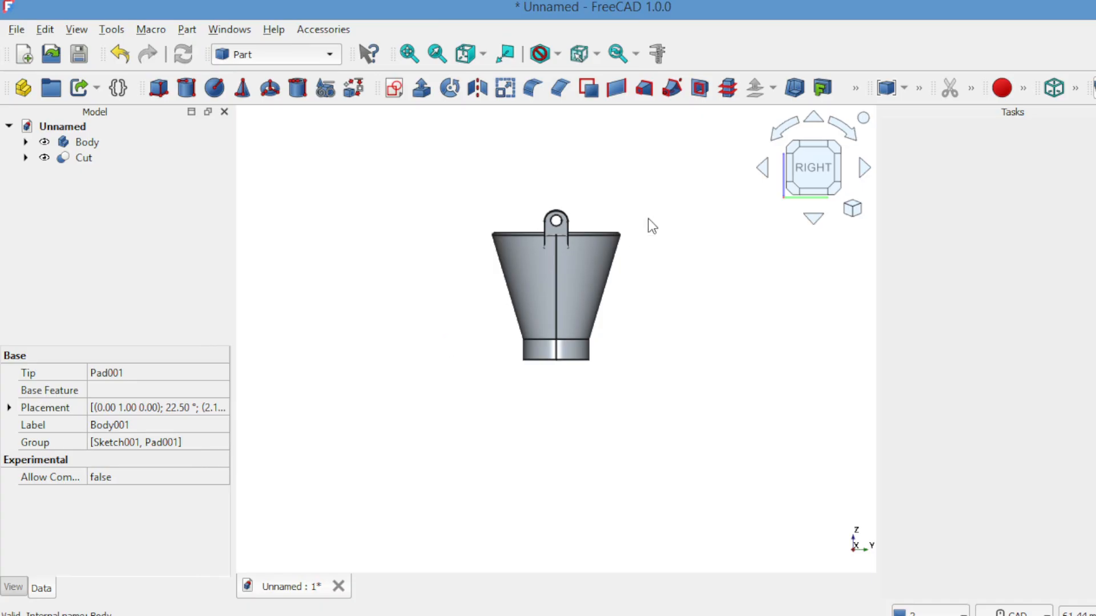
{"action": "left_click", "coordinate": [760, 169]}
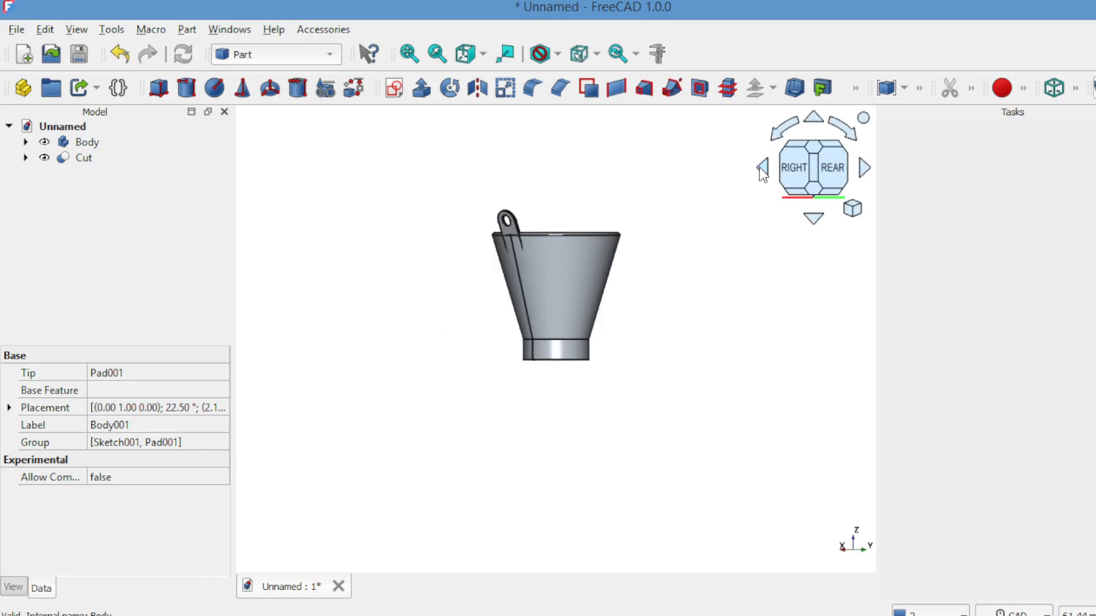
{"action": "scroll", "coordinate": [759, 167], "scroll_direction": "up", "scroll_amount": 2}
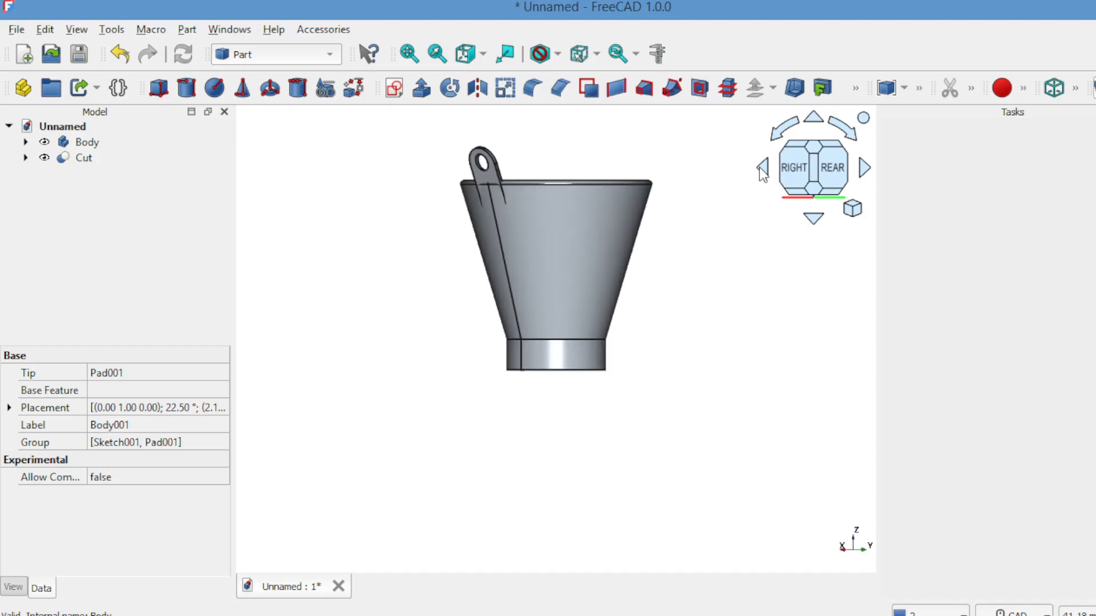
{"action": "key", "text": "Down"}
{"action": "key", "text": "Down"}
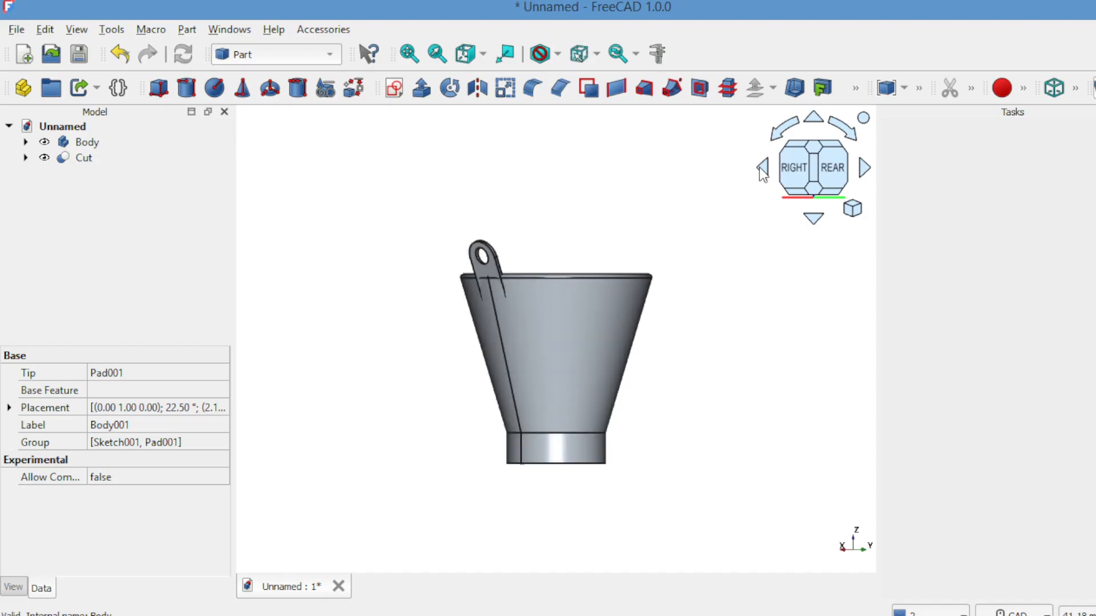
{"action": "left_click", "coordinate": [866, 169]}
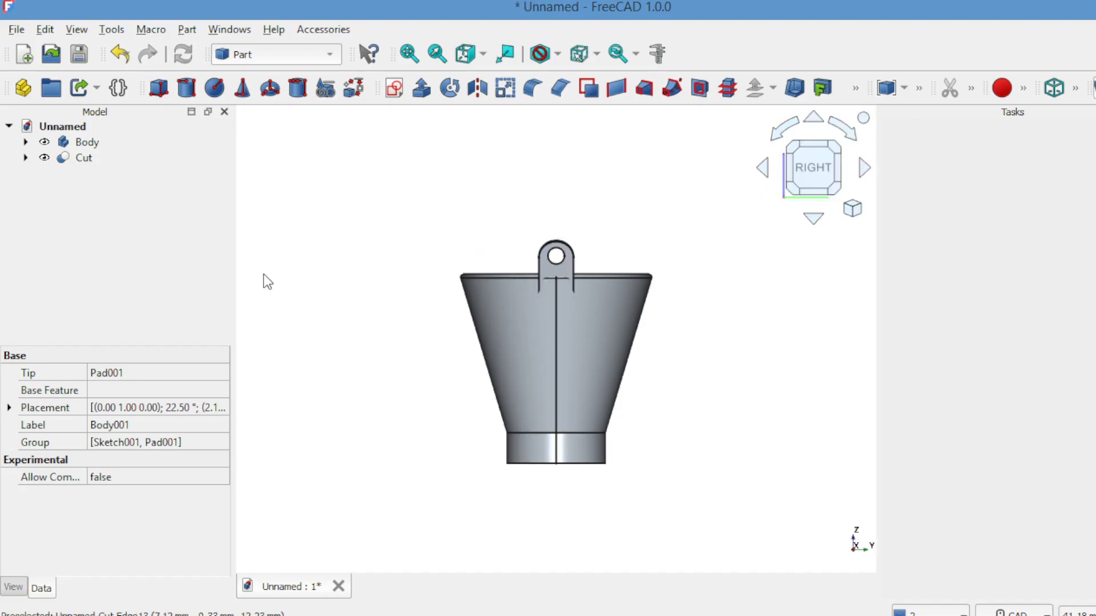
Step: Create a Draft polar array of the cut lug with two elements over 360° and the centre of rotation reset
{"action": "left_click", "coordinate": [81, 157]}
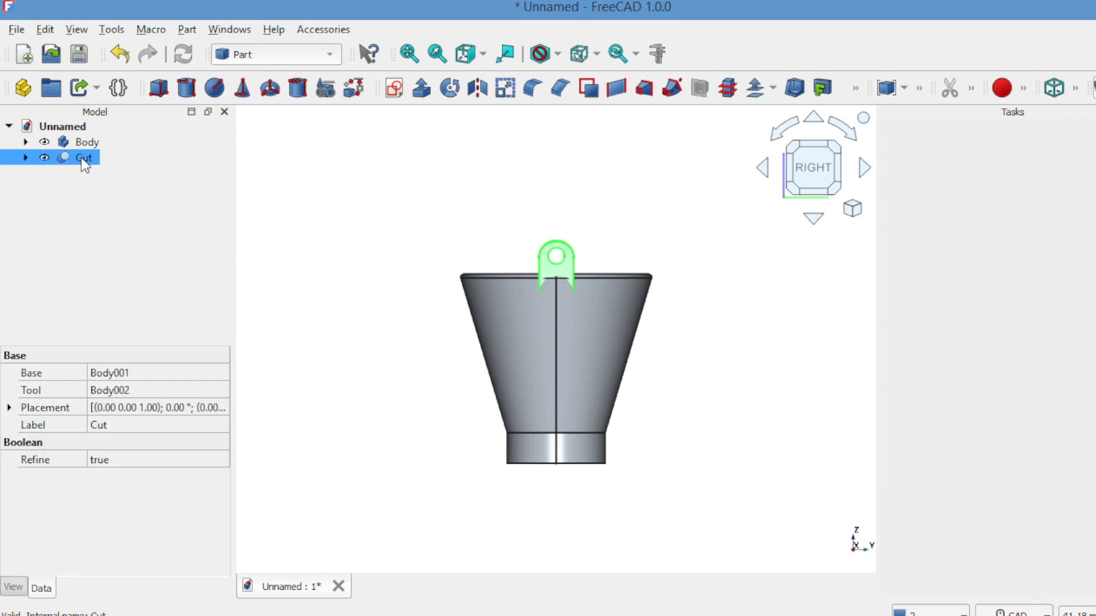
{"action": "left_click", "coordinate": [289, 54]}
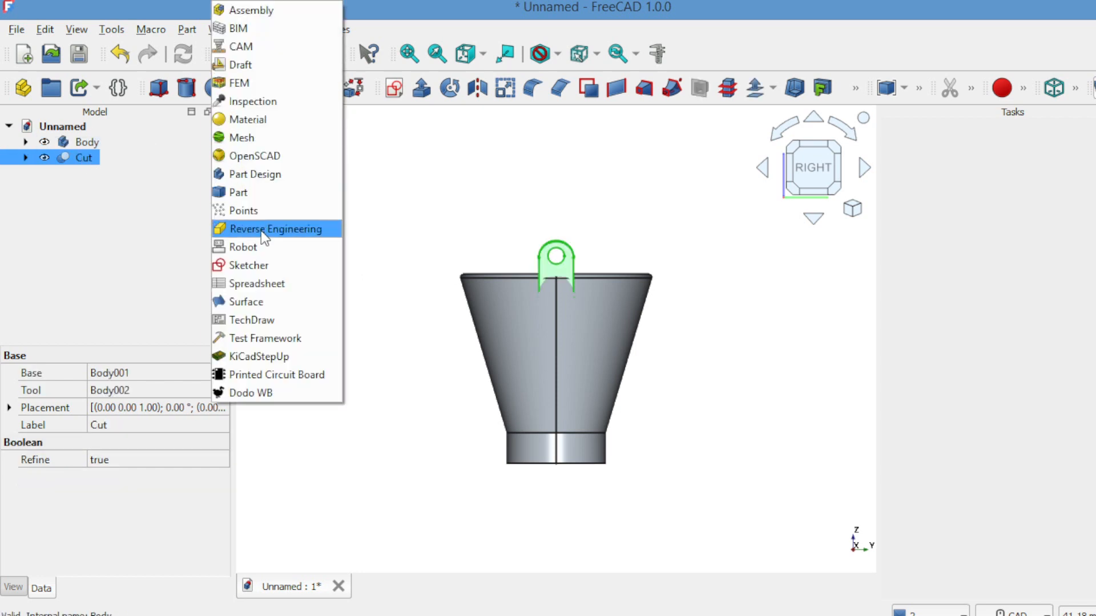
{"action": "left_click", "coordinate": [245, 65]}
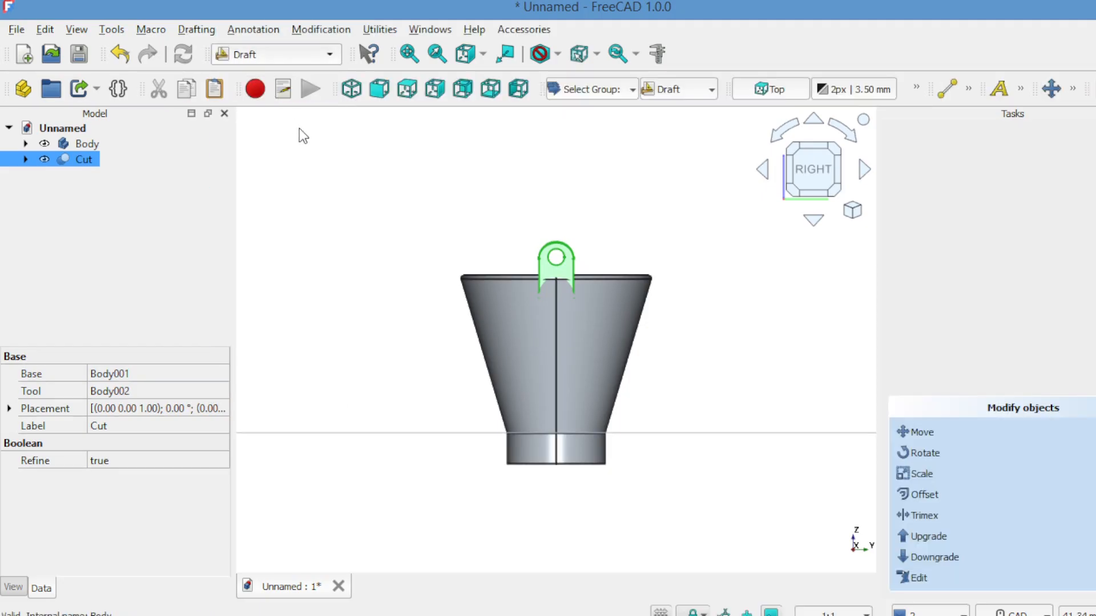
{"action": "left_click", "coordinate": [315, 36]}
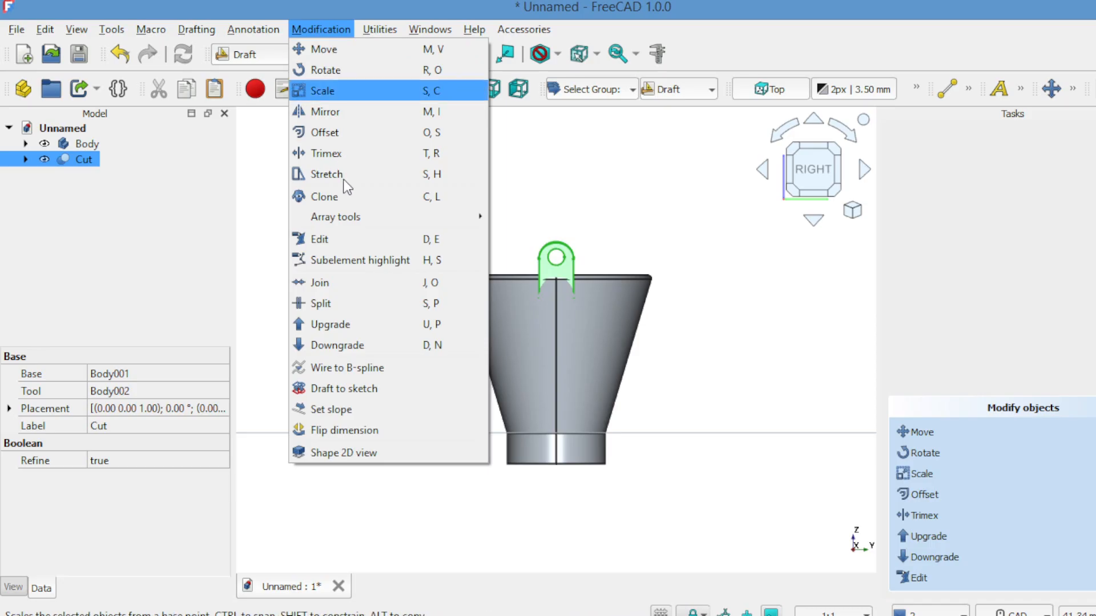
{"action": "mouse_move", "coordinate": [392, 217]}
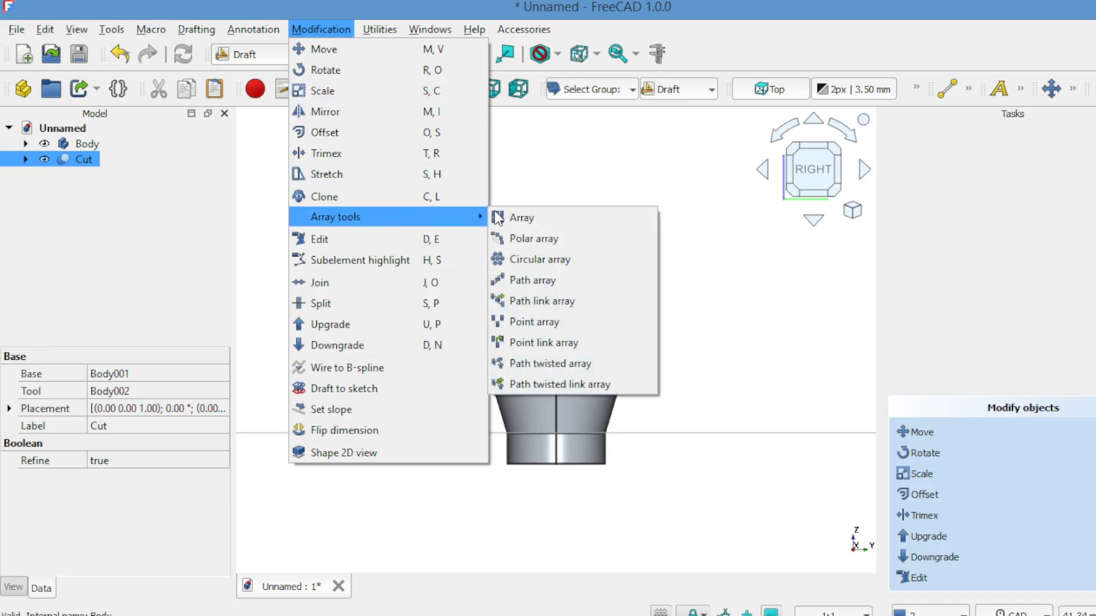
{"action": "left_click", "coordinate": [515, 237]}
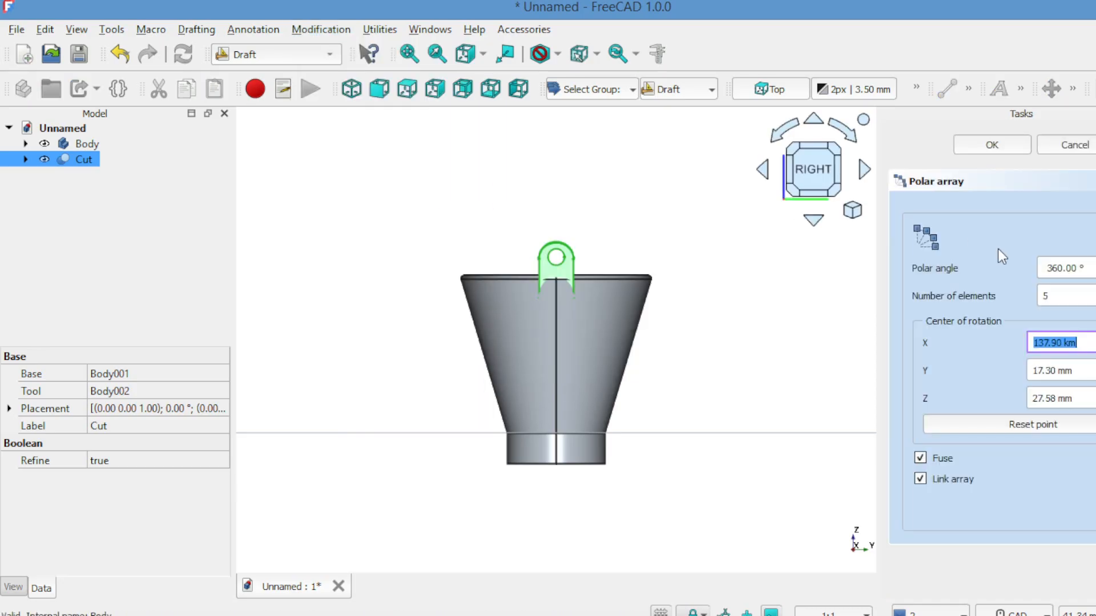
{"action": "left_click", "coordinate": [1095, 300]}
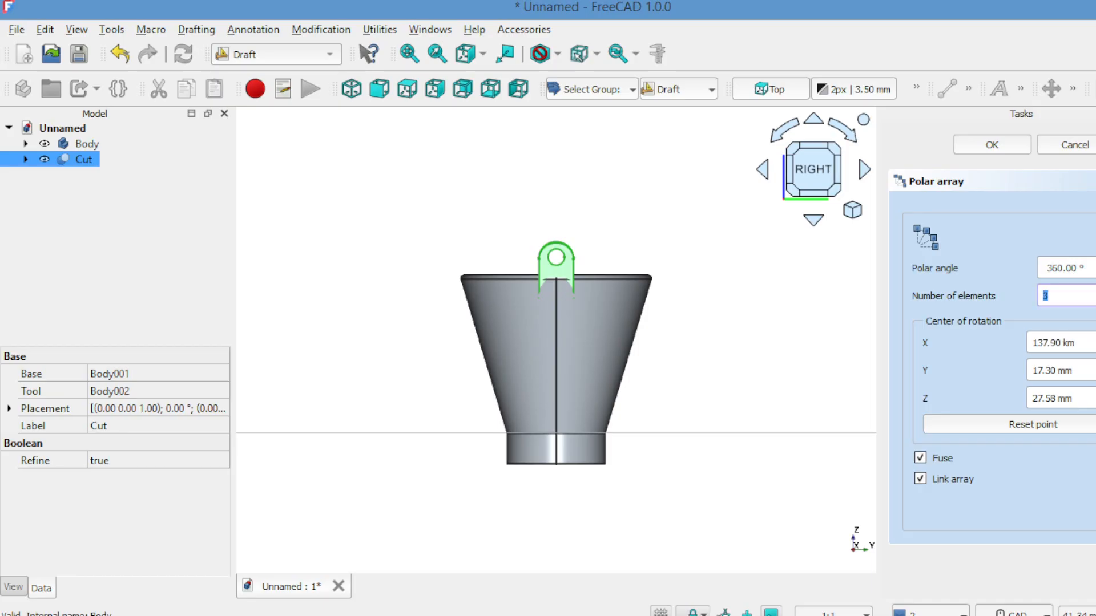
{"action": "left_click", "coordinate": [1053, 422]}
{"action": "left_click", "coordinate": [991, 148]}
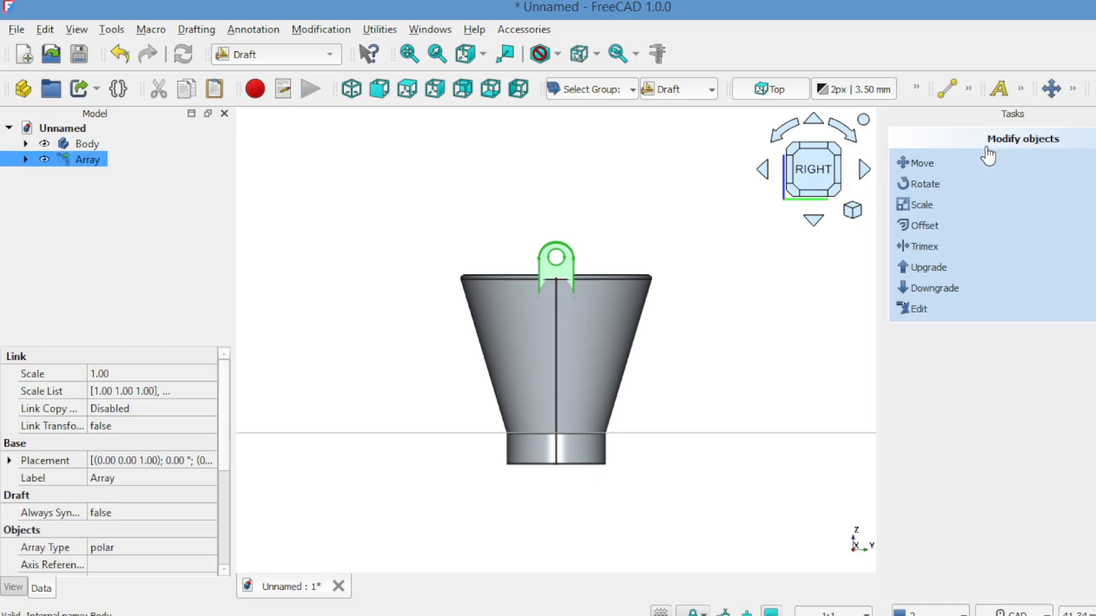
Step: Check both lugs on the bucket rim from an angled side view, and switch to the Part Design workbench
{"action": "left_click", "coordinate": [763, 171]}
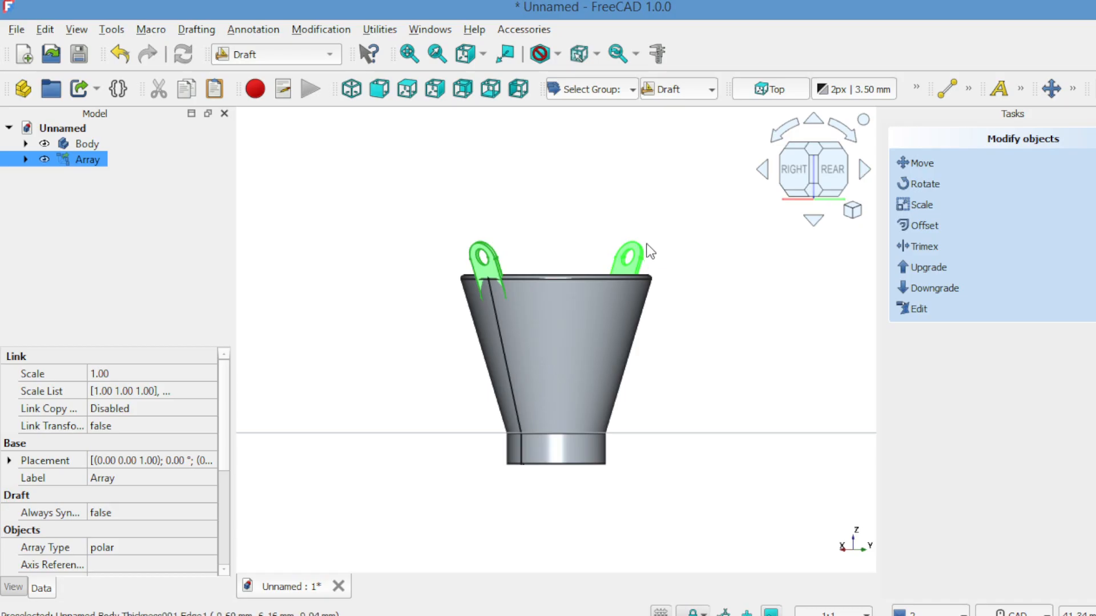
{"action": "left_click", "coordinate": [566, 235]}
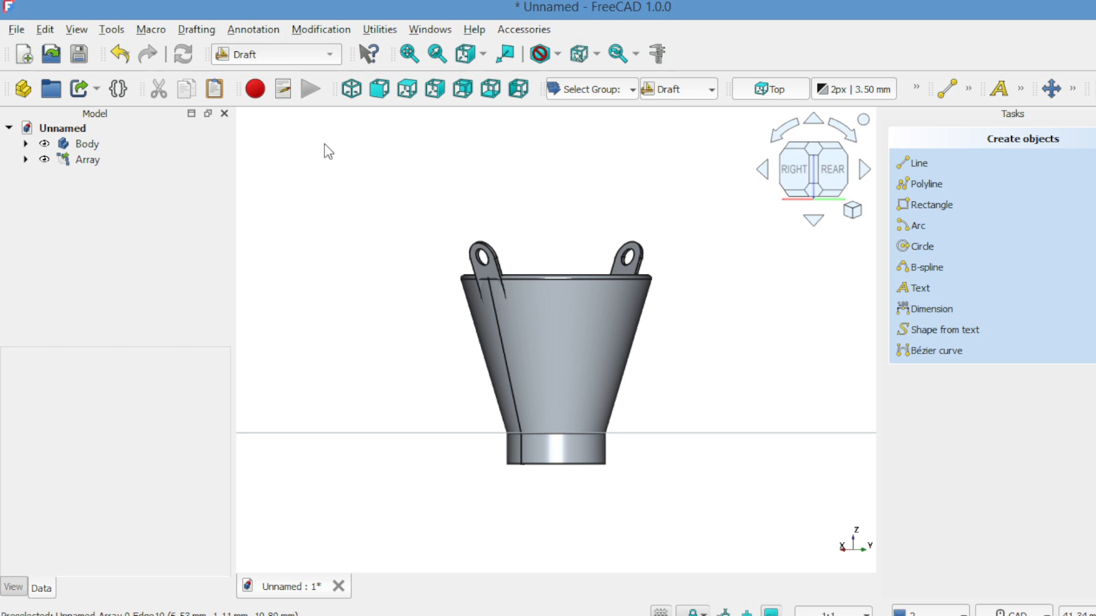
{"action": "left_click", "coordinate": [317, 51]}
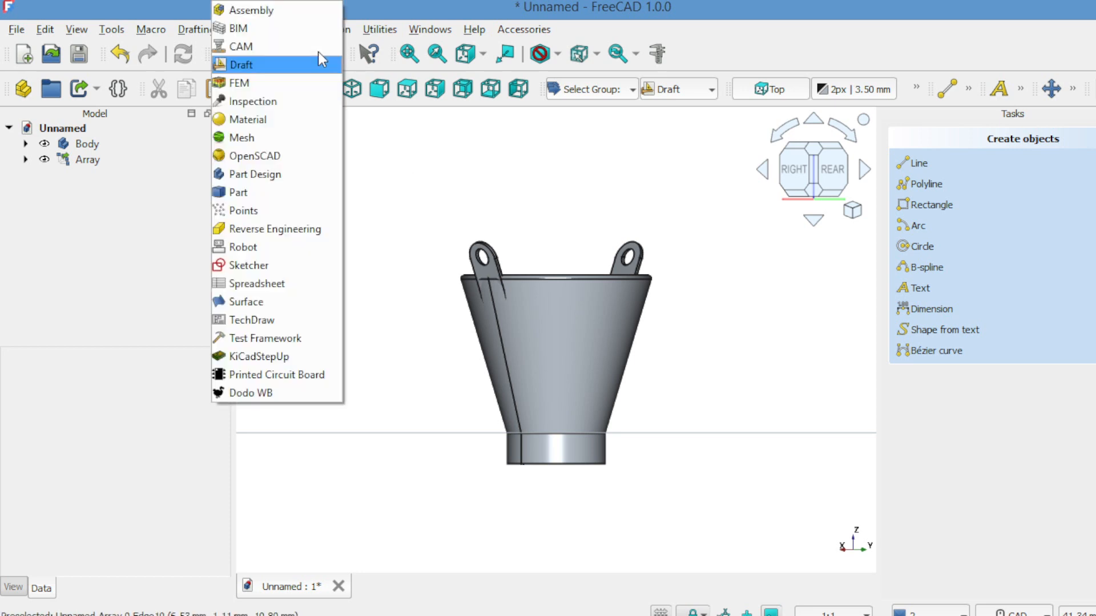
{"action": "left_click", "coordinate": [279, 176]}
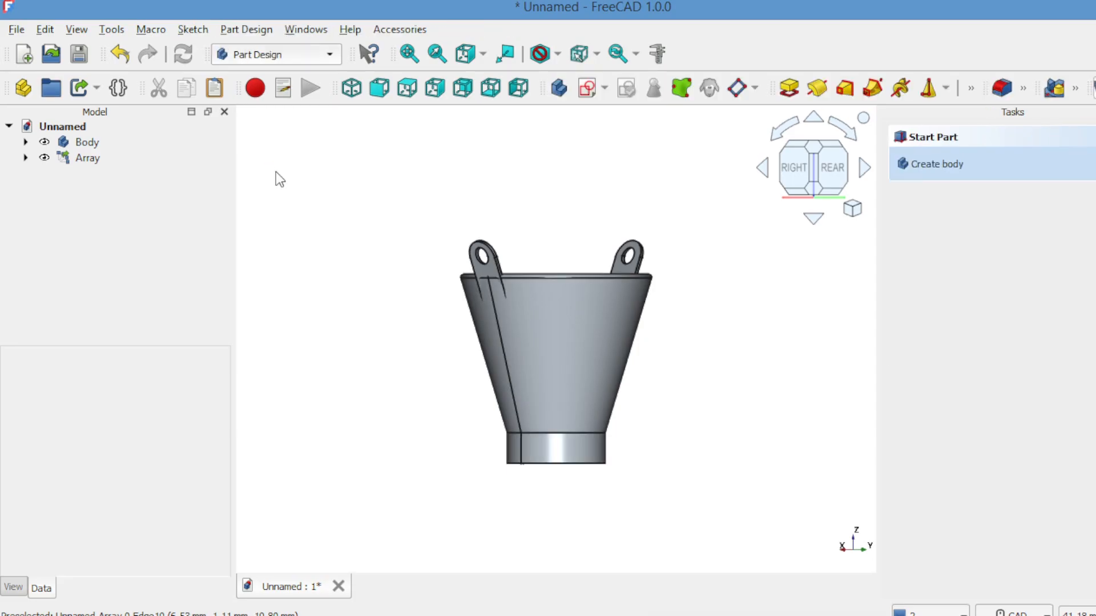
Step: Start a new sketch on the XY-plane in the Sketcher workbench
{"action": "left_click", "coordinate": [379, 88]}
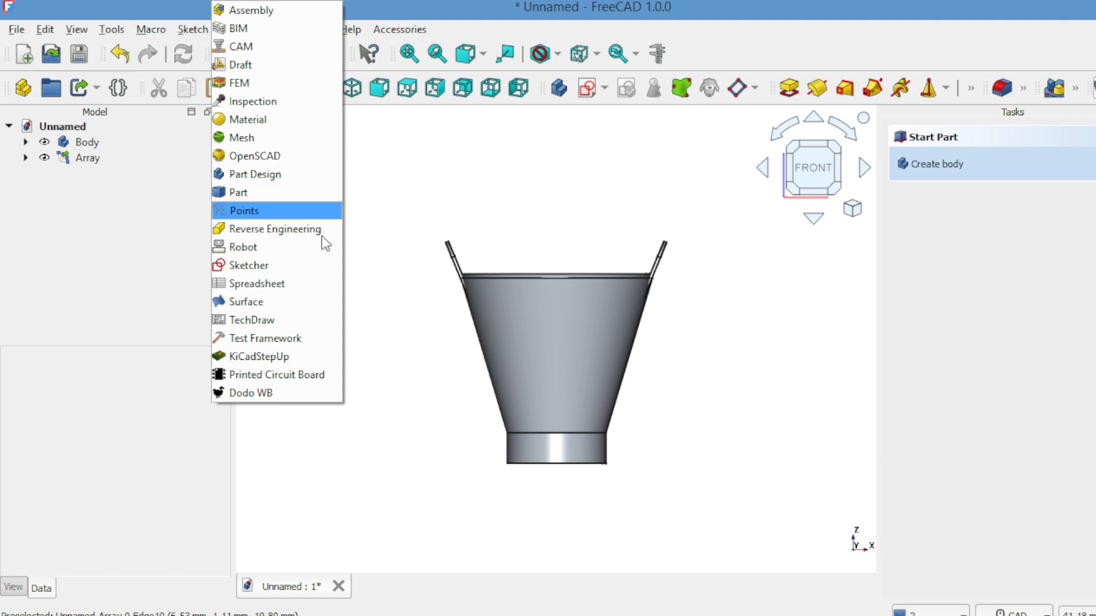
{"action": "left_click", "coordinate": [312, 267]}
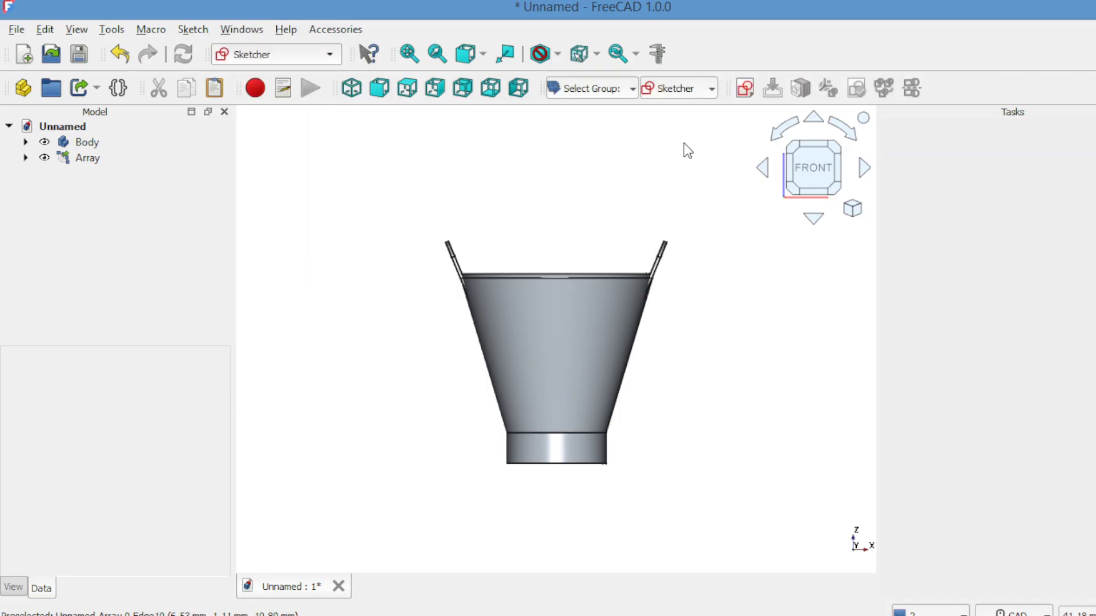
{"action": "left_click", "coordinate": [743, 89]}
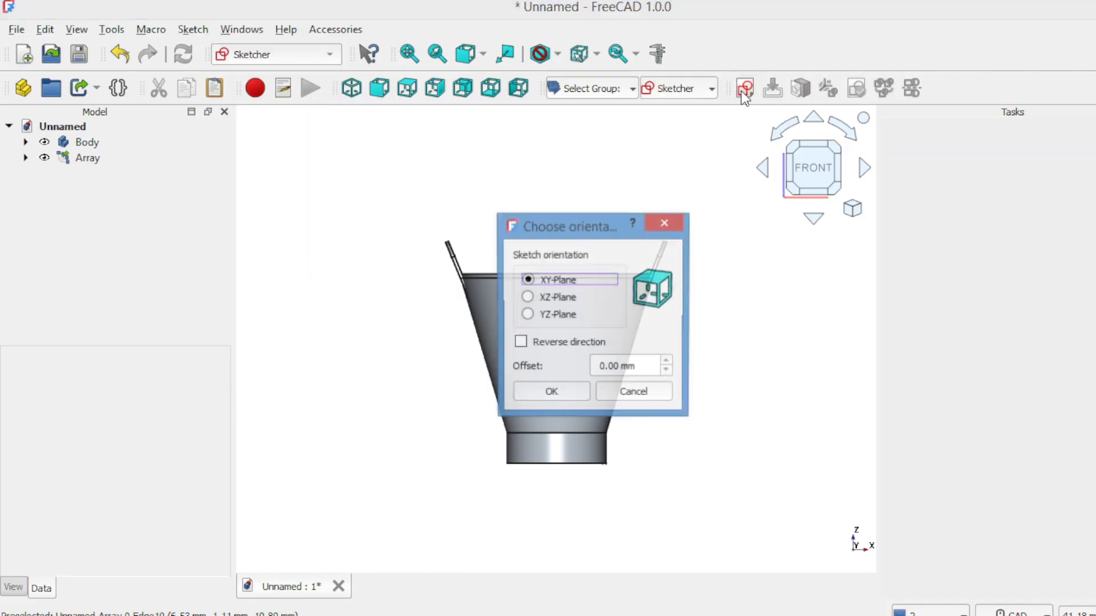
{"action": "left_click", "coordinate": [550, 393]}
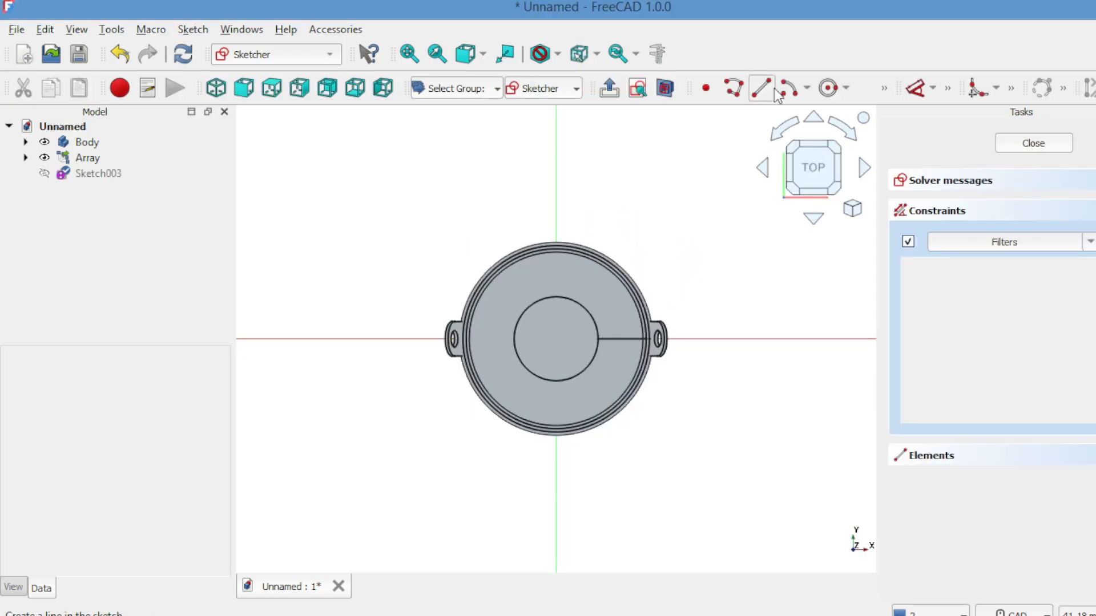
Step: Sketch a circle about 0.45 mm in diameter on the negative X axis just outside the lug, and close the sketch
{"action": "left_click", "coordinate": [822, 90]}
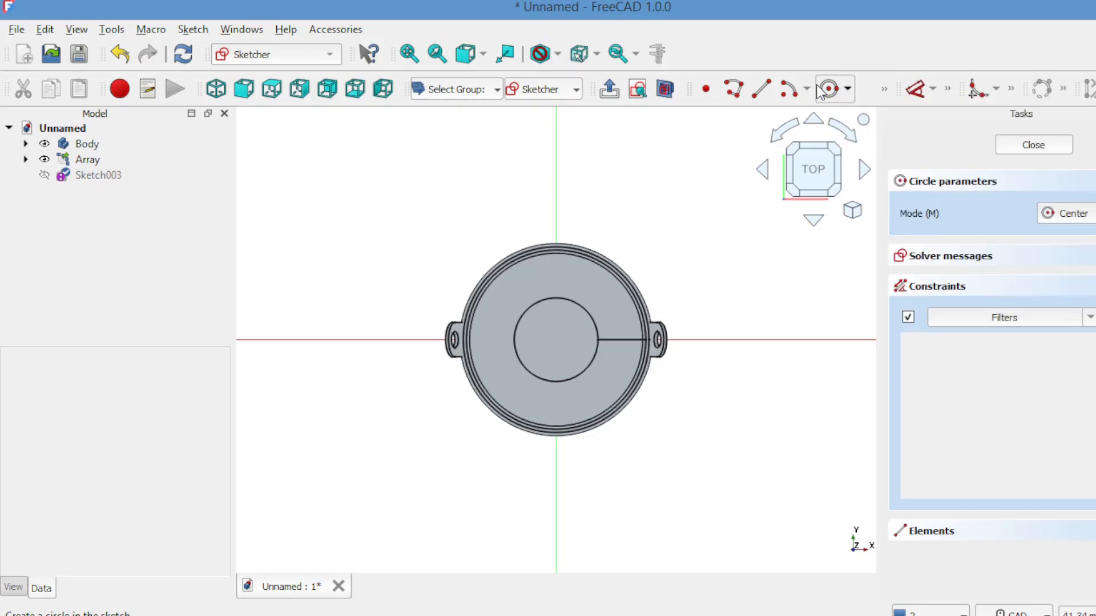
{"action": "left_click", "coordinate": [430, 339]}
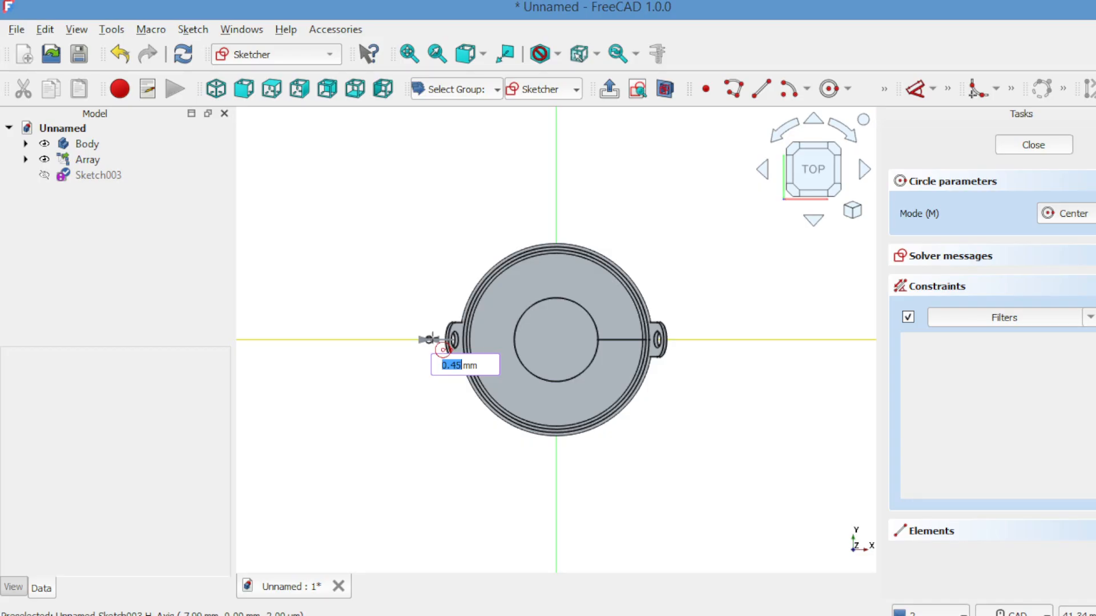
{"action": "left_click", "coordinate": [443, 350]}
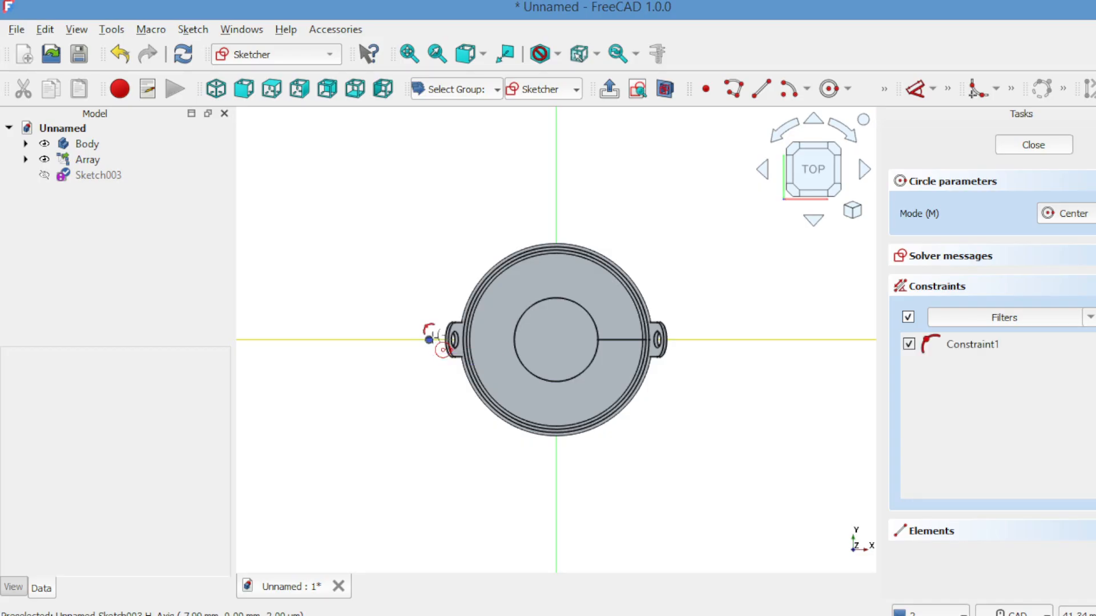
{"action": "left_click", "coordinate": [1011, 144]}
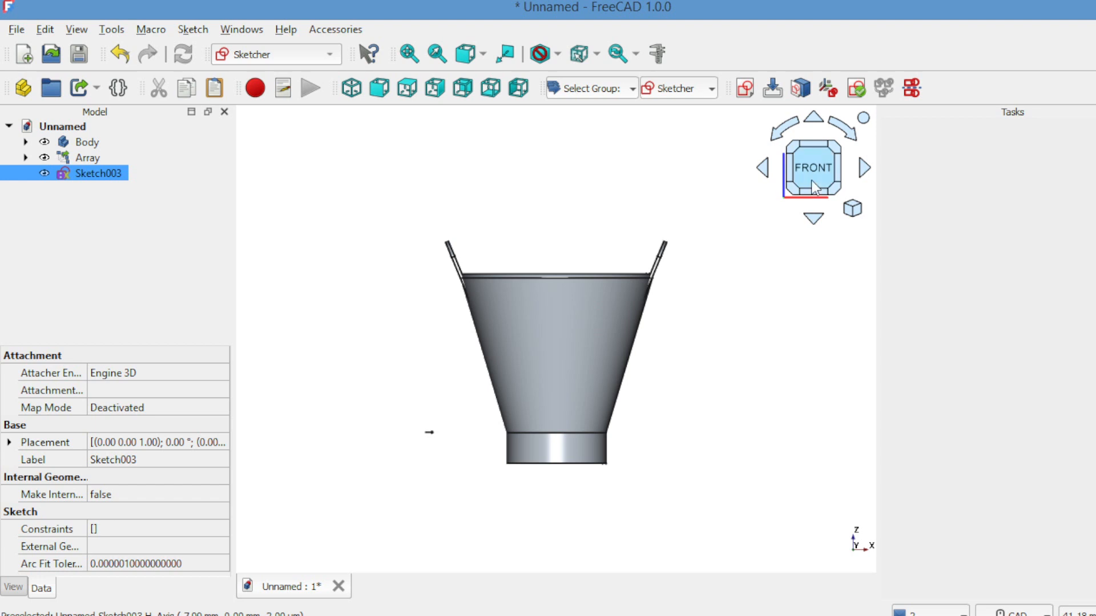
{"action": "left_click", "coordinate": [362, 200]}
Step: Start another new sketch on the XZ-plane for the handle path
{"action": "left_click", "coordinate": [746, 89]}
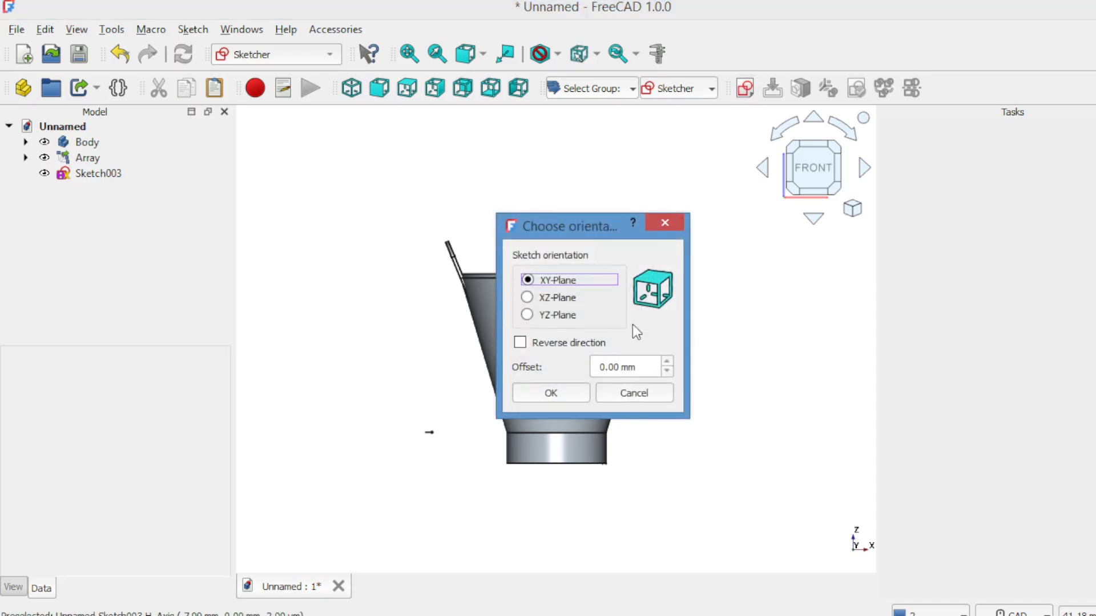
{"action": "left_click", "coordinate": [557, 300]}
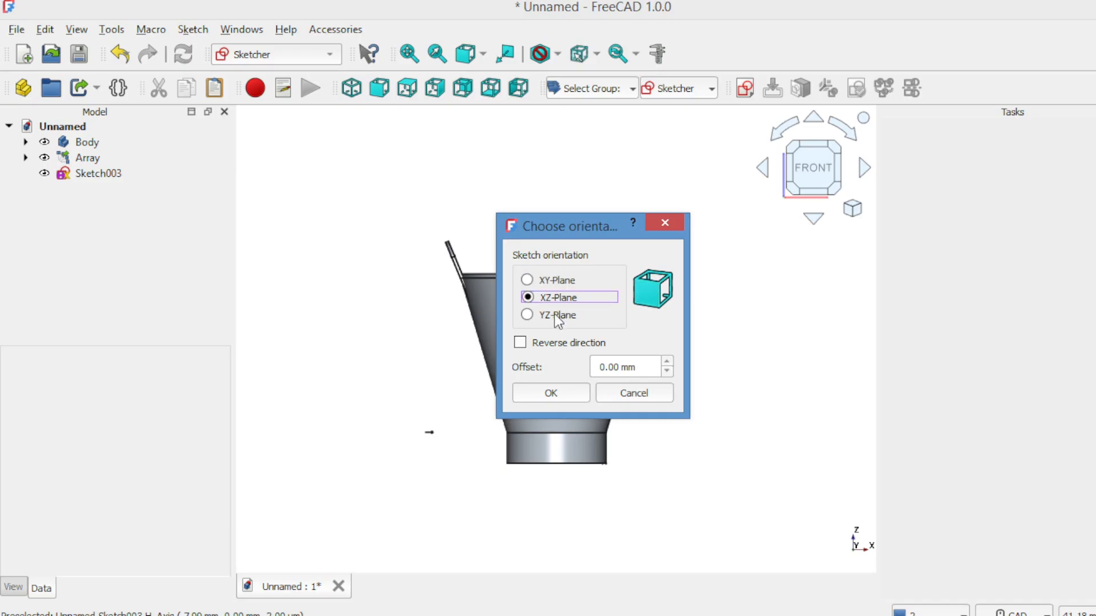
{"action": "left_click", "coordinate": [555, 315]}
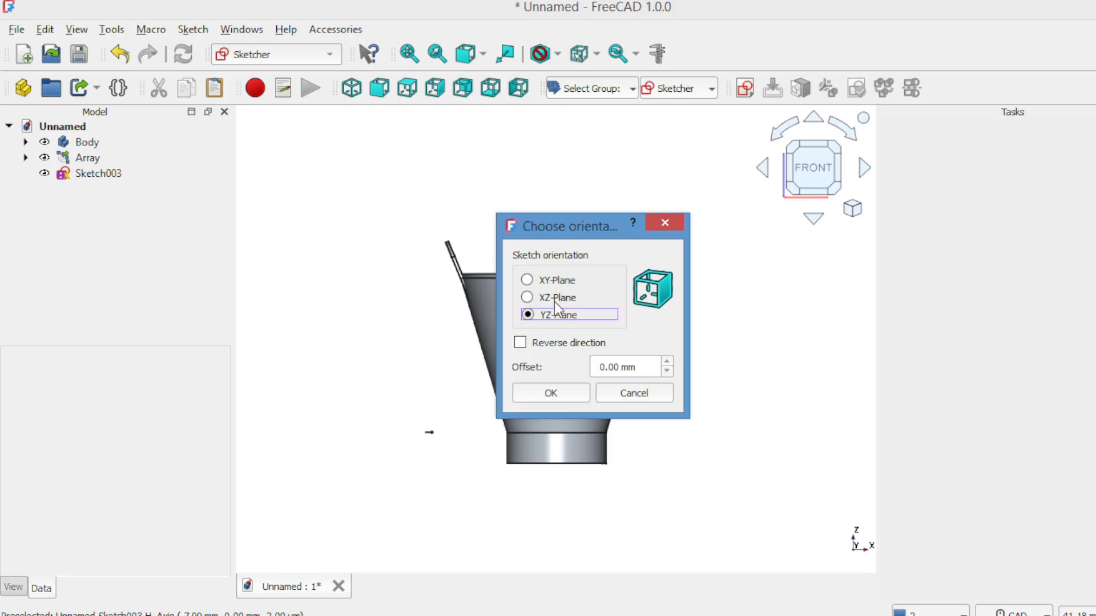
{"action": "left_click", "coordinate": [554, 297]}
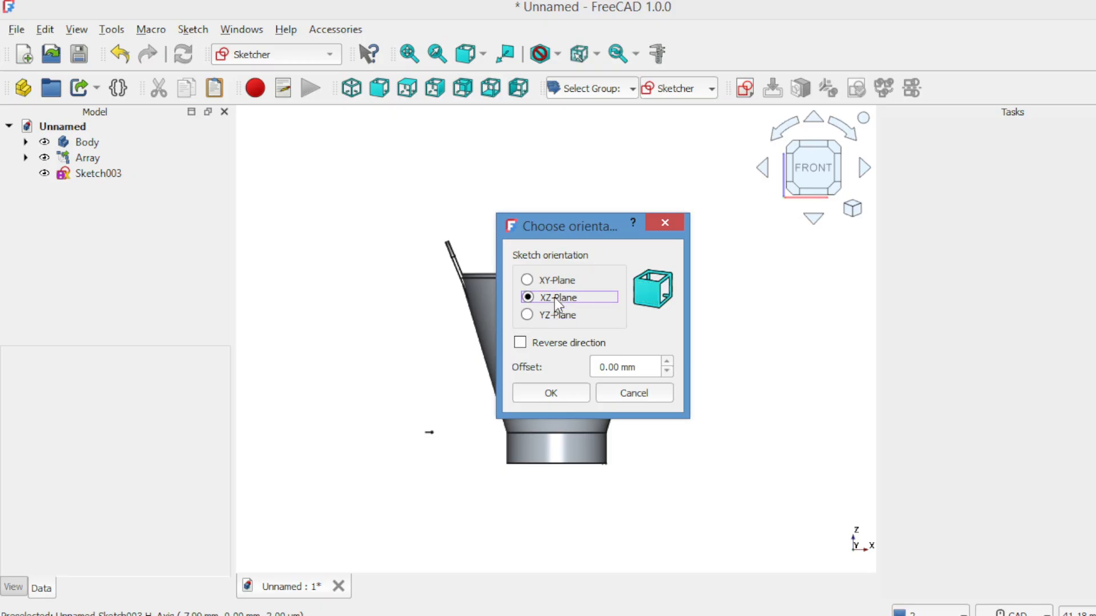
{"action": "left_click", "coordinate": [551, 394]}
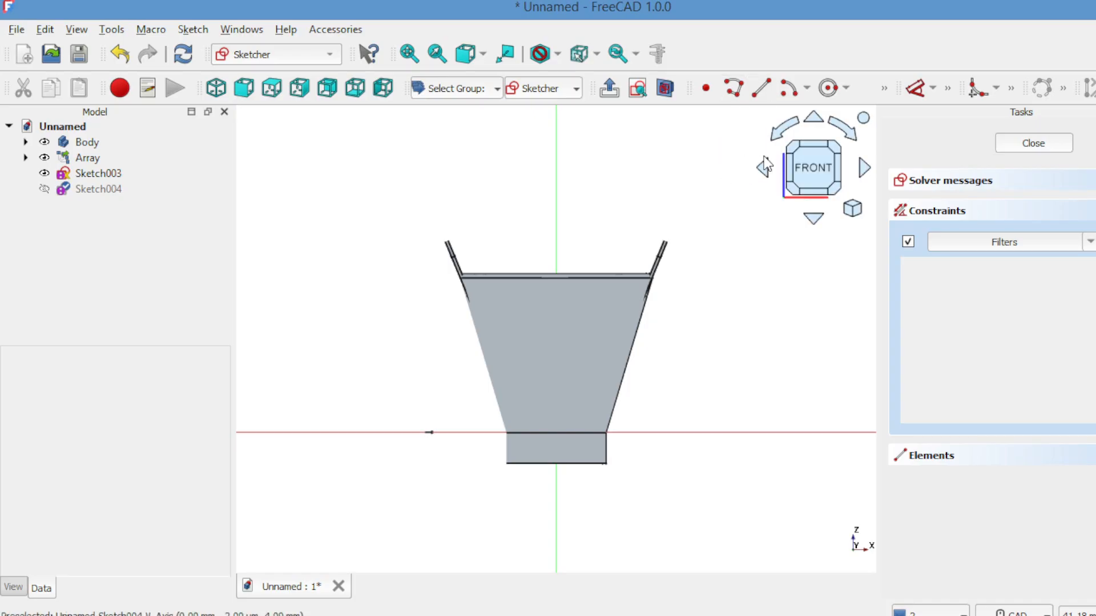
Step: Draw a lower half-circle arc of about 1.17 mm radius, centred on the horizontal axis about 6.9 mm on the negative side, starting at the small circle
{"action": "key", "text": "Up"}
{"action": "key", "text": "Up"}
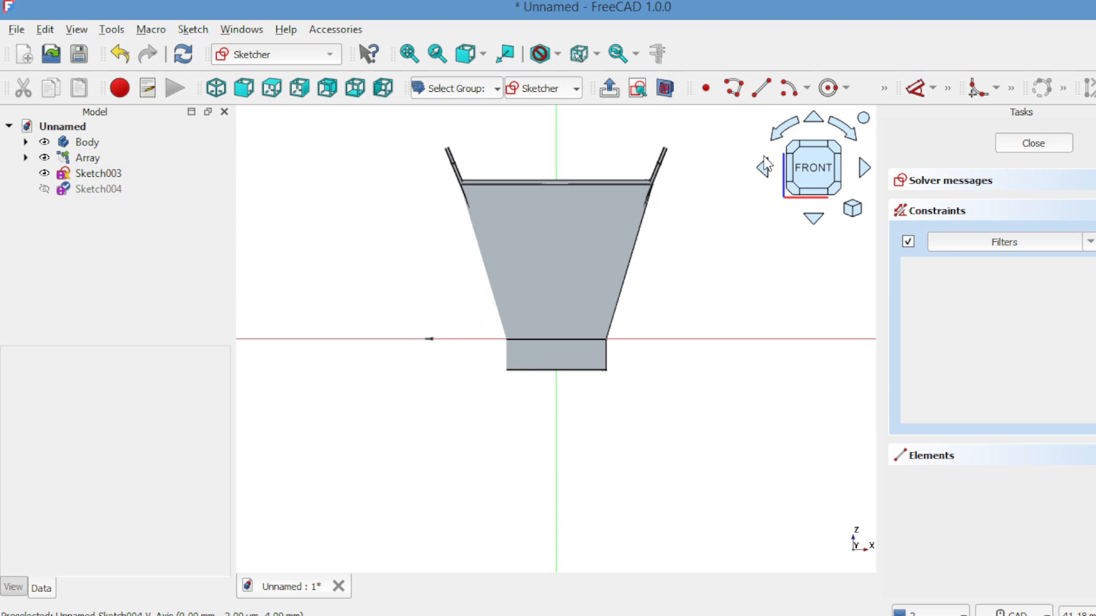
{"action": "key", "text": "ctrl+plus"}
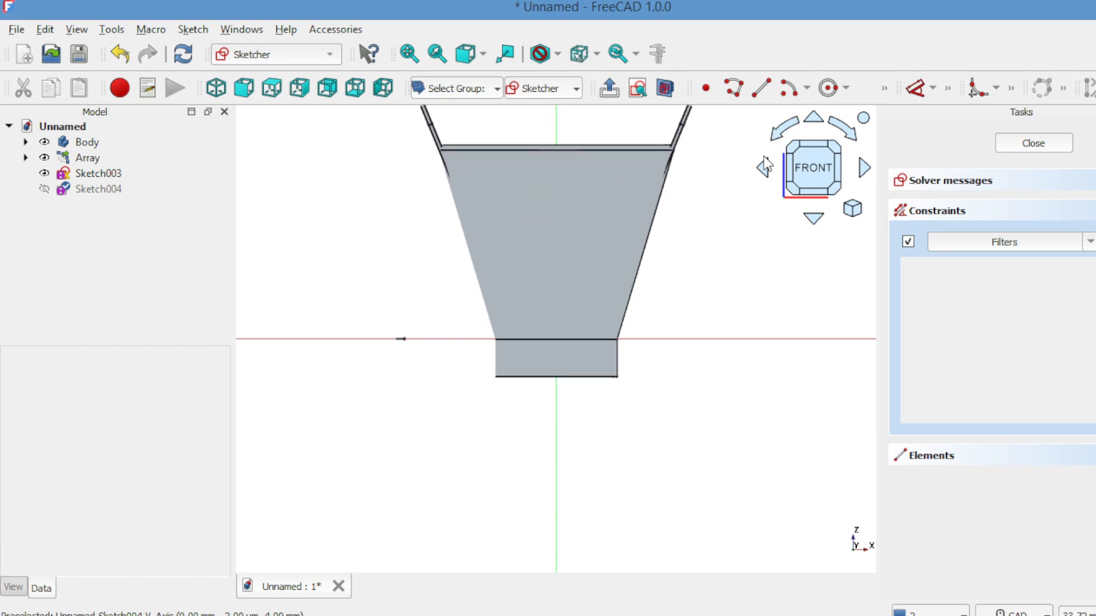
{"action": "key", "text": "Down"}
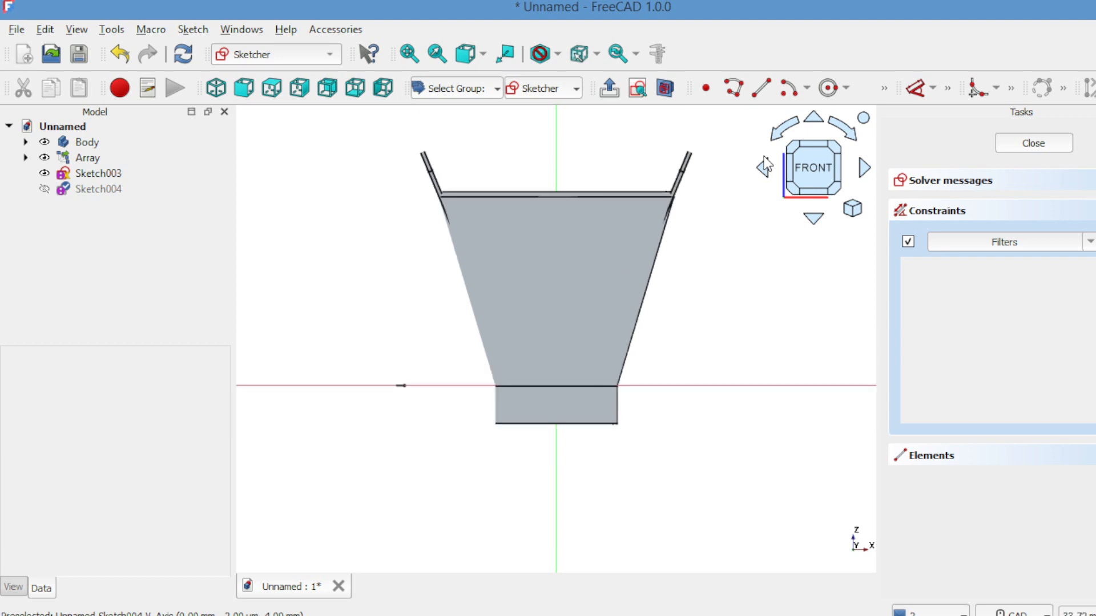
{"action": "key", "text": "Down"}
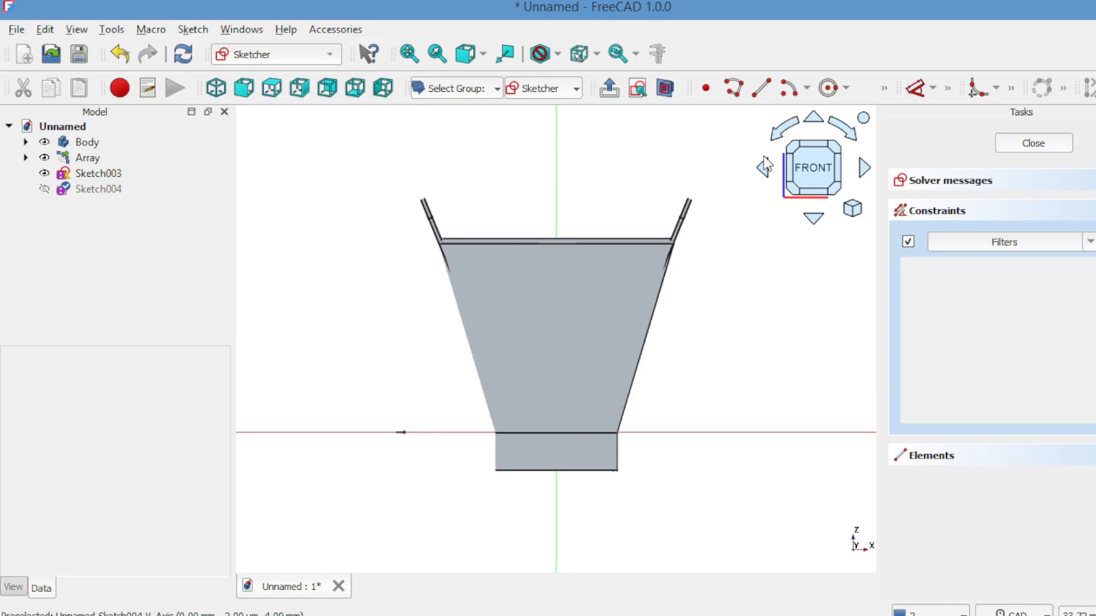
{"action": "key", "text": "ctrl+plus"}
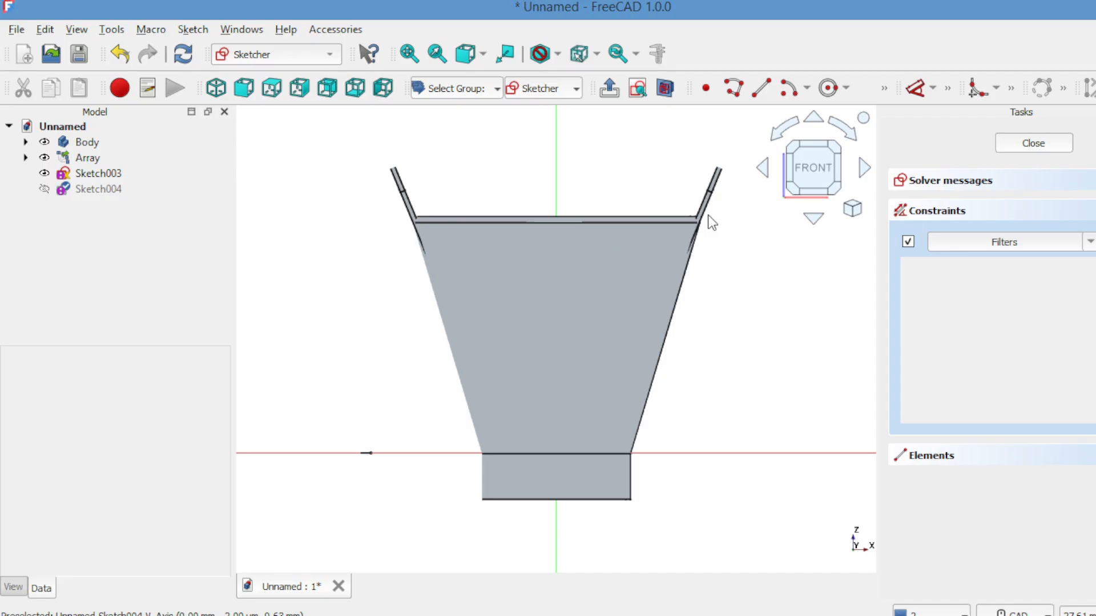
{"action": "left_click", "coordinate": [786, 91]}
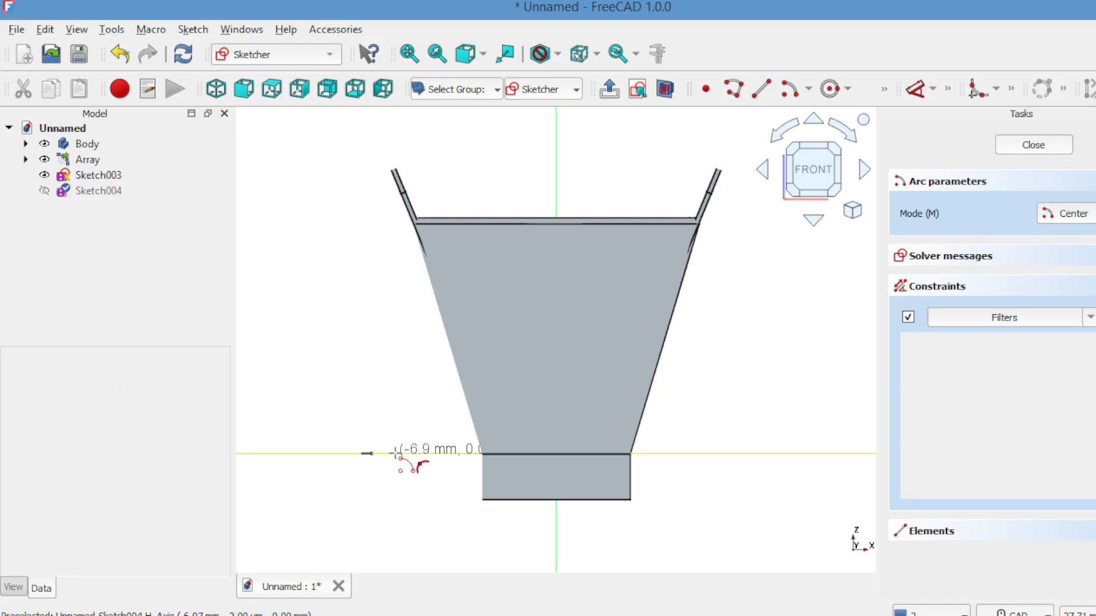
{"action": "left_click", "coordinate": [396, 453]}
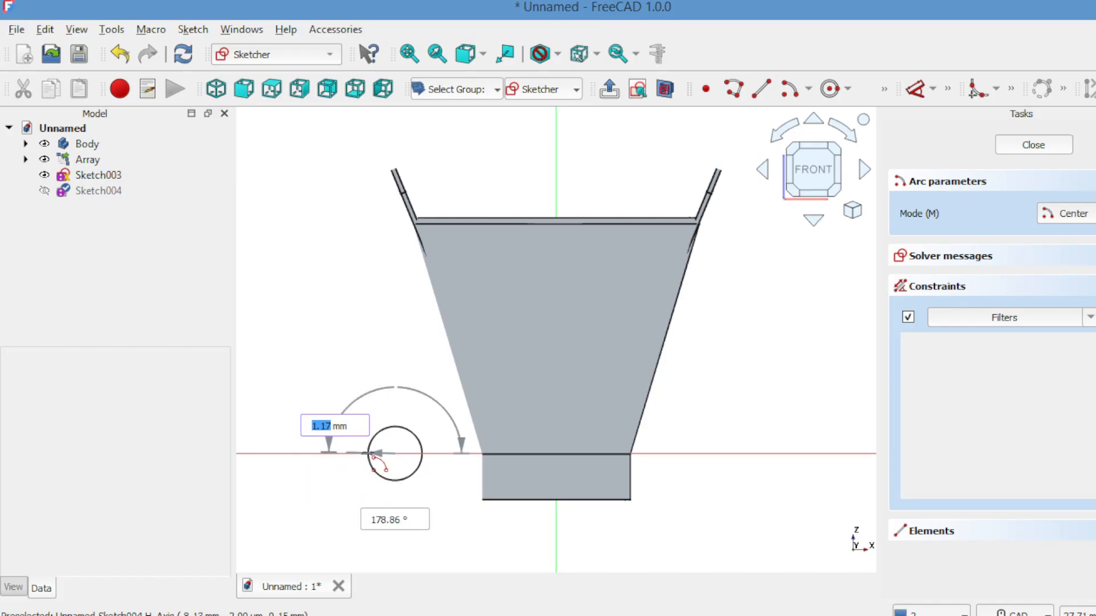
{"action": "left_click", "coordinate": [373, 455]}
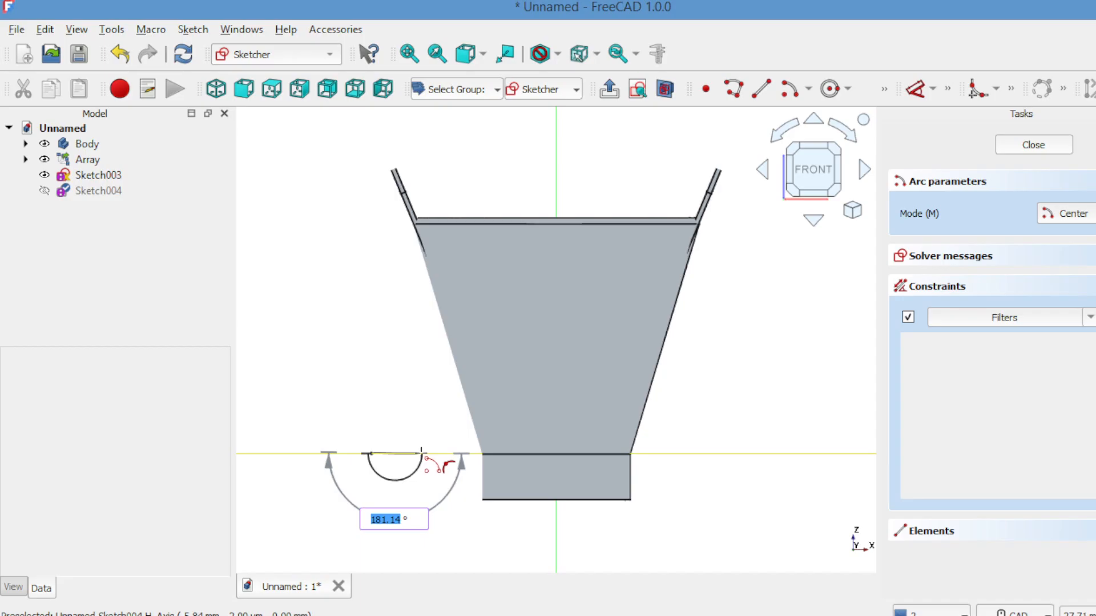
{"action": "left_click", "coordinate": [422, 452]}
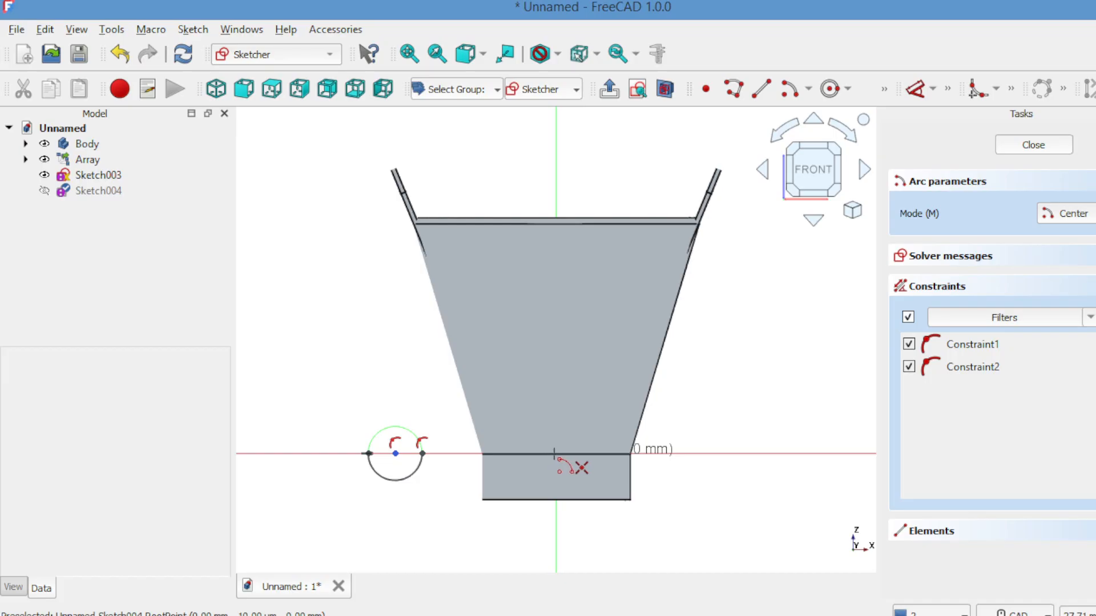
Step: Draw an upper half-circle arc of about 5.81 mm radius centred on the origin, starting at the small arc's inner endpoint
{"action": "left_click", "coordinate": [556, 454]}
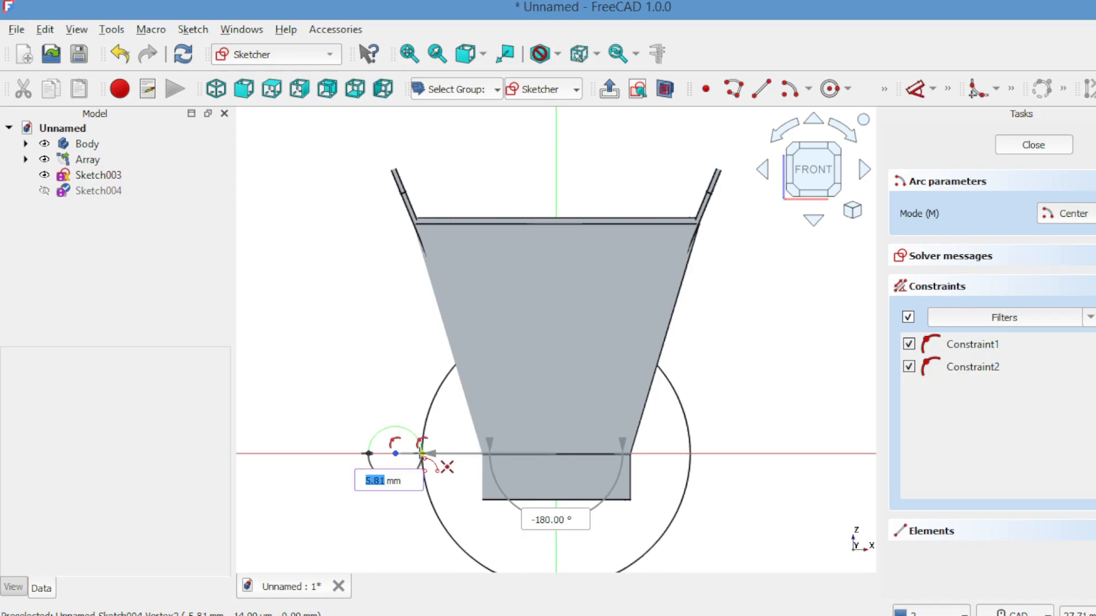
{"action": "left_click", "coordinate": [422, 453]}
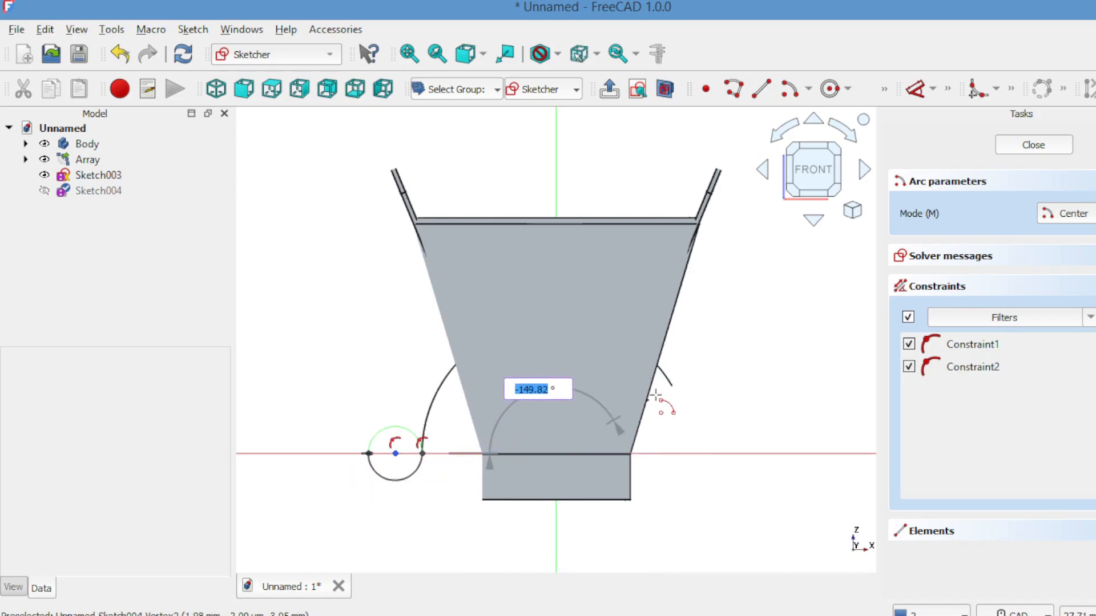
{"action": "left_click", "coordinate": [689, 453]}
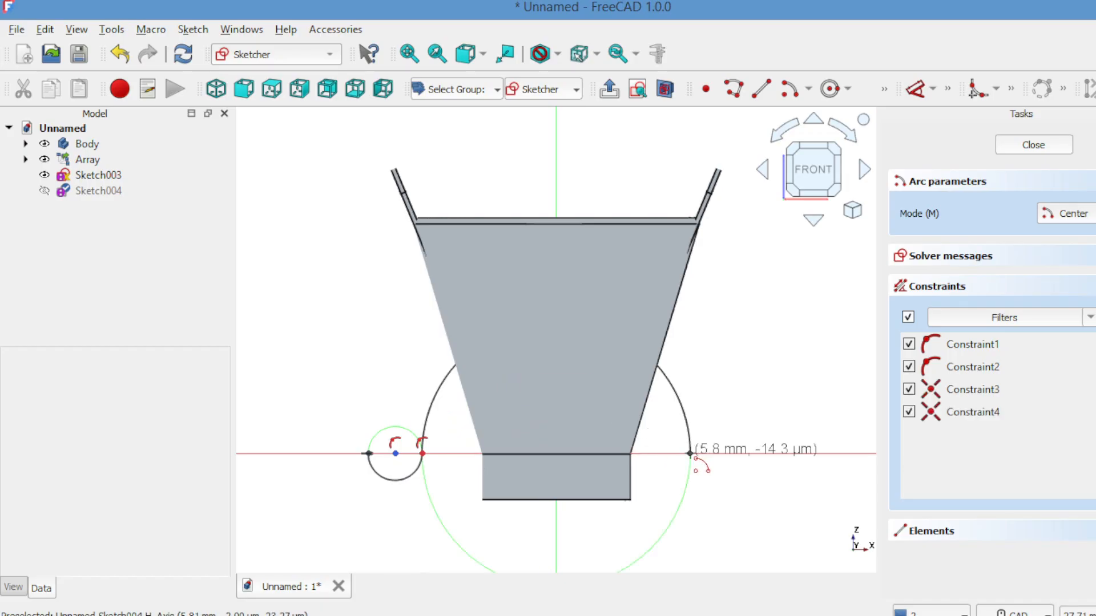
Step: Draw a lower half-circle arc centred about 7 mm along the positive horizontal axis from the large arc's free end, and close the sketch
{"action": "left_click", "coordinate": [721, 453]}
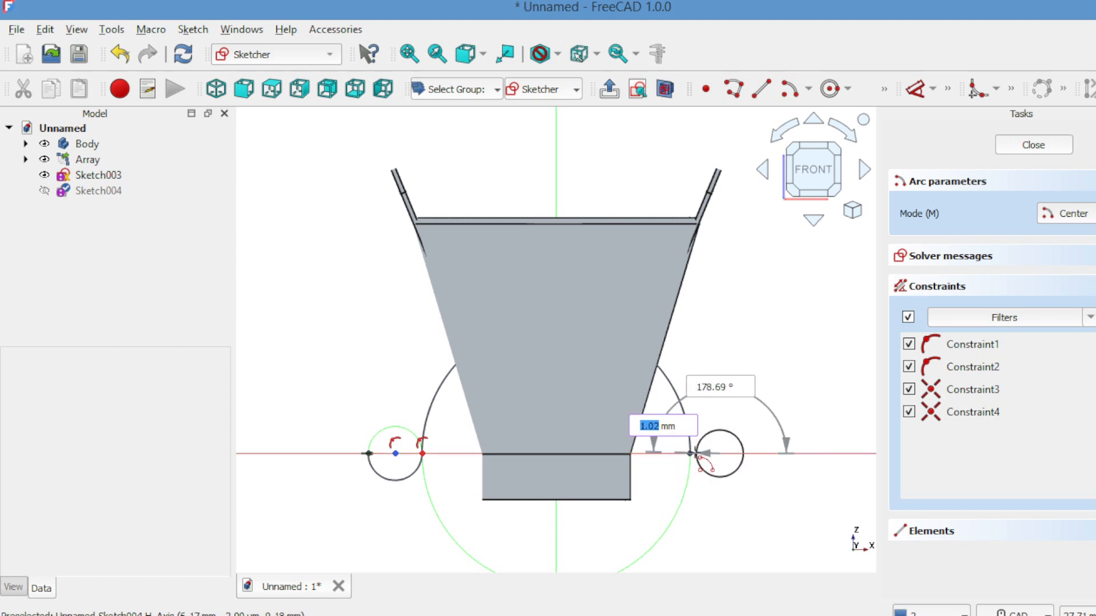
{"action": "left_click", "coordinate": [690, 454]}
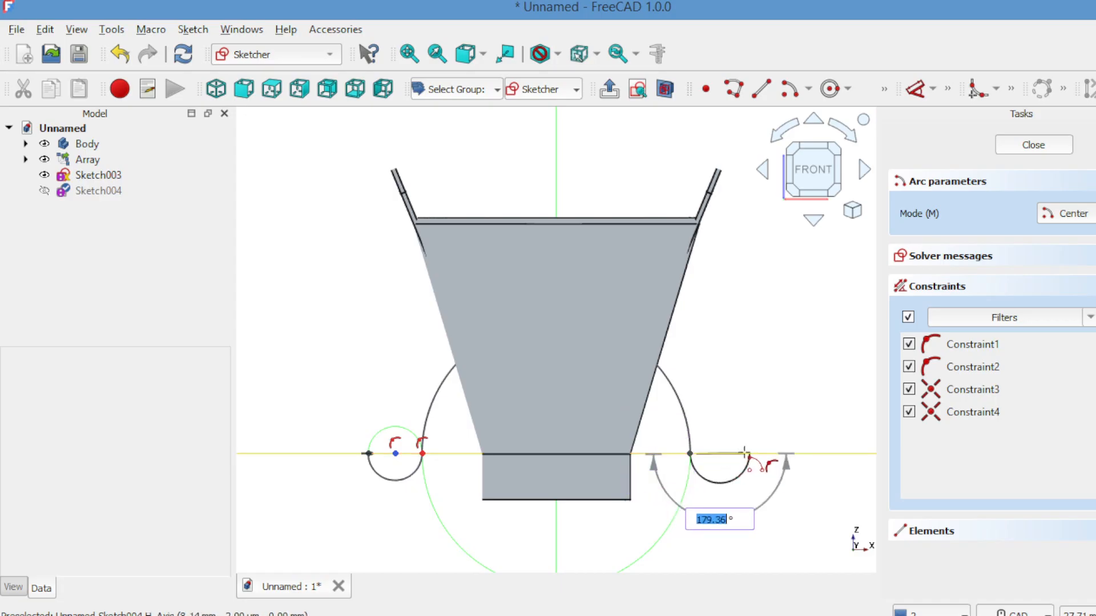
{"action": "left_click", "coordinate": [749, 454]}
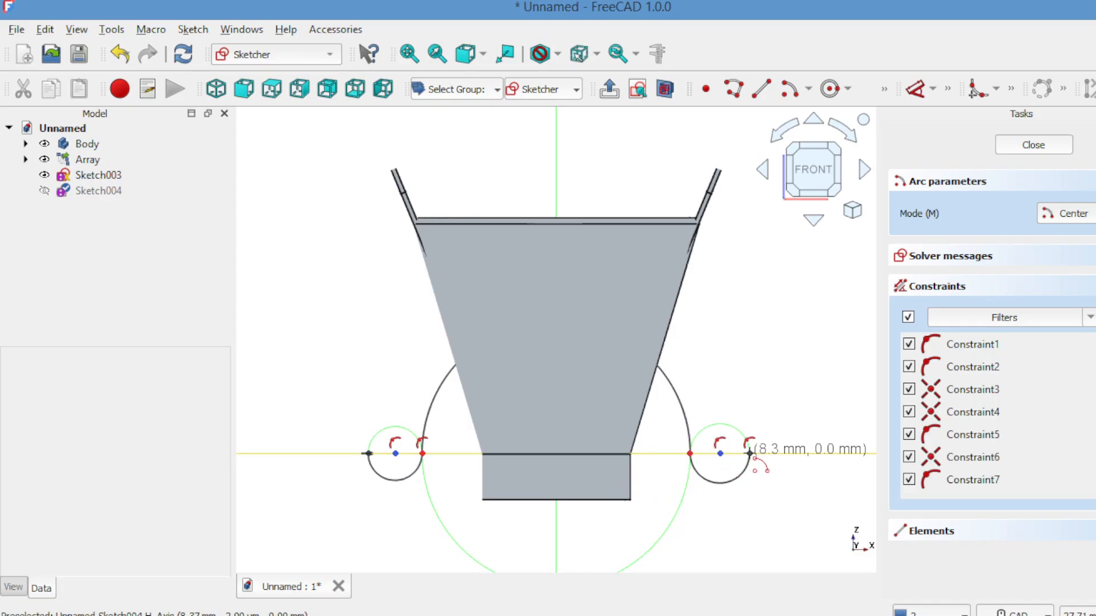
{"action": "left_click", "coordinate": [1009, 146]}
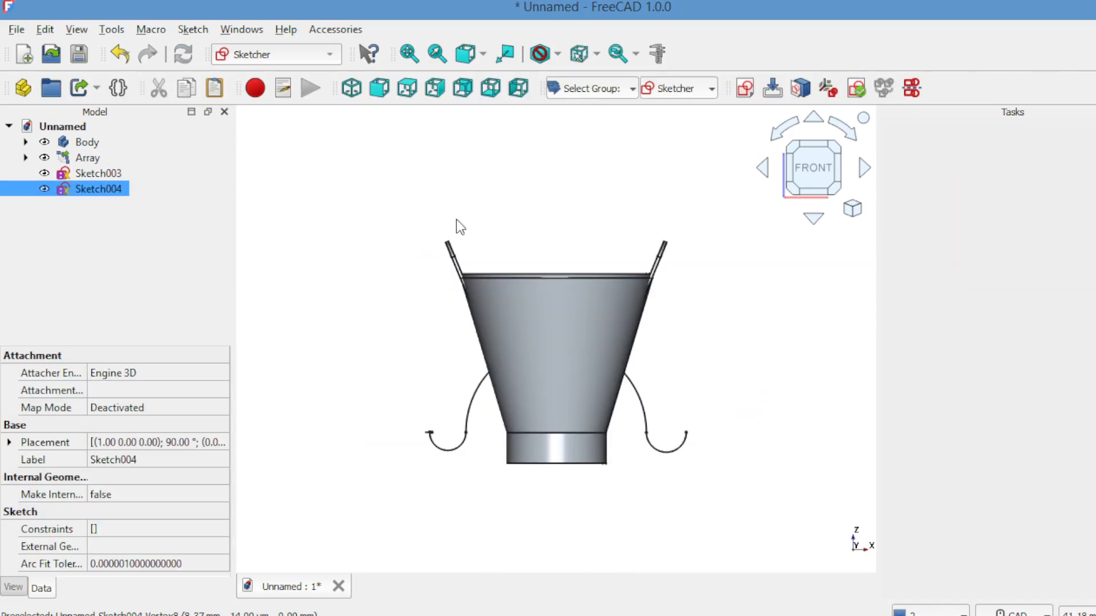
Step: Switch to the Part Design workbench and create a new body for the carrying handle
{"action": "left_click", "coordinate": [251, 279]}
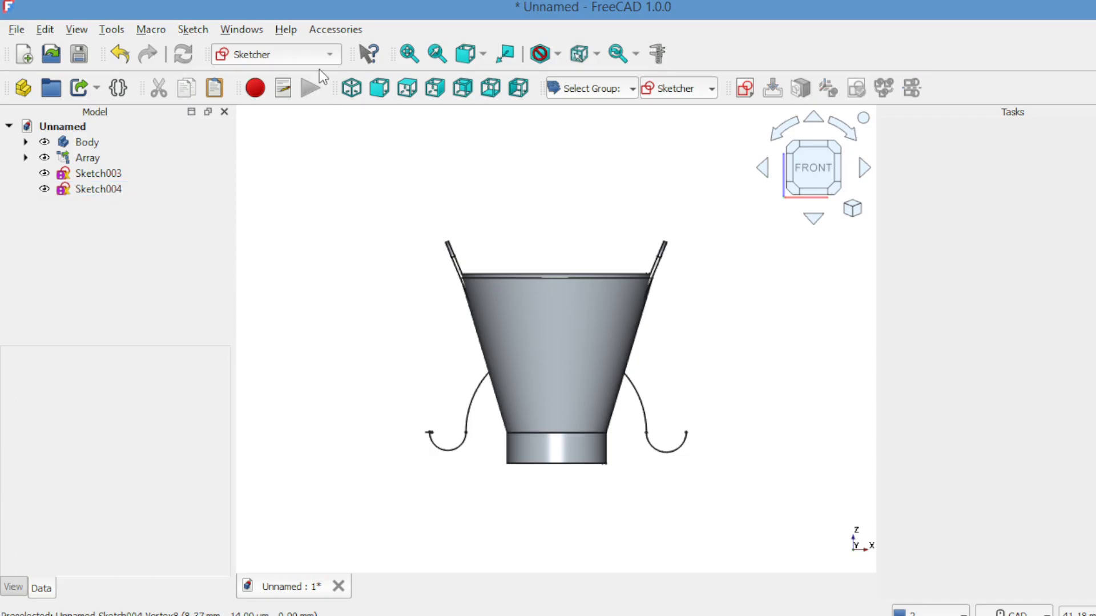
{"action": "left_click", "coordinate": [317, 53]}
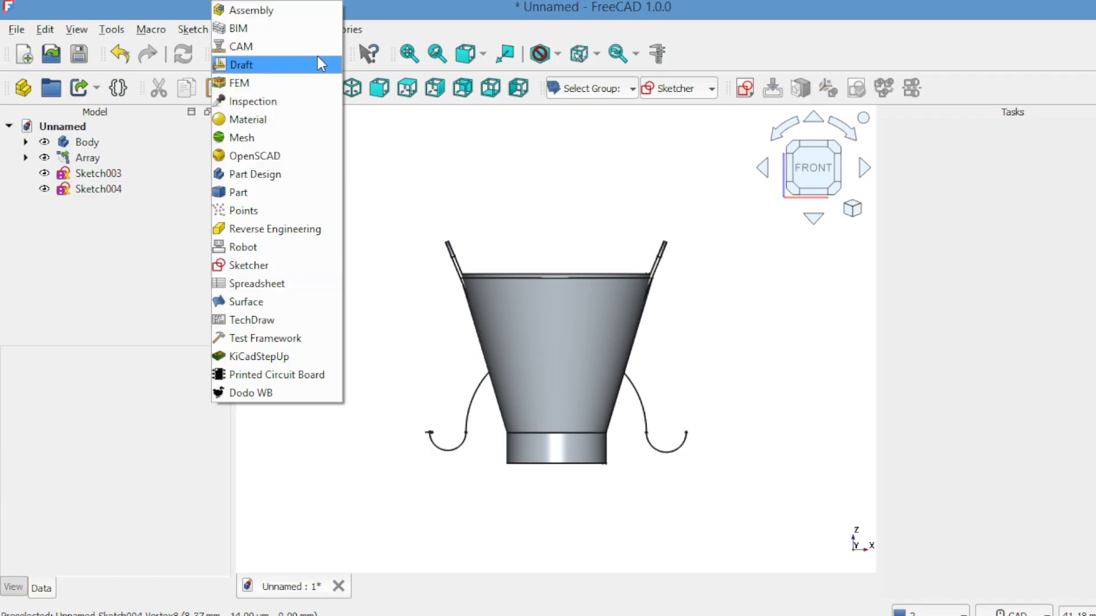
{"action": "left_click", "coordinate": [266, 174]}
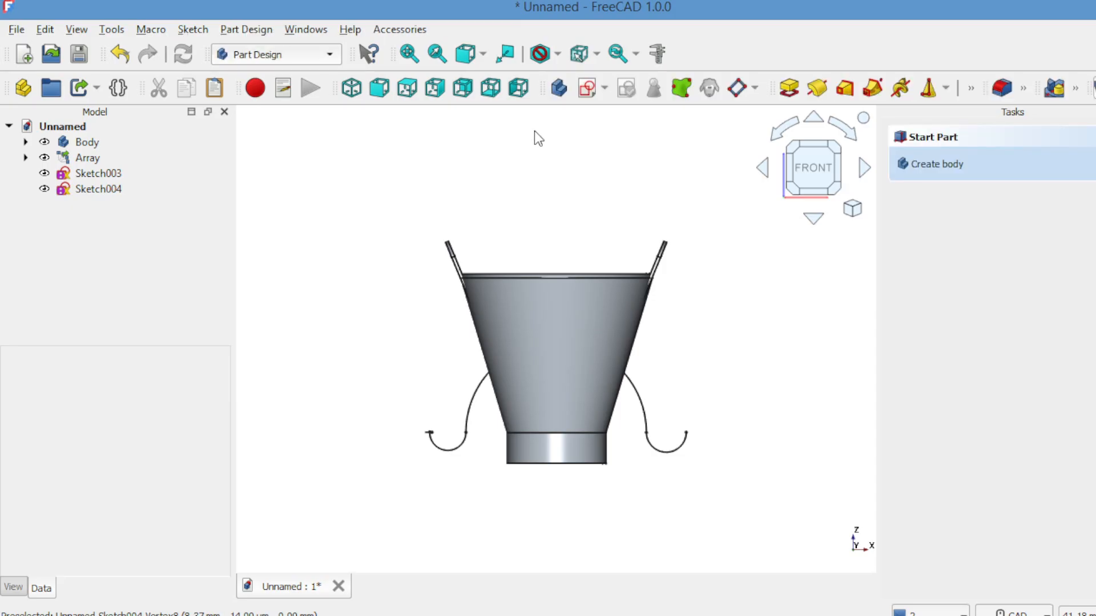
{"action": "left_click", "coordinate": [558, 89]}
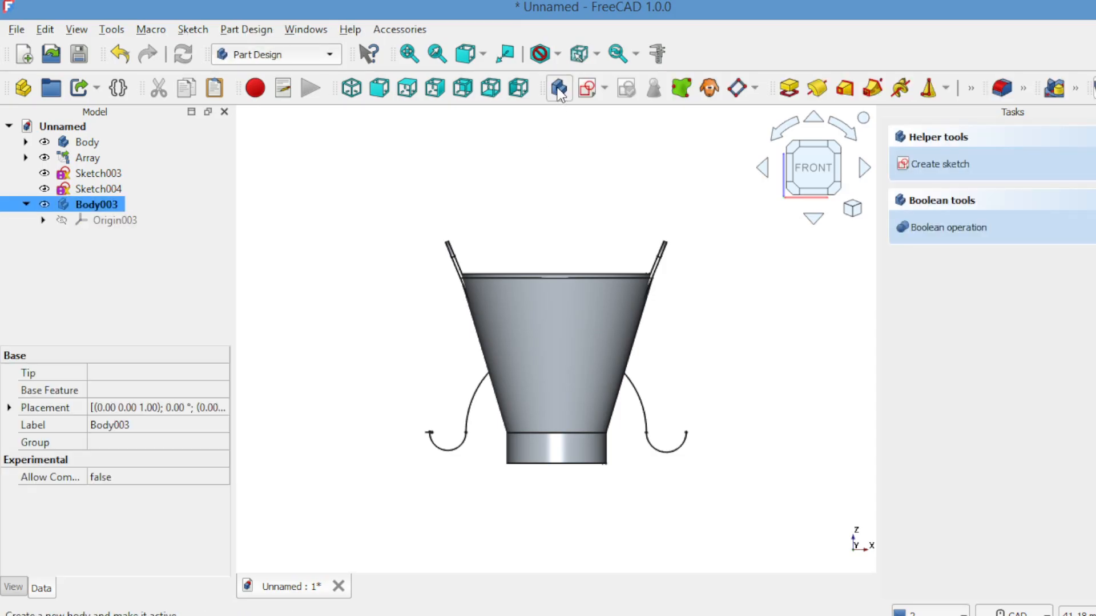
{"action": "left_click", "coordinate": [553, 129]}
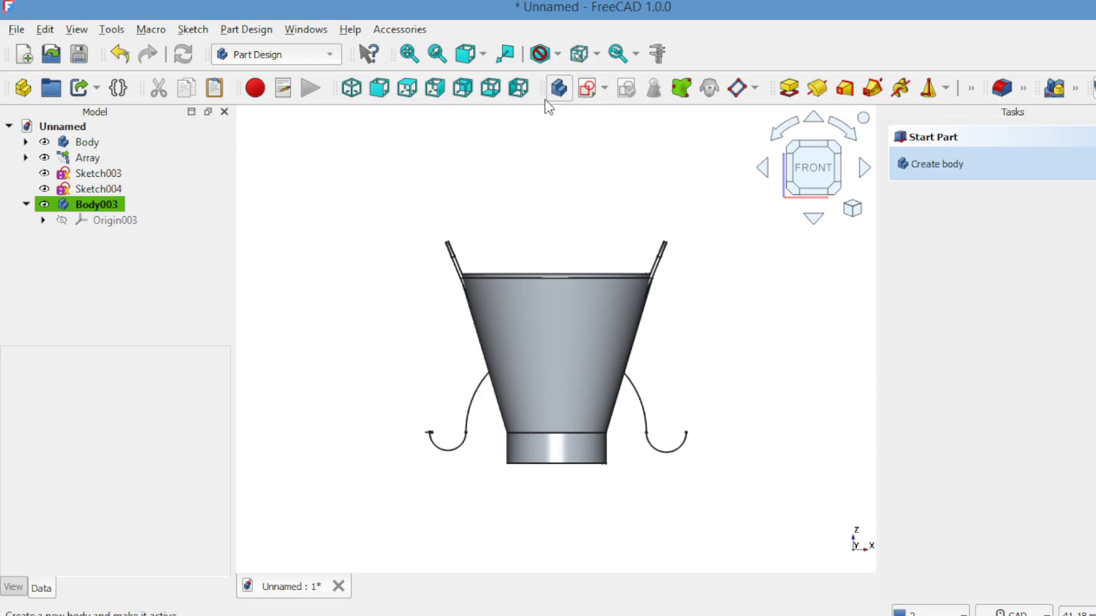
Step: Move the small circle sketch (Sketch003) and the arc path sketch (Sketch004) into the new body, Body003
{"action": "left_click", "coordinate": [102, 174]}
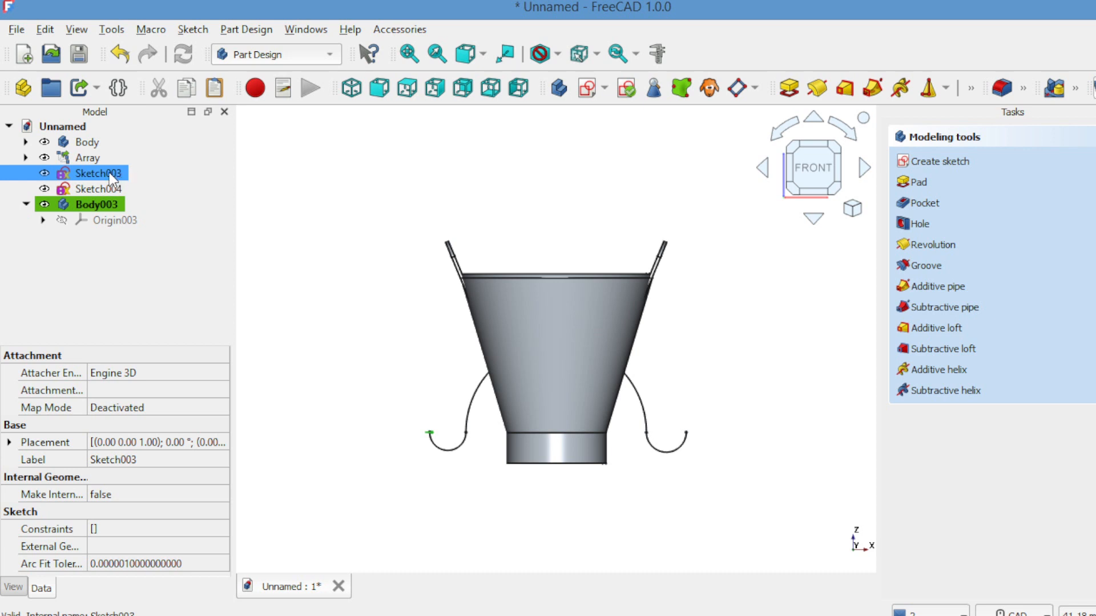
{"action": "left_click_drag", "start_coordinate": [110, 172], "coordinate": [112, 206]}
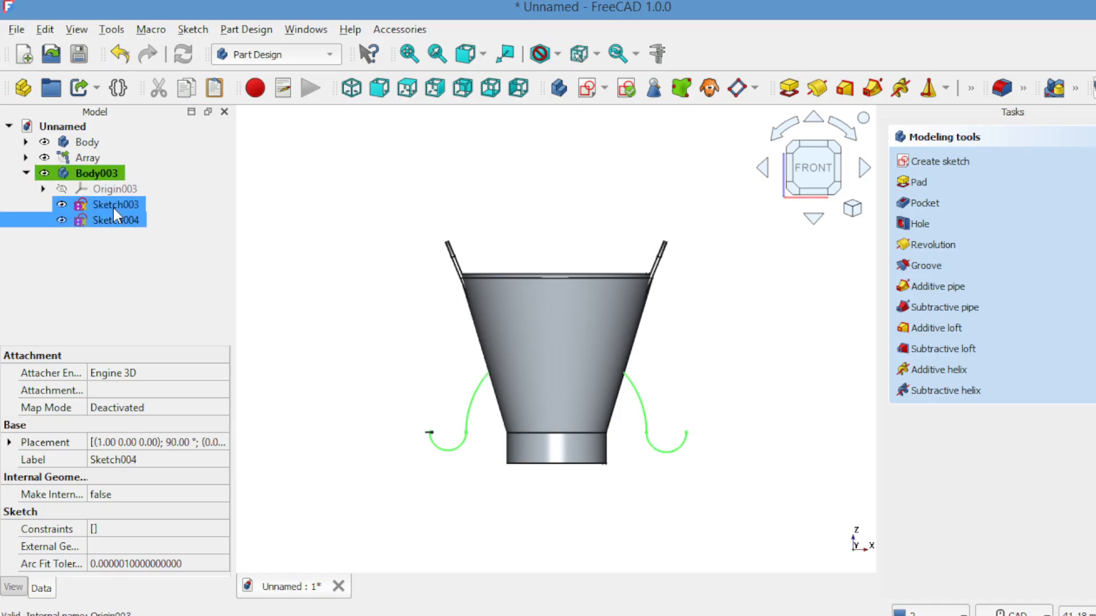
{"action": "left_click", "coordinate": [276, 198]}
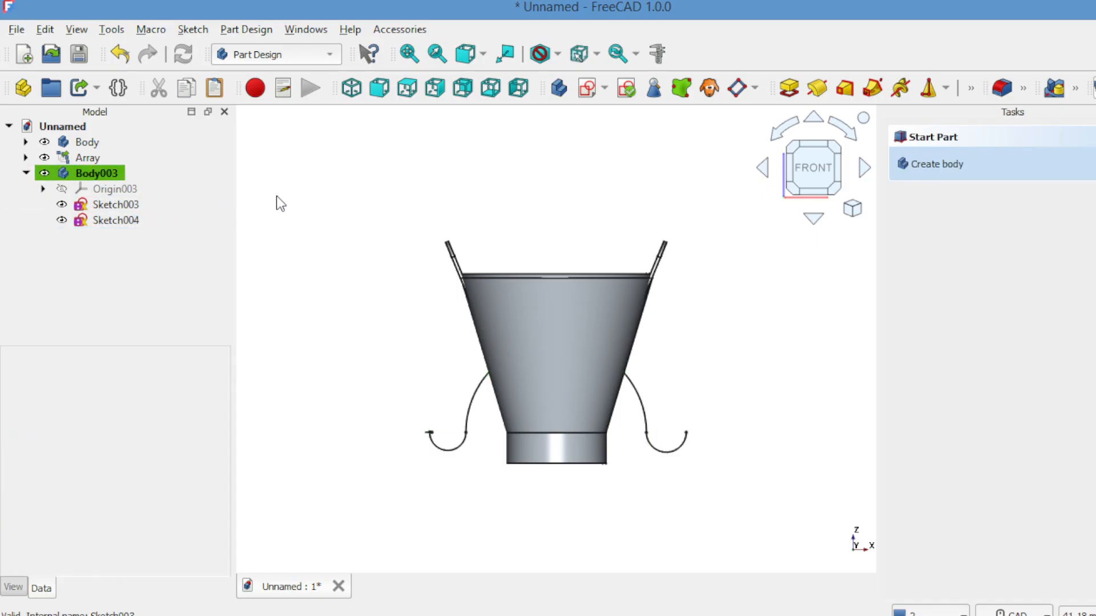
Step: Create an additive pipe sweeping the Sketch003 circle along the Sketch004 path, hiding the bucket body and lug array to inspect the handle
{"action": "left_click", "coordinate": [119, 205]}
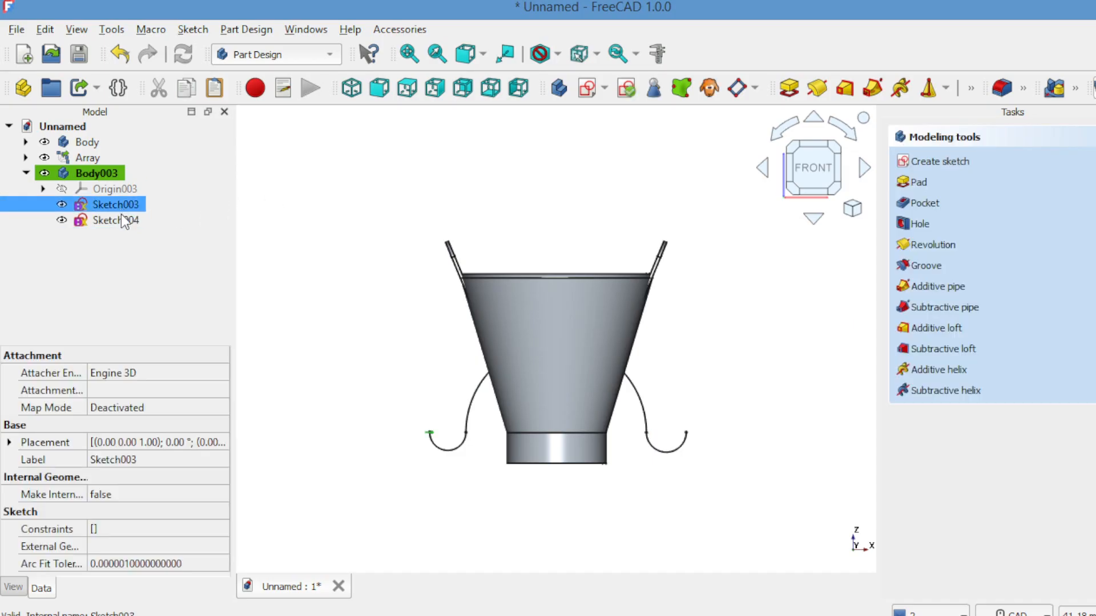
{"action": "left_click", "coordinate": [121, 219], "text": "ctrl"}
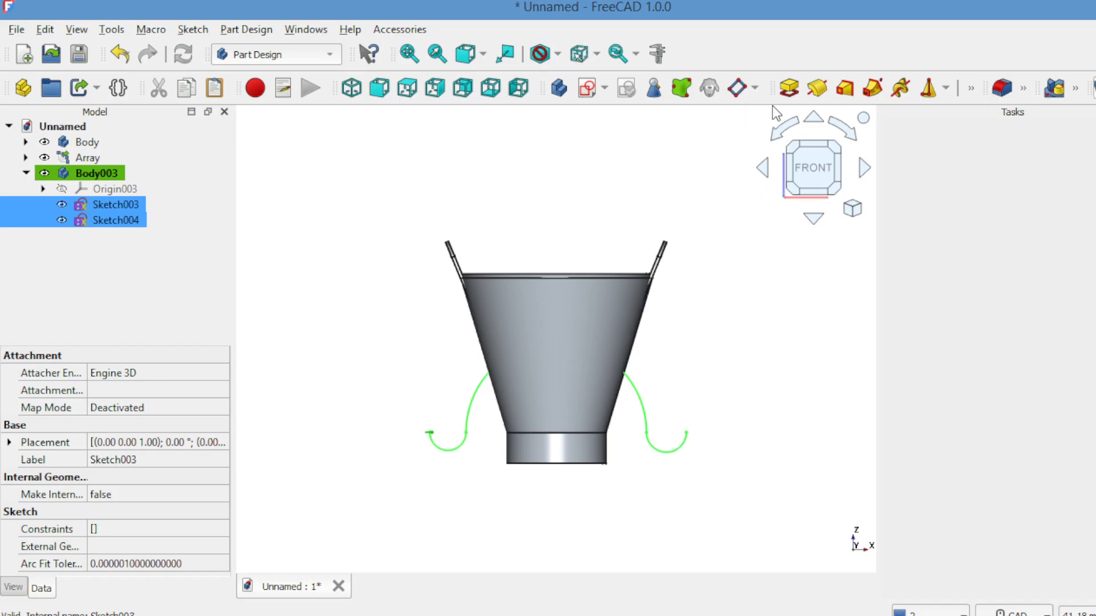
{"action": "left_click", "coordinate": [873, 87]}
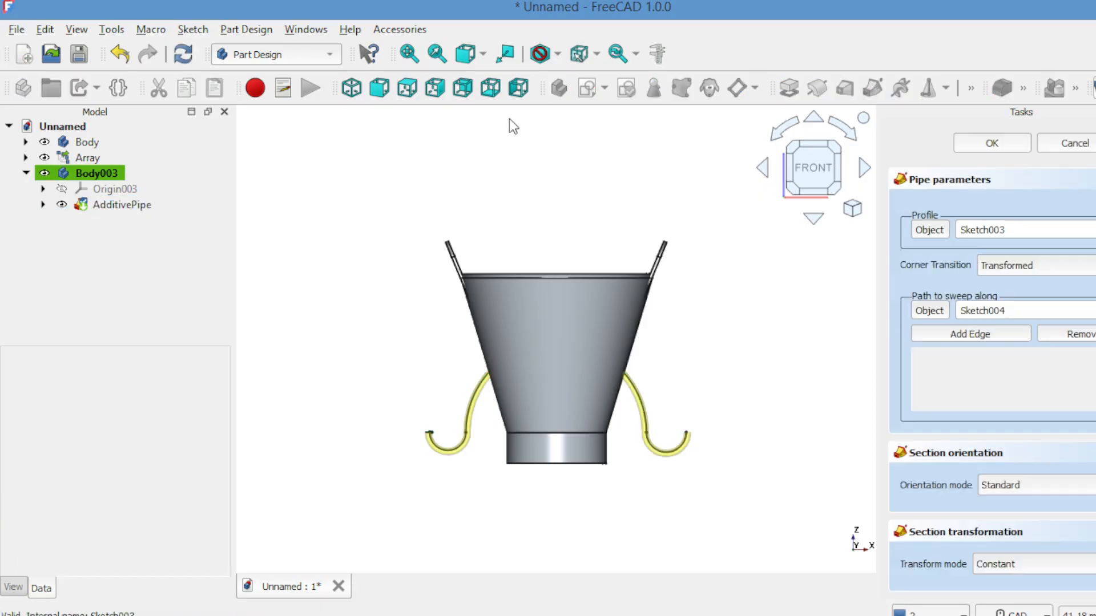
{"action": "left_click", "coordinate": [46, 147]}
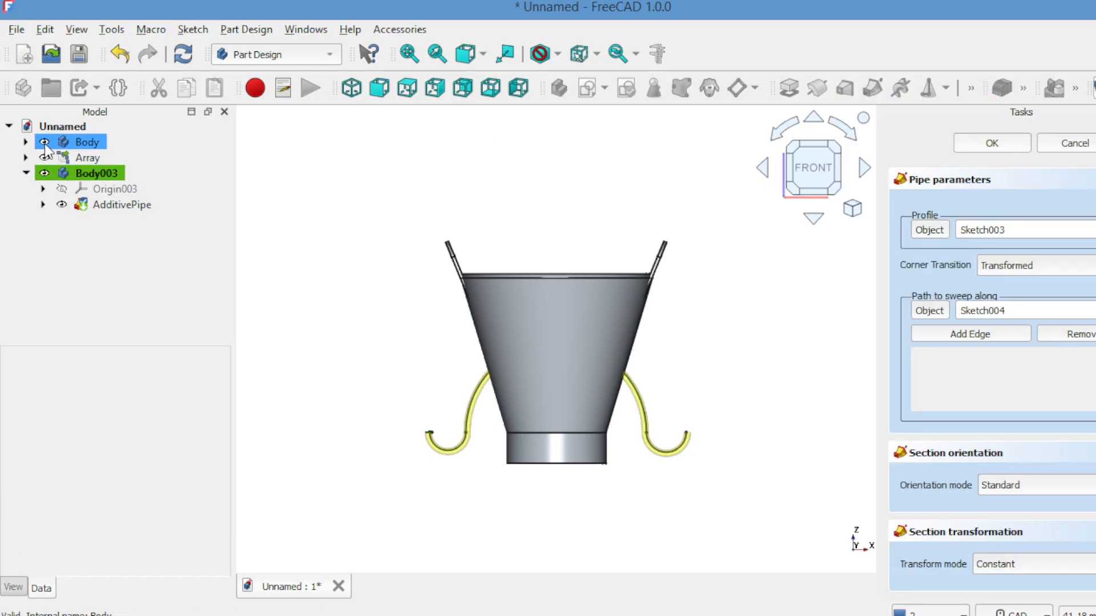
{"action": "left_click", "coordinate": [45, 158]}
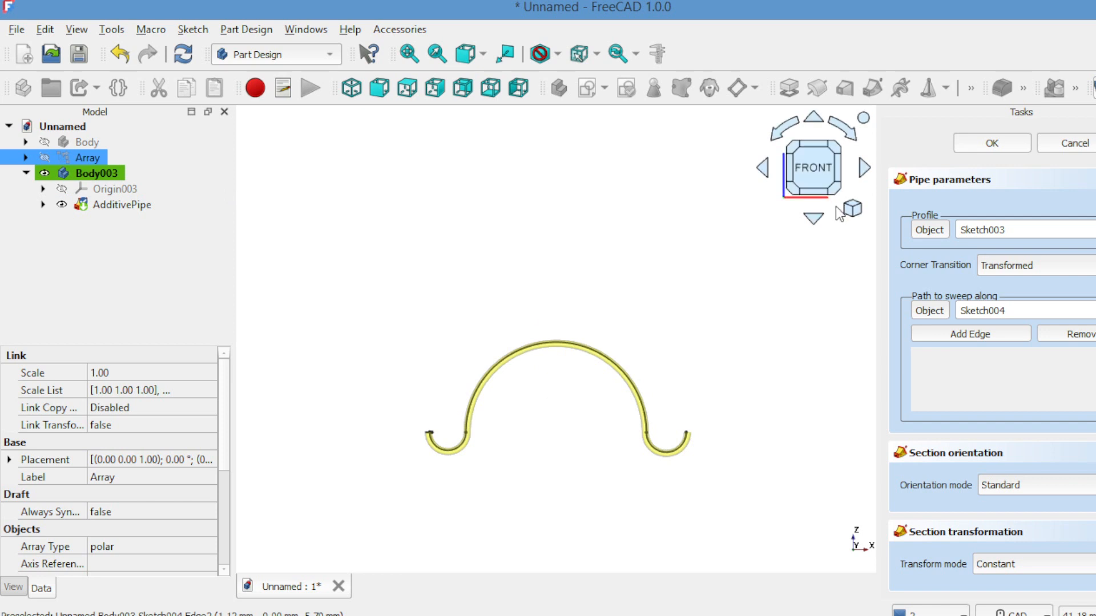
{"action": "left_click", "coordinate": [961, 147]}
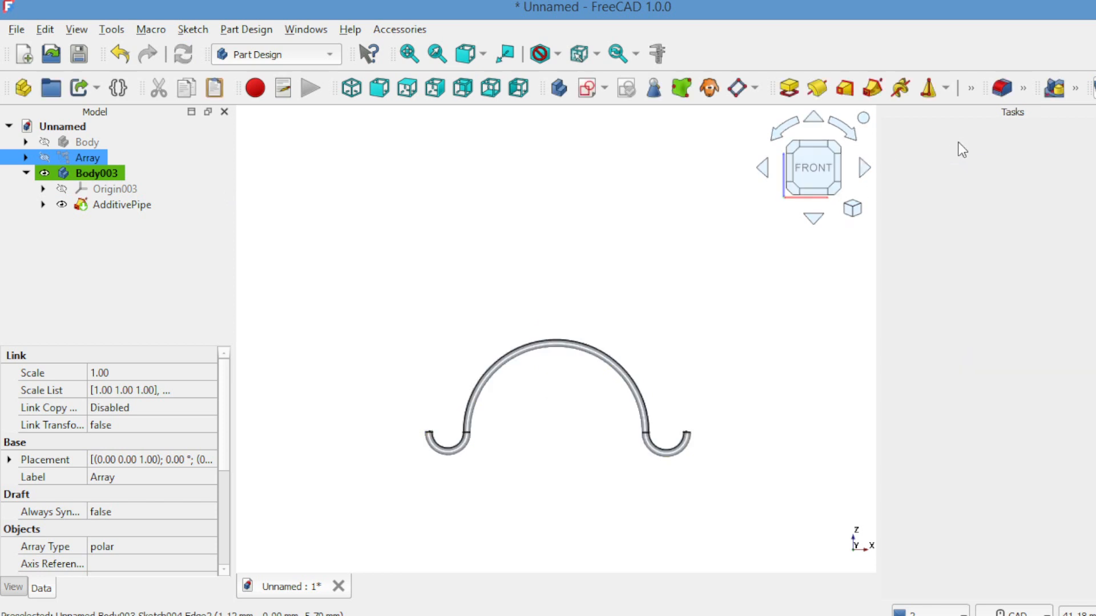
Step: Transform the handle body about 12 mm up along the Z axis so its hooked ends sit in the lug holes
{"action": "left_click", "coordinate": [83, 173]}
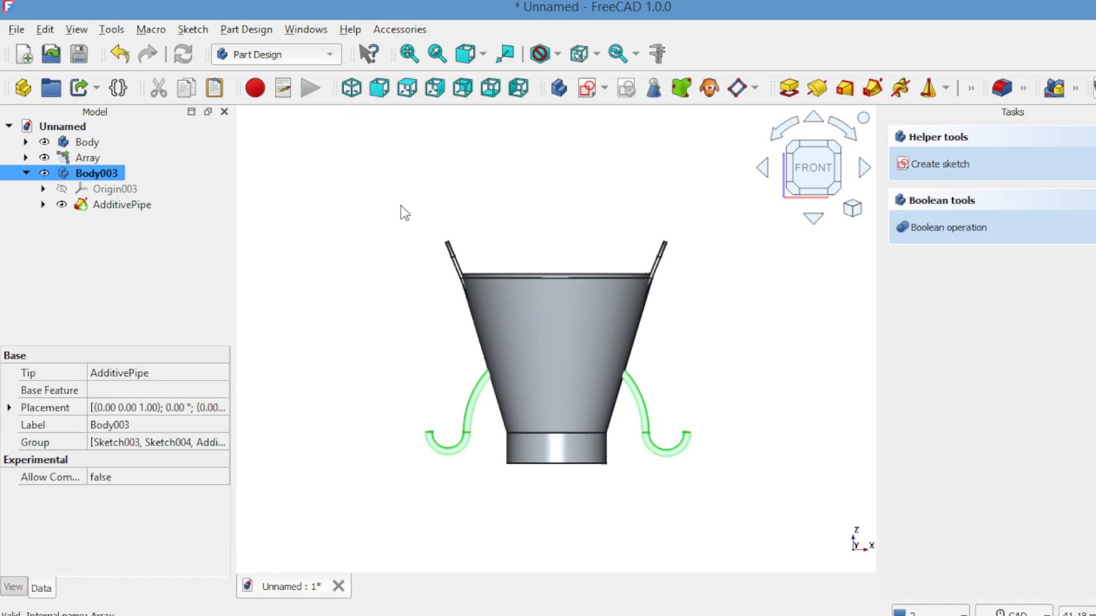
{"action": "right_click", "coordinate": [379, 204]}
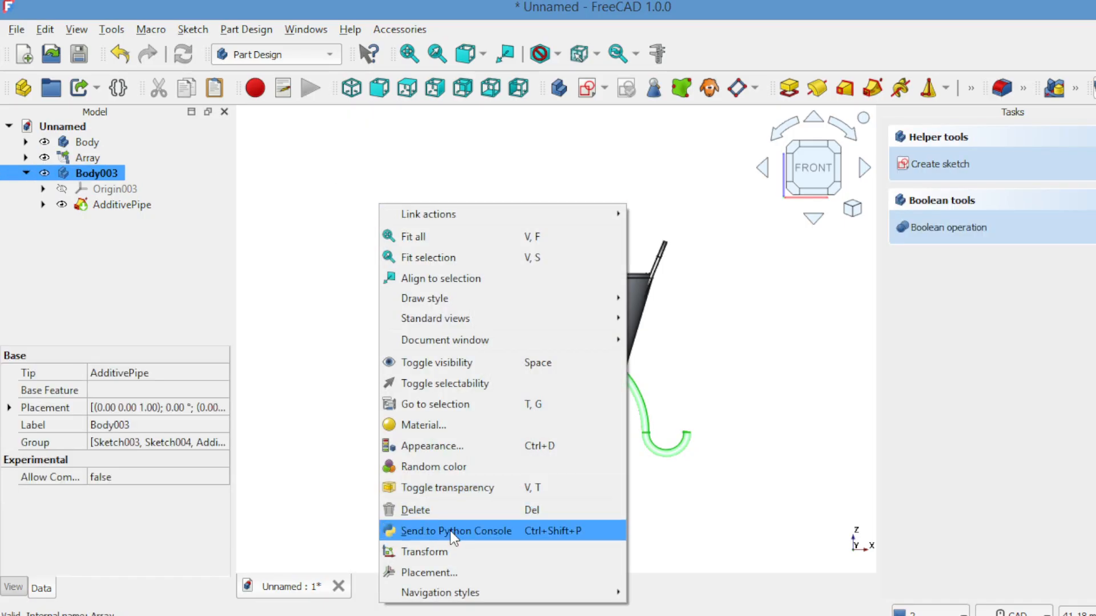
{"action": "left_click", "coordinate": [454, 551]}
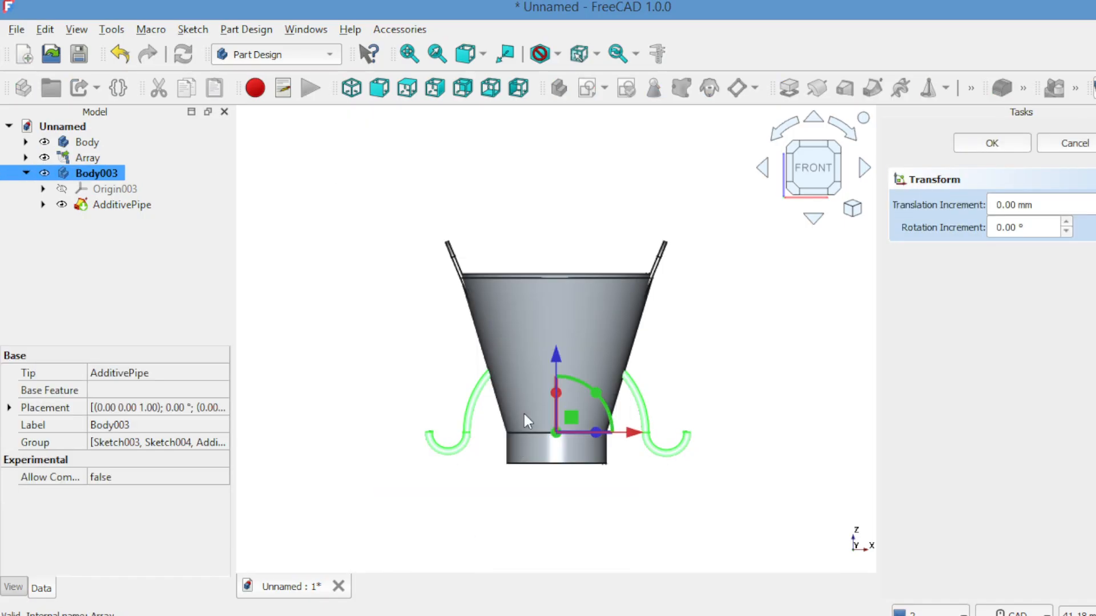
{"action": "left_click_drag", "start_coordinate": [554, 353], "coordinate": [549, 177]}
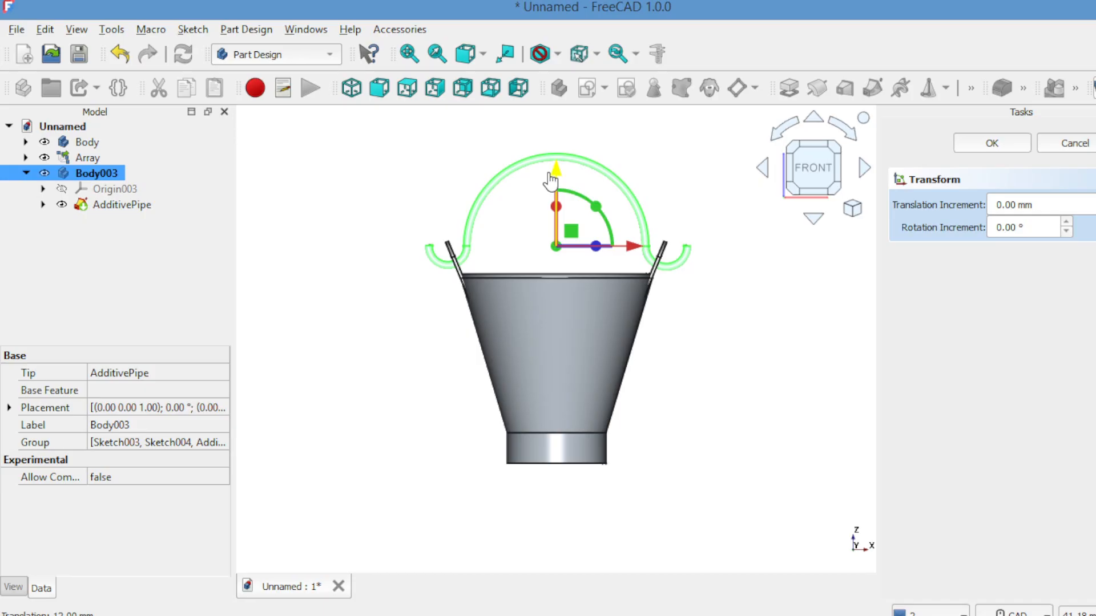
{"action": "left_click", "coordinate": [762, 168]}
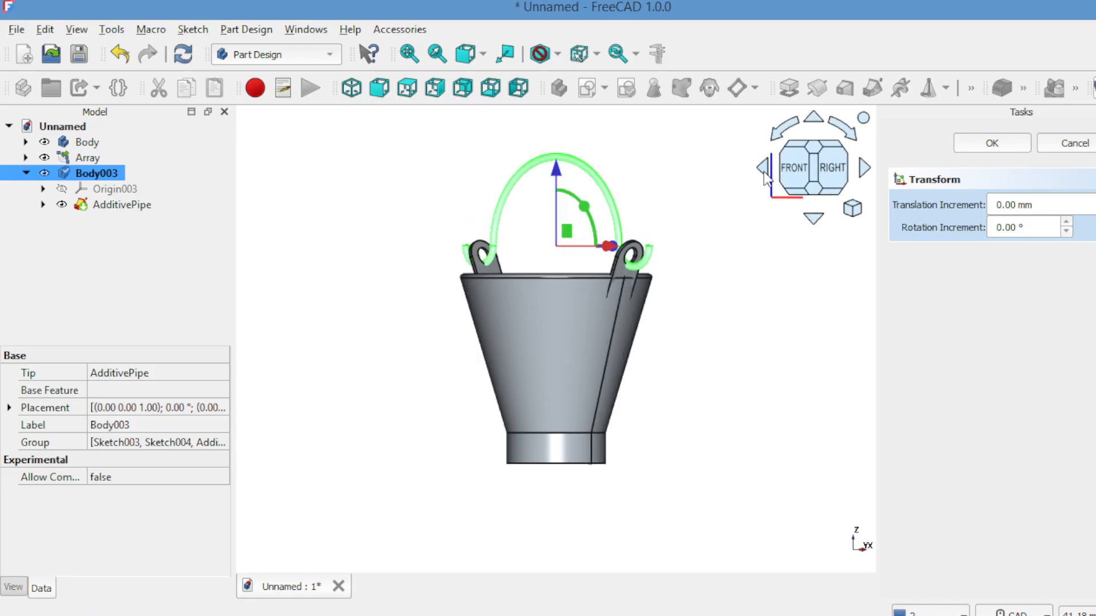
{"action": "left_click", "coordinate": [695, 214]}
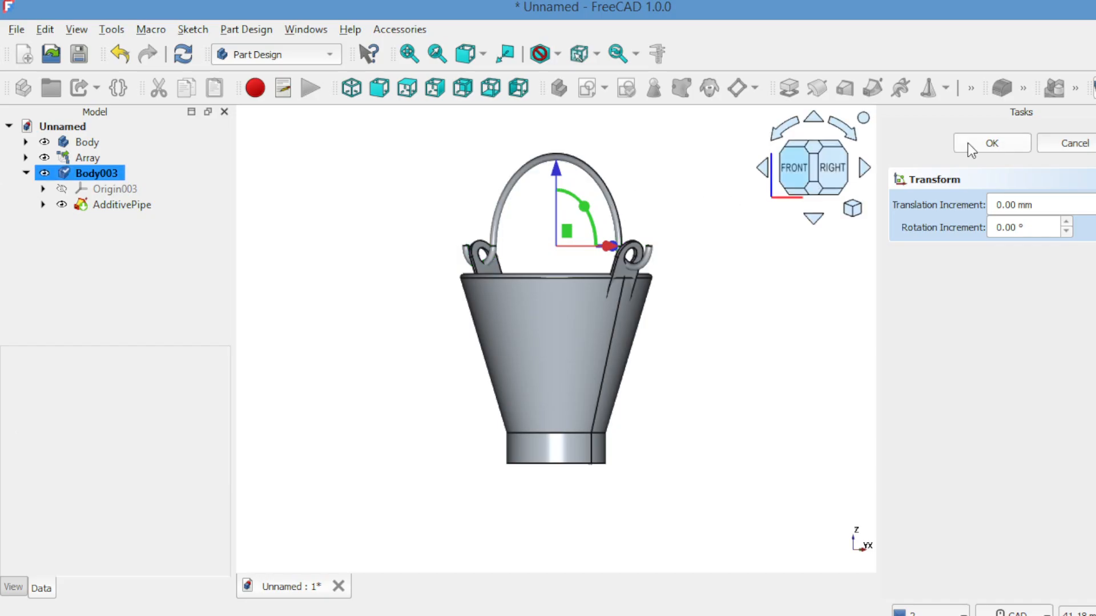
{"action": "left_click", "coordinate": [992, 143]}
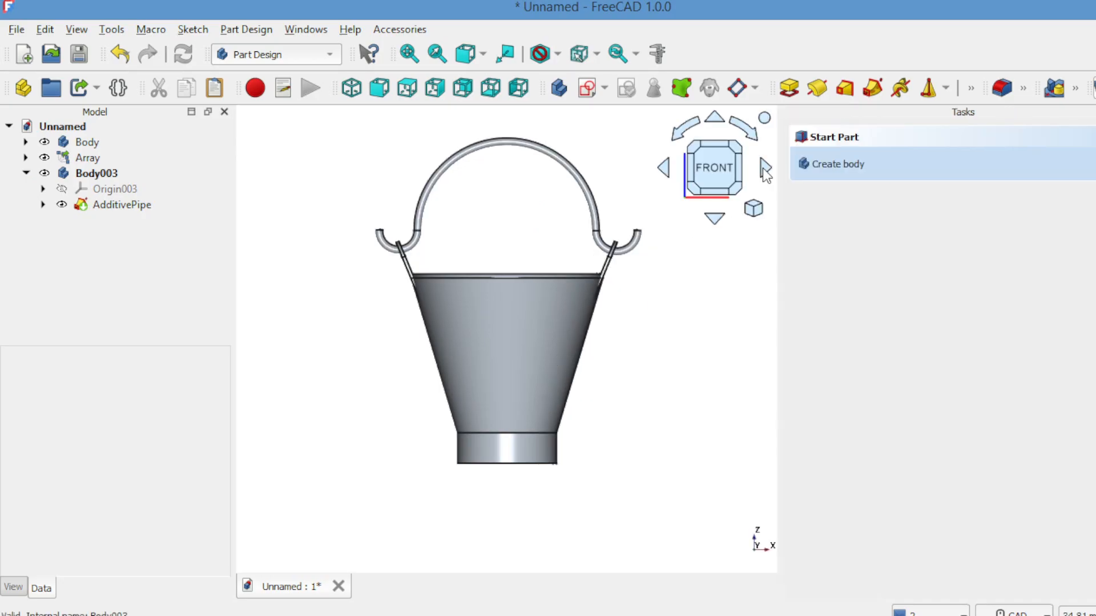
Step: Inspect the finished bucket from all sides, checking the handle's fit in the lugs, the interior and the base
{"action": "left_click", "coordinate": [763, 169]}
{"action": "left_click", "coordinate": [763, 169]}
{"action": "left_click", "coordinate": [763, 169]}
{"action": "left_click", "coordinate": [764, 169]}
{"action": "left_click", "coordinate": [763, 170]}
{"action": "left_click", "coordinate": [763, 170]}
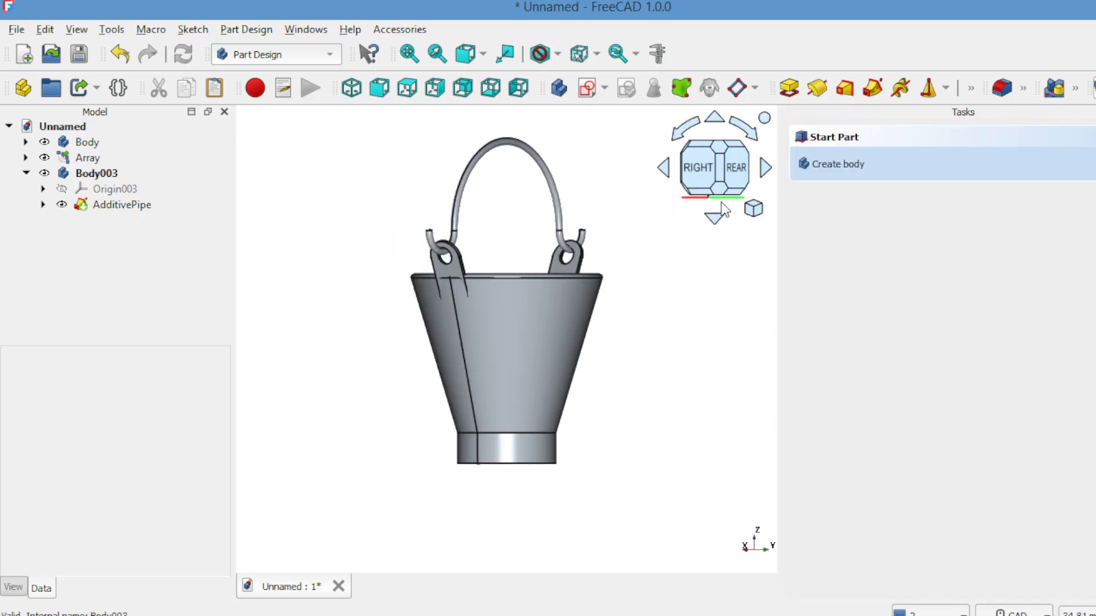
{"action": "left_click", "coordinate": [714, 219]}
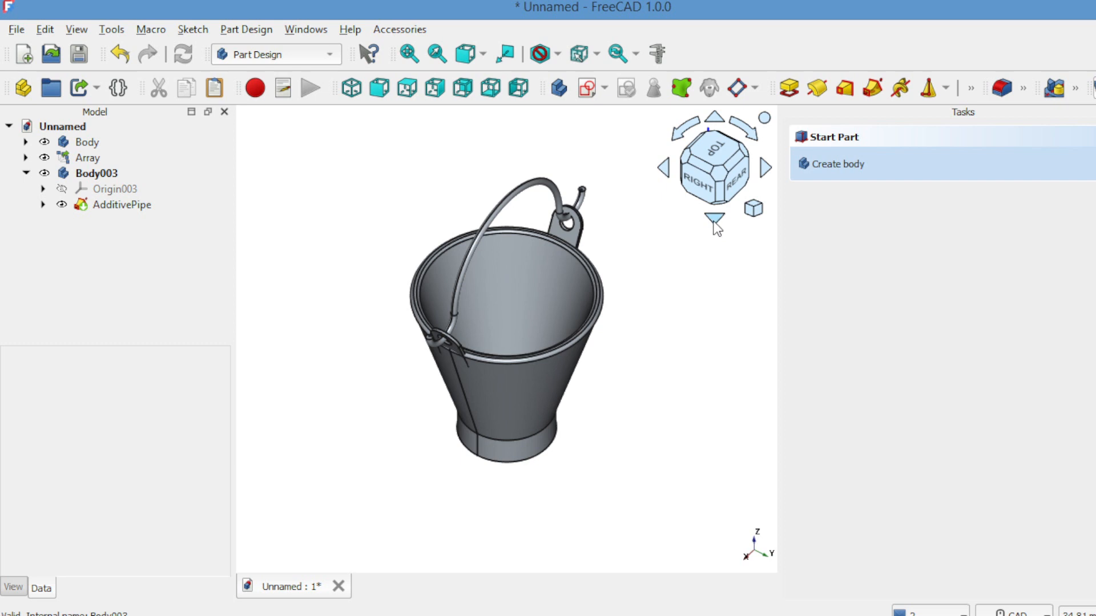
{"action": "left_click", "coordinate": [714, 220]}
{"action": "left_click", "coordinate": [714, 220]}
{"action": "left_click", "coordinate": [714, 220]}
{"action": "left_click", "coordinate": [714, 220]}
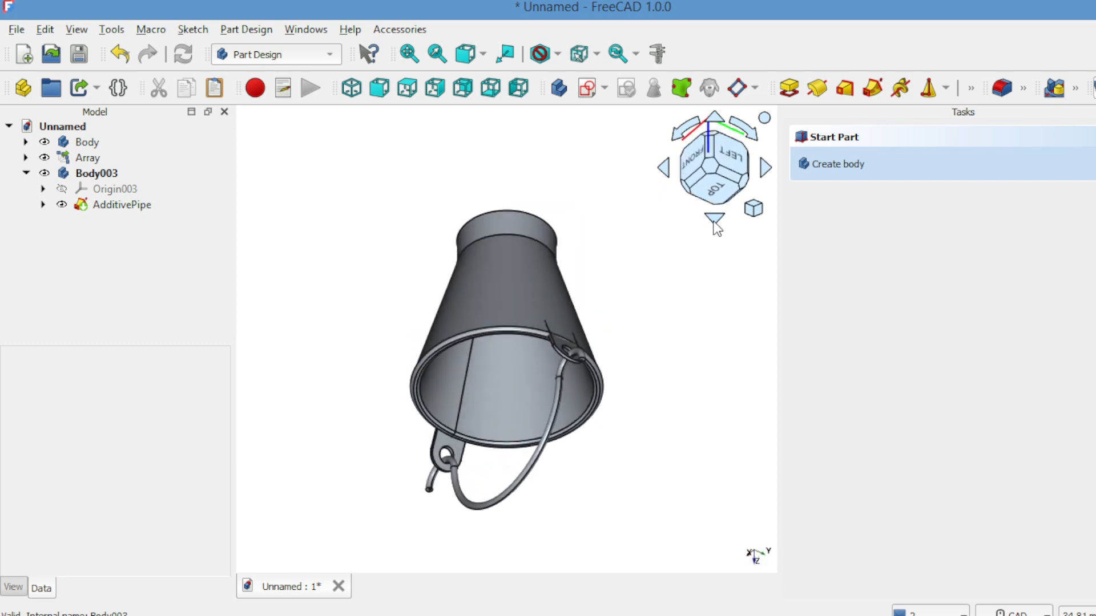
{"action": "left_click", "coordinate": [714, 221]}
{"action": "left_click", "coordinate": [714, 220]}
{"action": "left_click", "coordinate": [714, 221]}
{"action": "left_click", "coordinate": [714, 221]}
{"action": "left_click", "coordinate": [715, 219]}
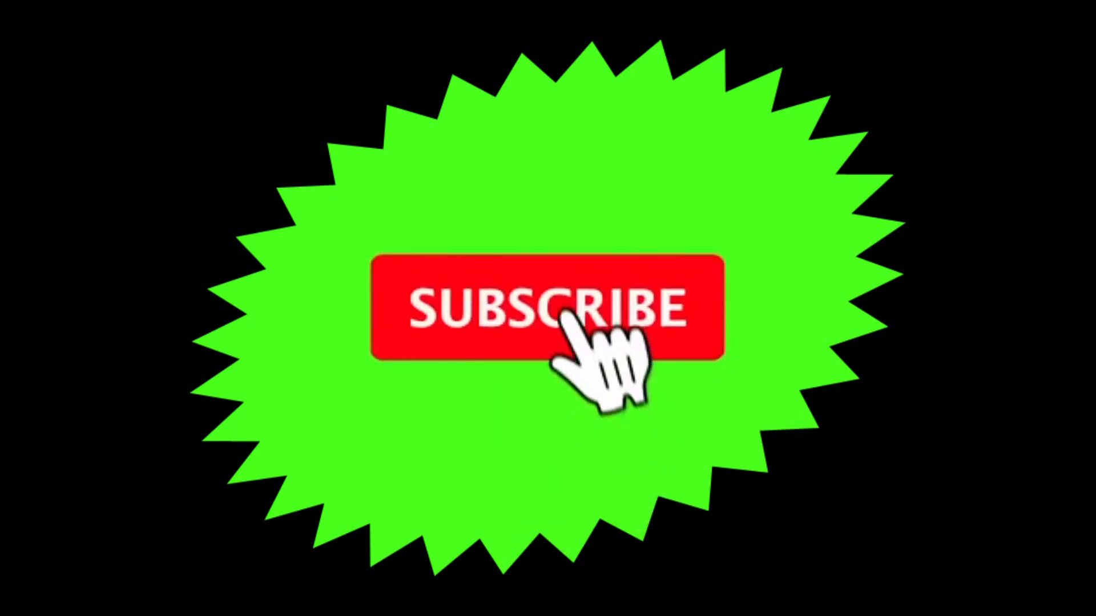